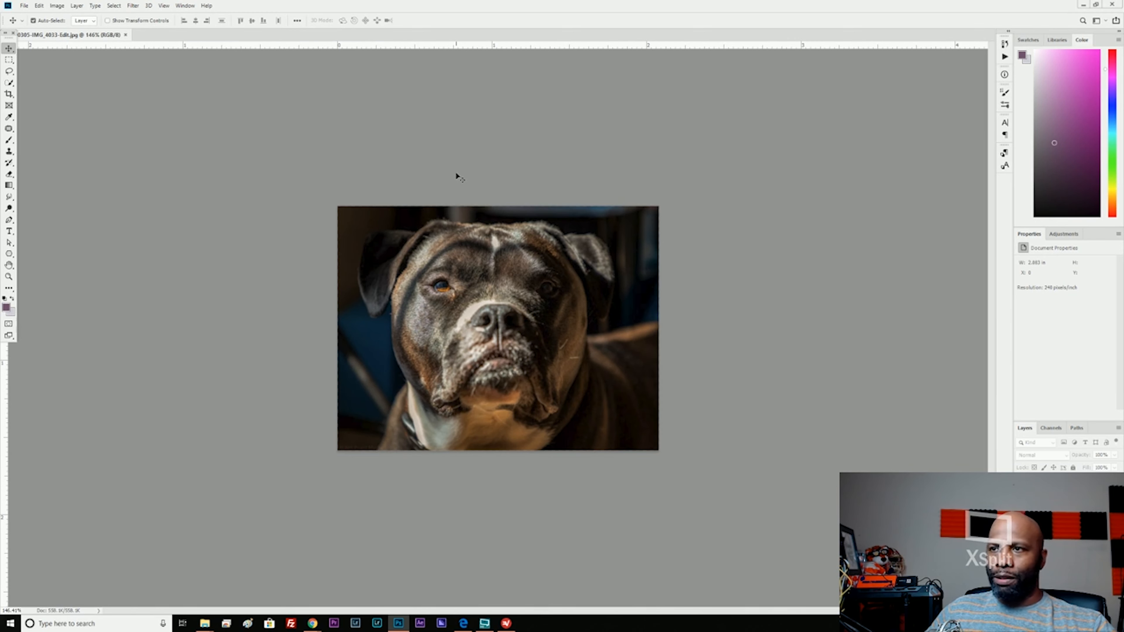
key(ctrl)
key(ctrl)
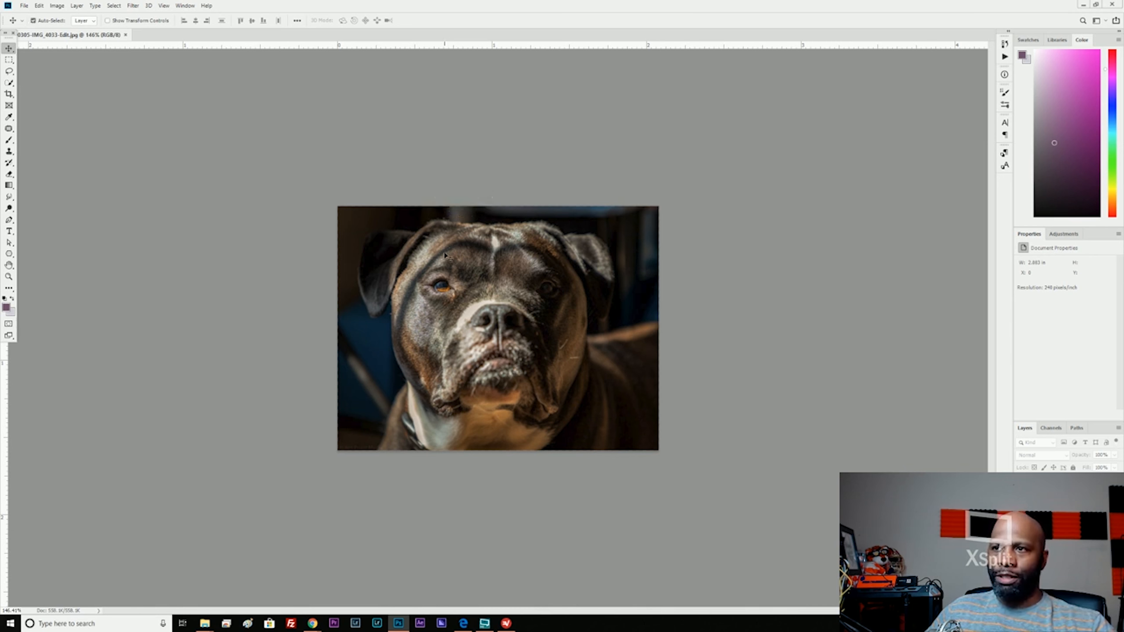
right_click(8, 50)
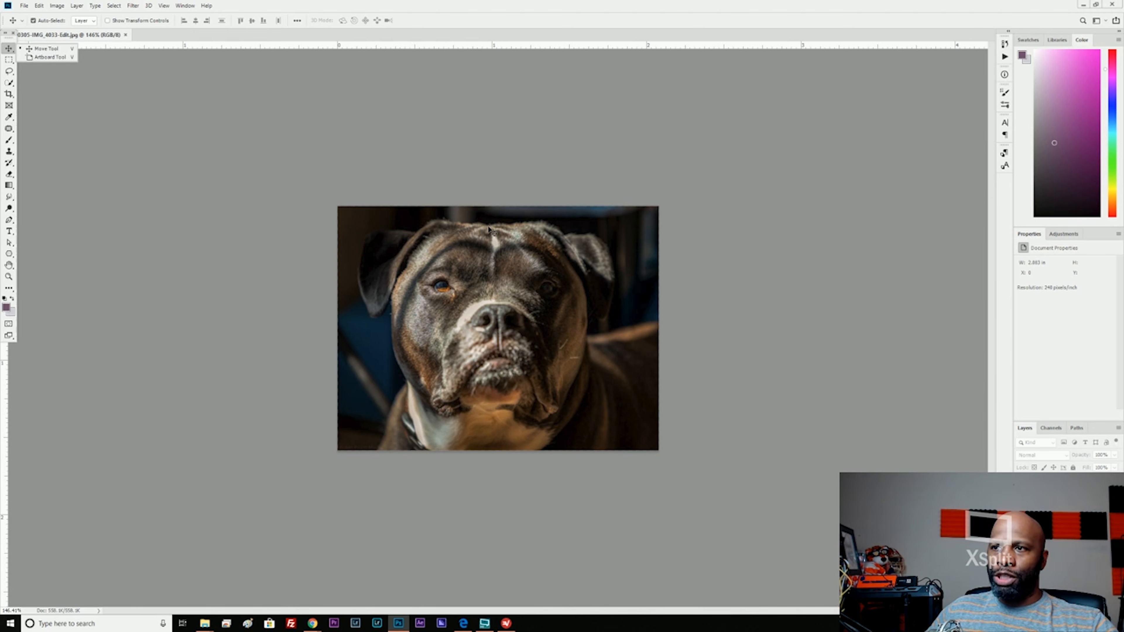
click(504, 174)
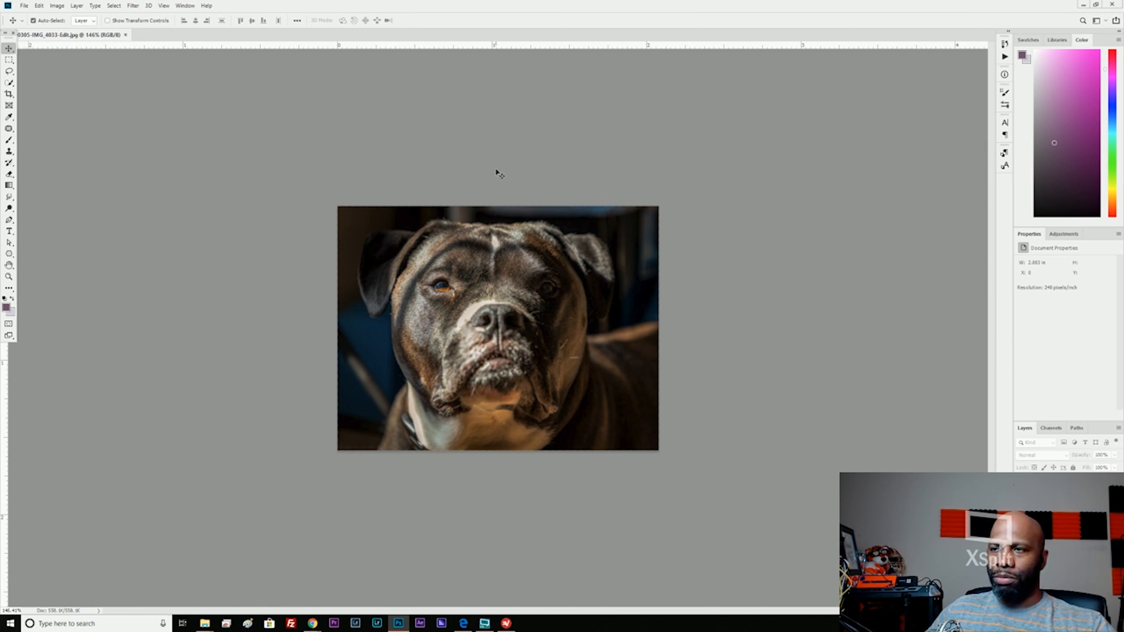
Step: Select the Brush tool and choose a light tan, hex c4ab8e, in the foreground color picker
key(b)
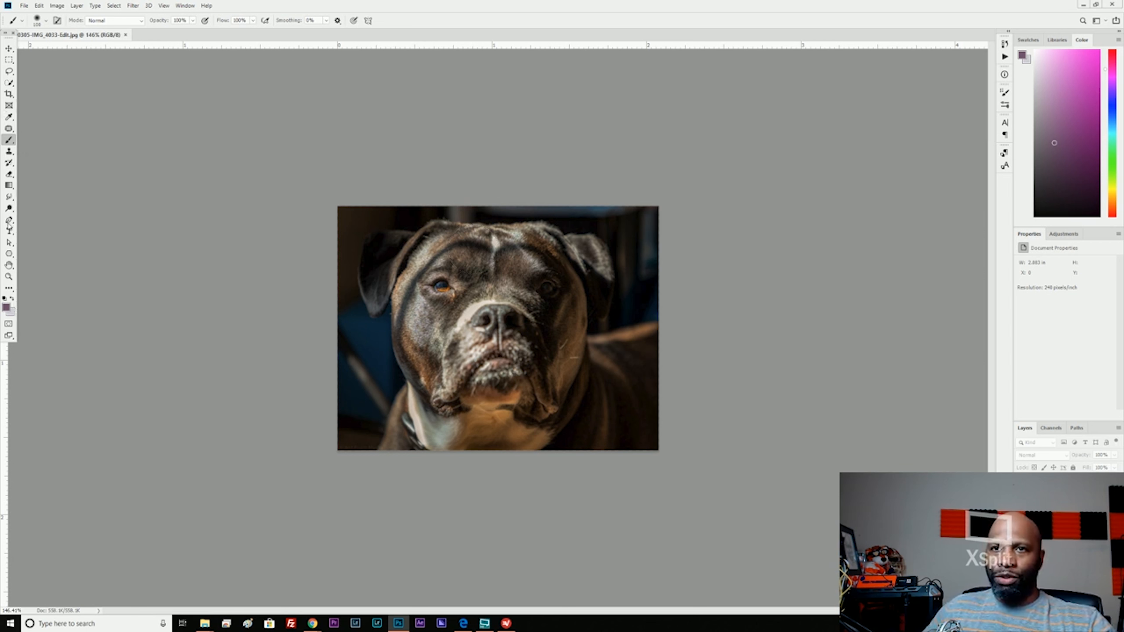
click(7, 312)
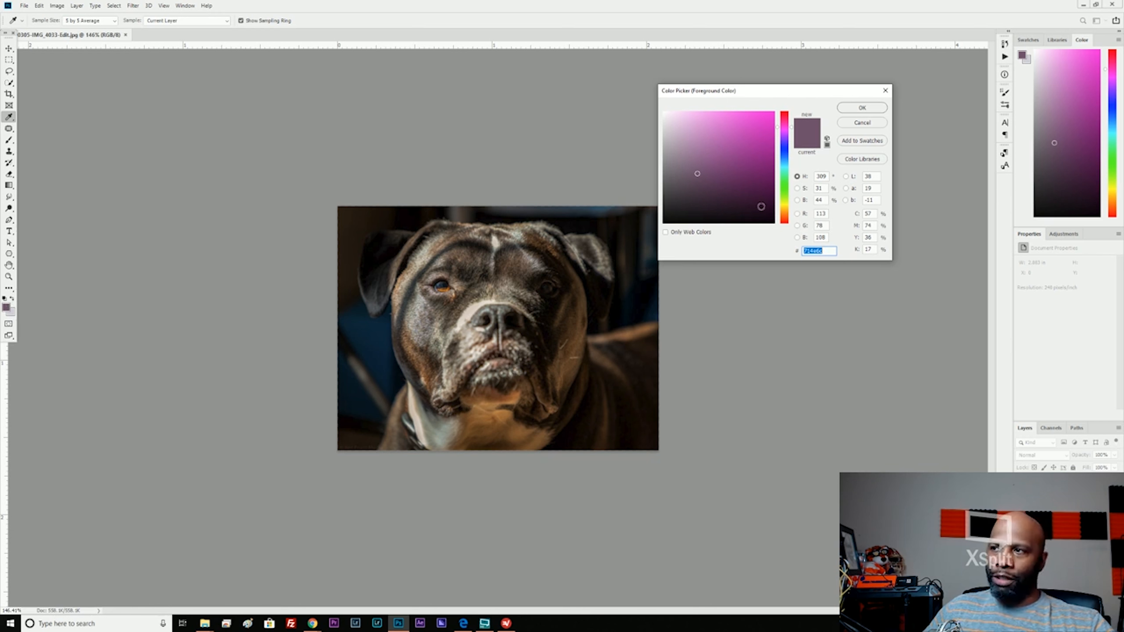
click(683, 139)
mouse_move(683, 140)
mouse_down()
mouse_move(749, 176)
mouse_move(703, 196)
mouse_move(703, 208)
mouse_move(715, 158)
mouse_move(683, 119)
mouse_move(739, 131)
mouse_up()
click(785, 201)
click(784, 214)
click(745, 174)
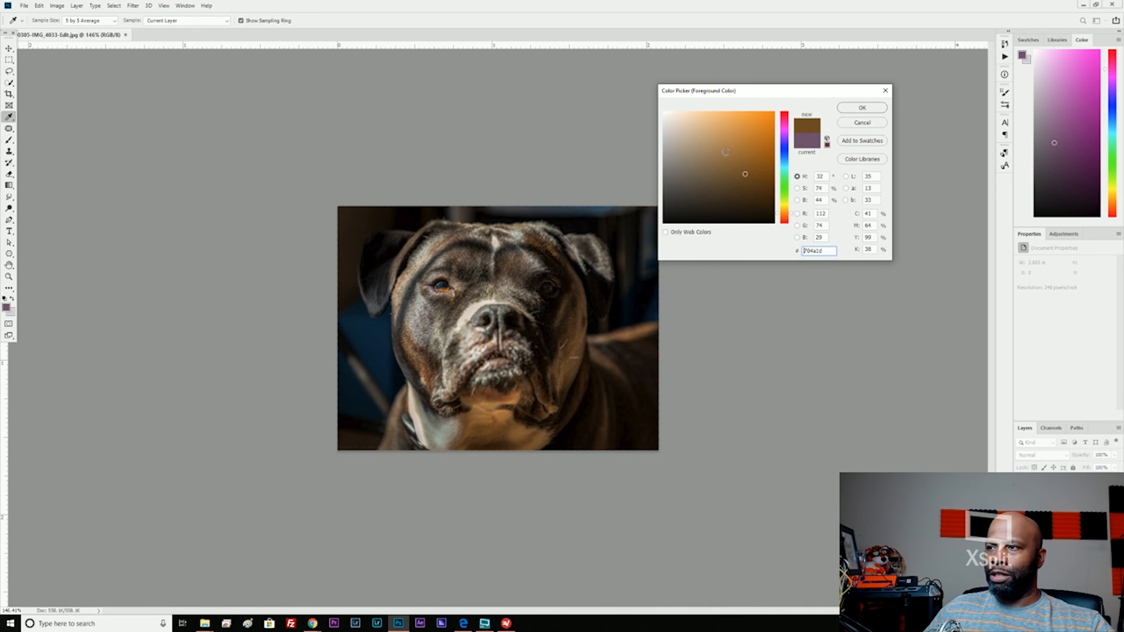
click(725, 152)
click(693, 136)
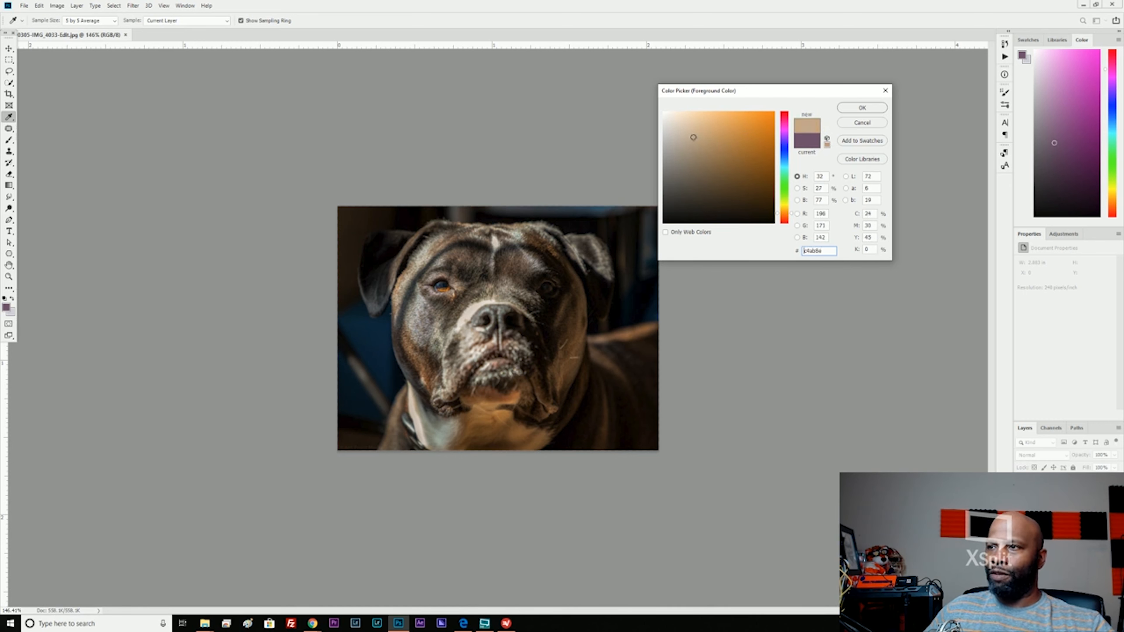
Step: Enter hex ffffff for the foreground color, change it to coral red, hex de5151, and accept the color
double_click(820, 252)
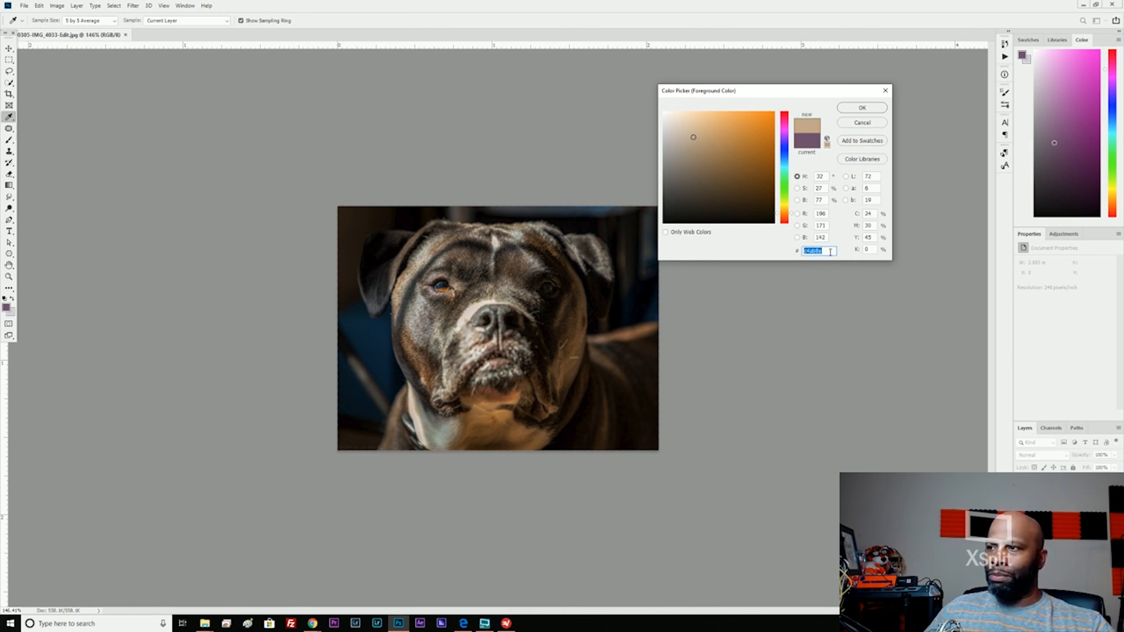
text(ffffff)
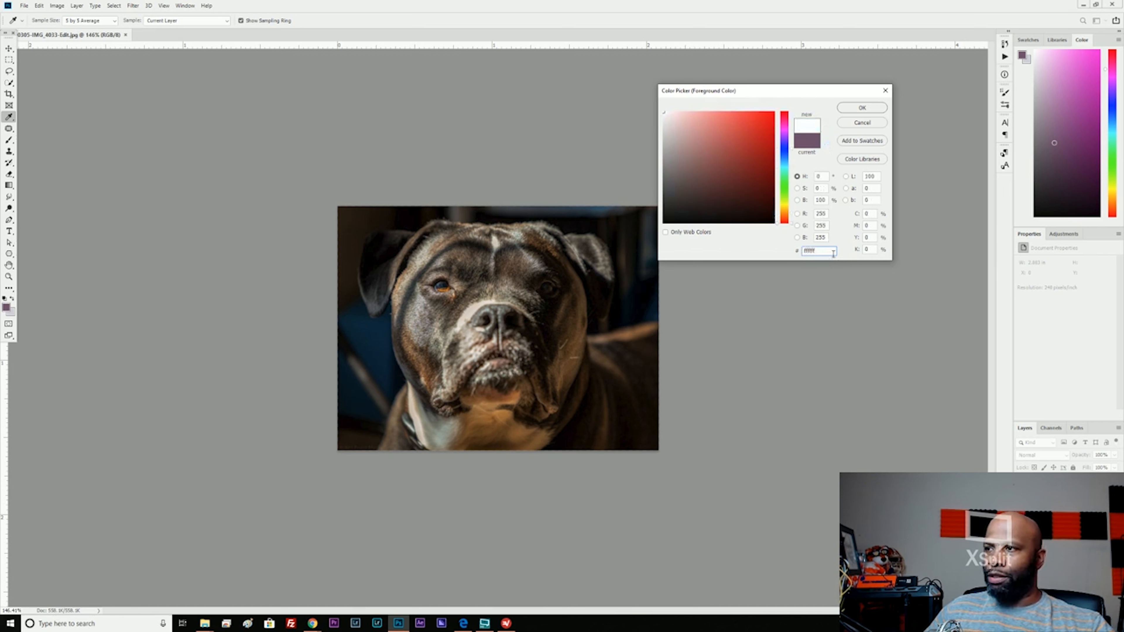
click(698, 132)
click(738, 132)
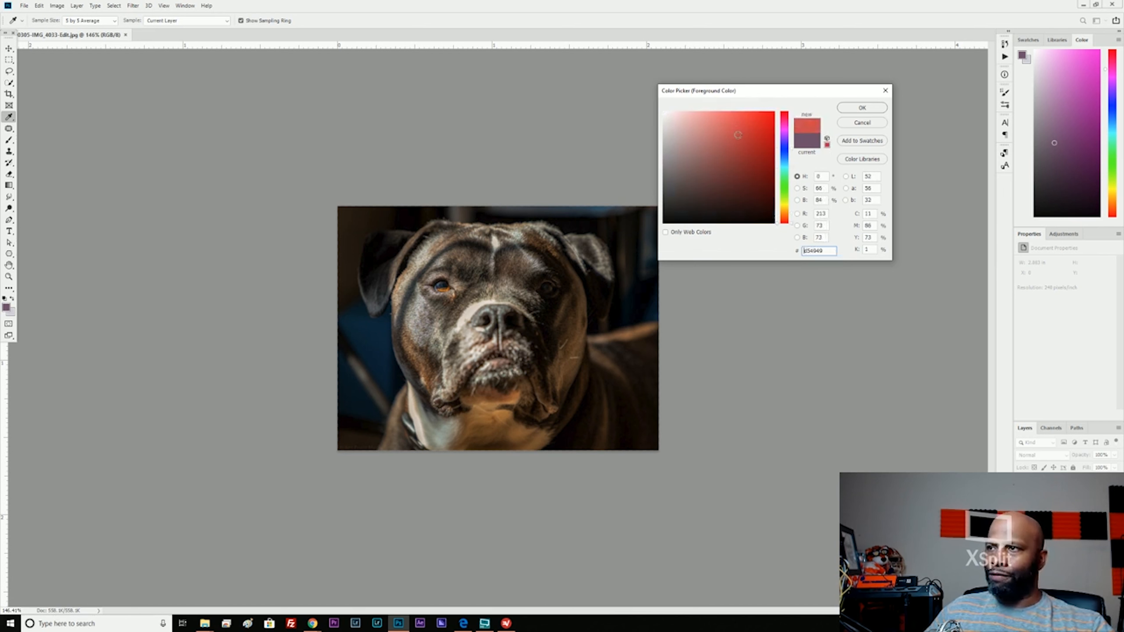
click(739, 187)
click(710, 158)
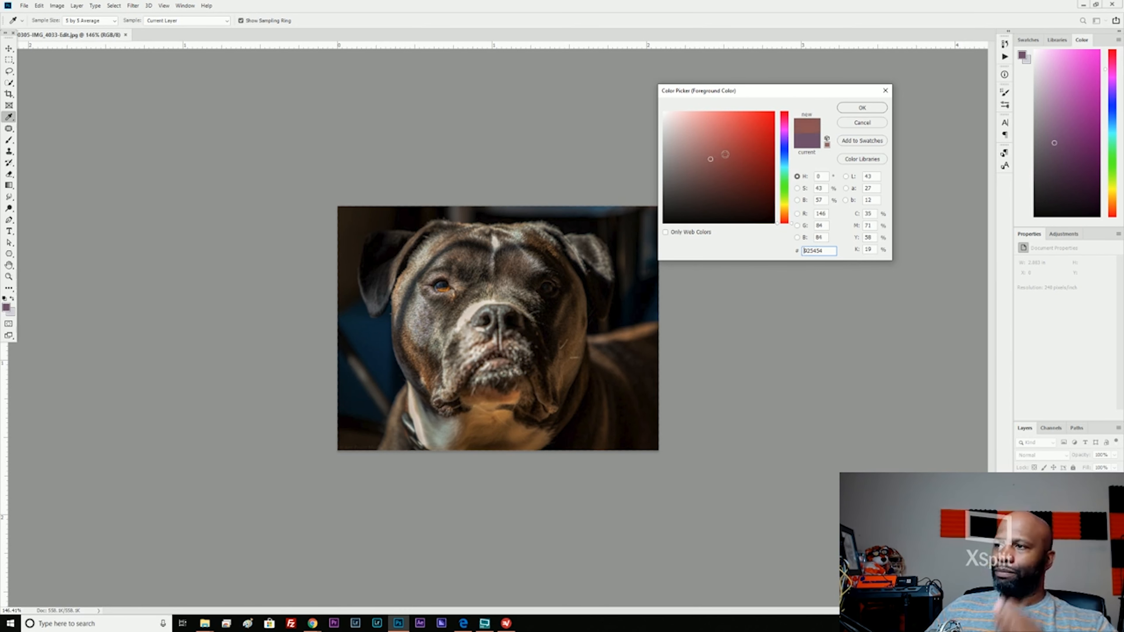
double_click(821, 251)
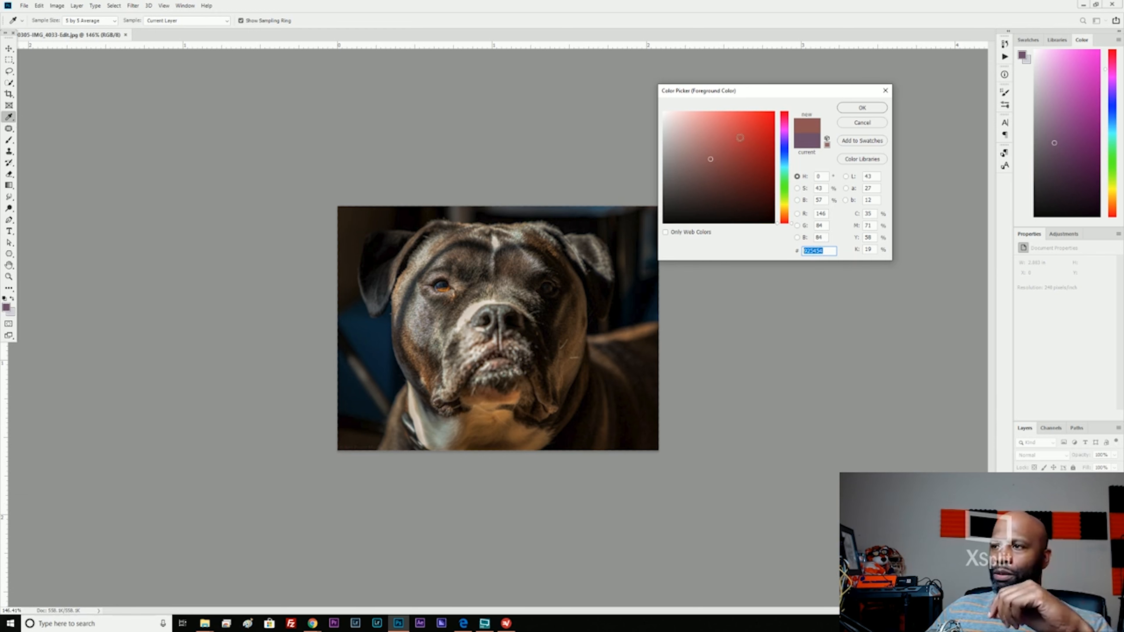
drag(741, 143, 741, 192)
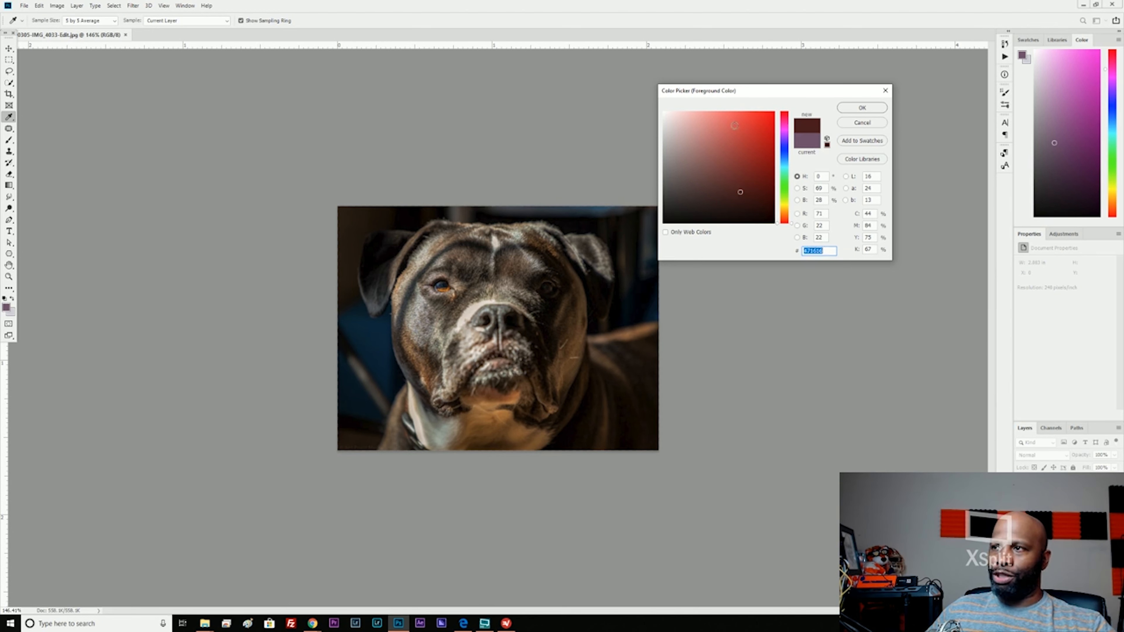
click(734, 125)
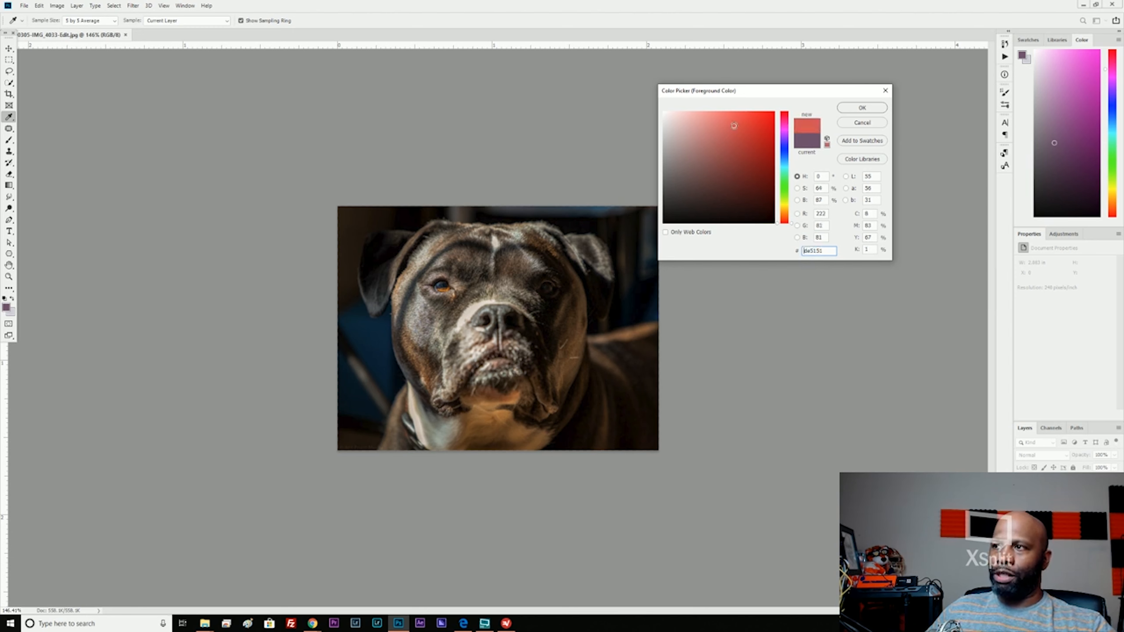
click(860, 108)
Step: Try painting coral red brush strokes over the dog's face directly on the original photo layer
key(b)
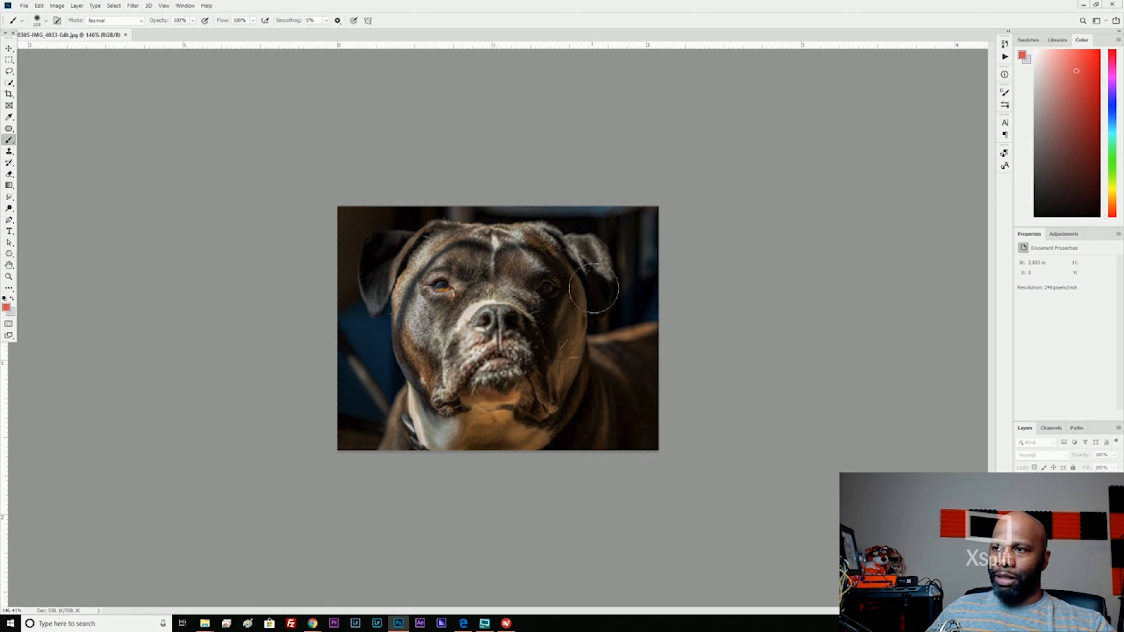
mouse_move(609, 270)
mouse_down()
mouse_move(438, 305)
mouse_move(354, 367)
mouse_move(564, 346)
mouse_move(531, 385)
mouse_move(554, 396)
mouse_up()
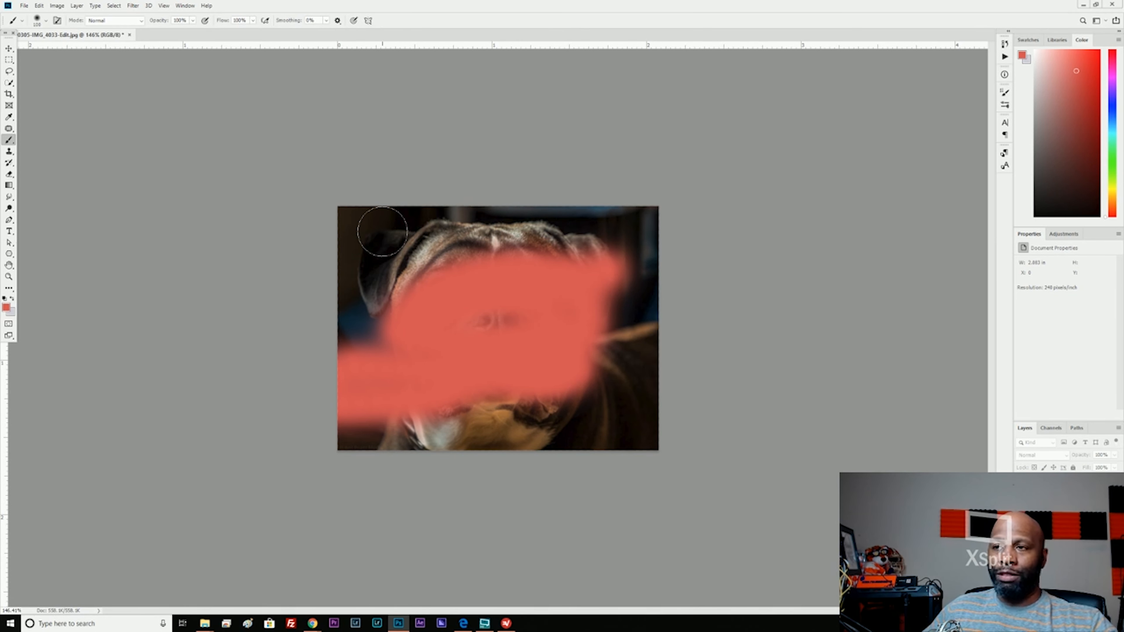
key(ctrl+z)
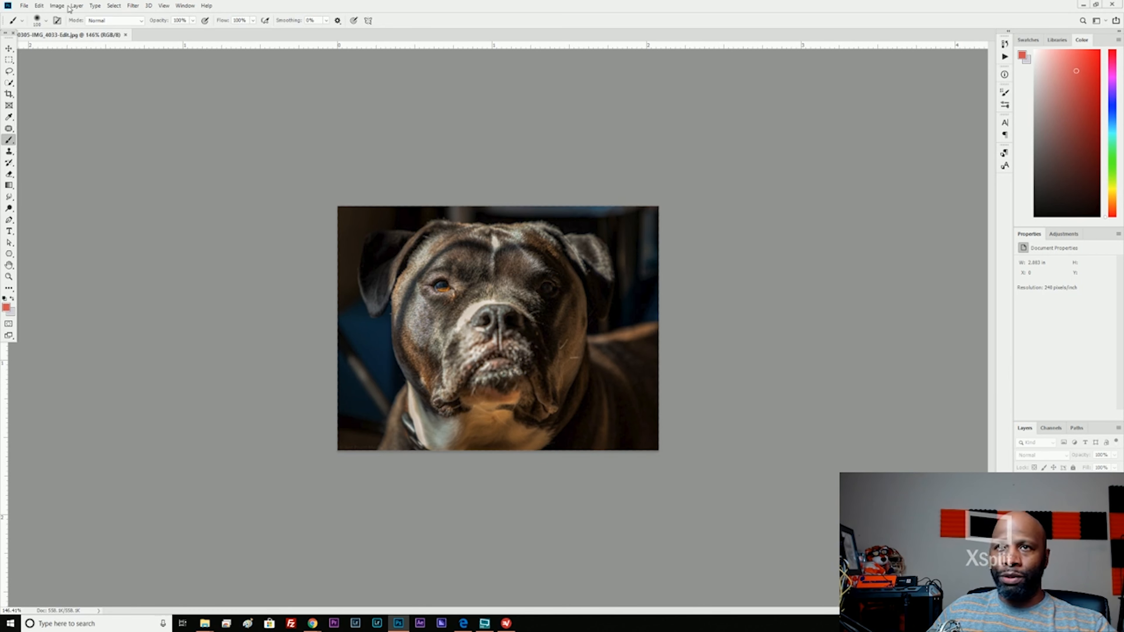
Step: Duplicate the dog photo's background layer
click(79, 7)
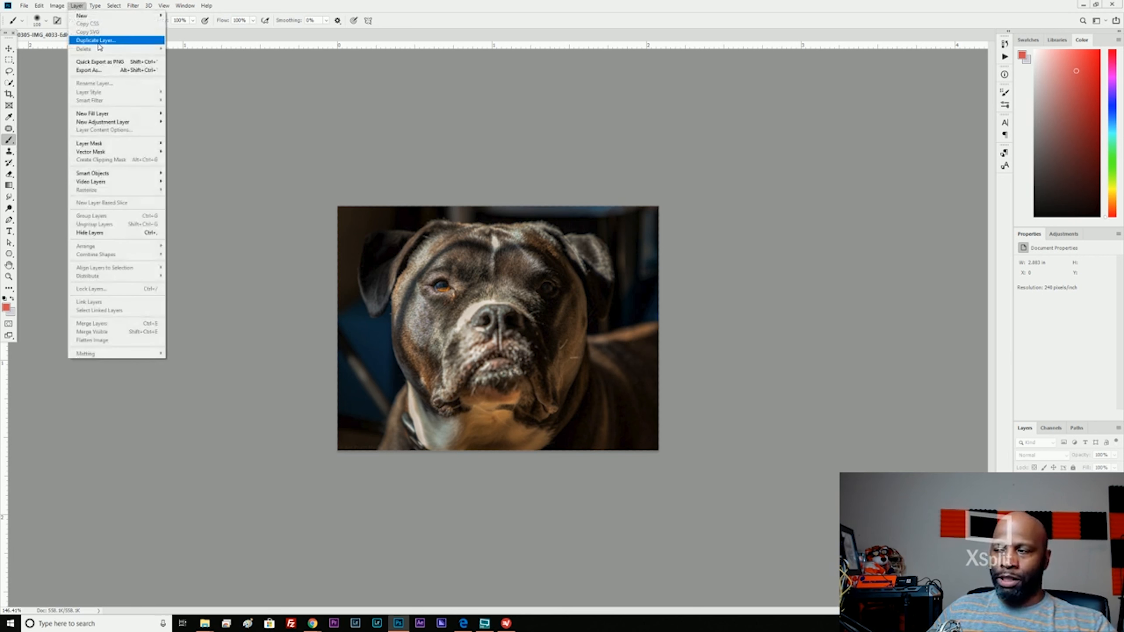
click(1057, 485)
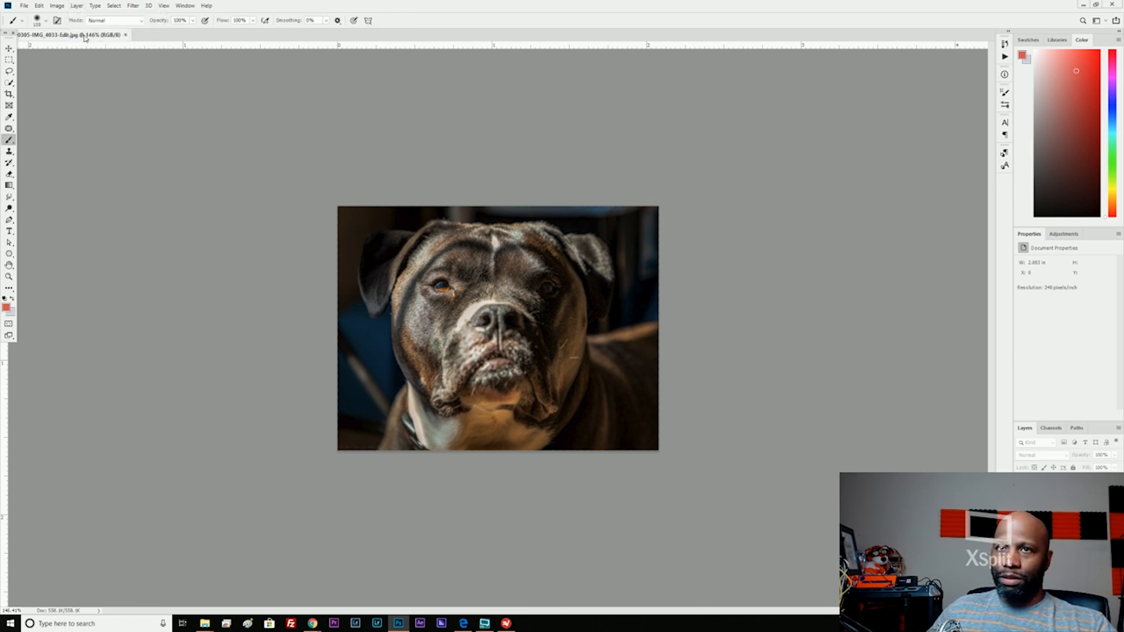
click(76, 6)
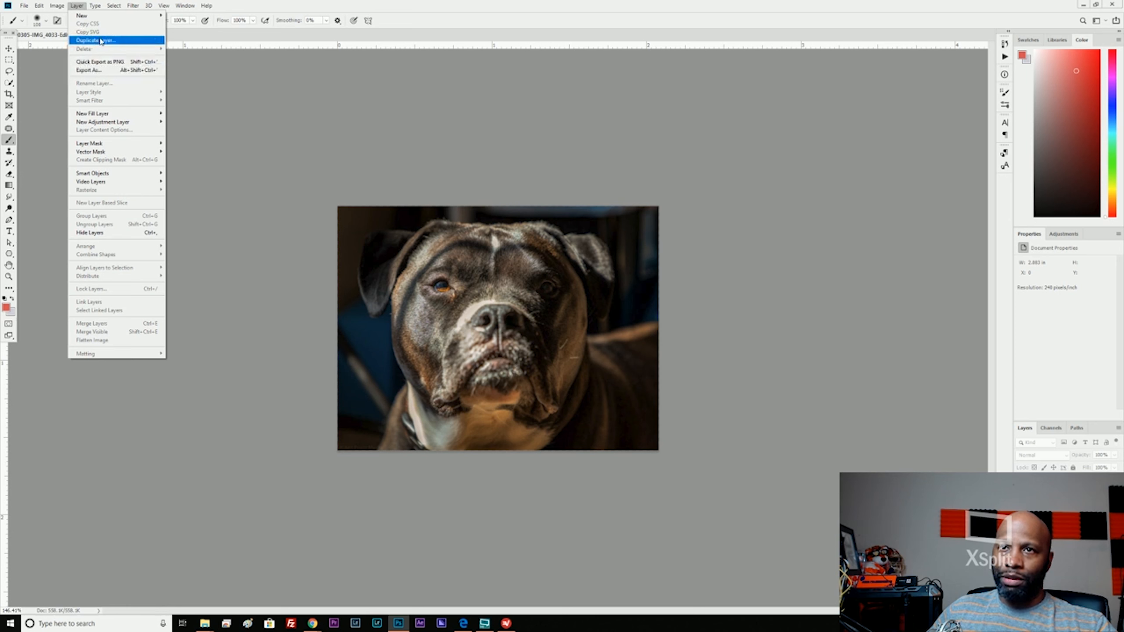
click(1054, 485)
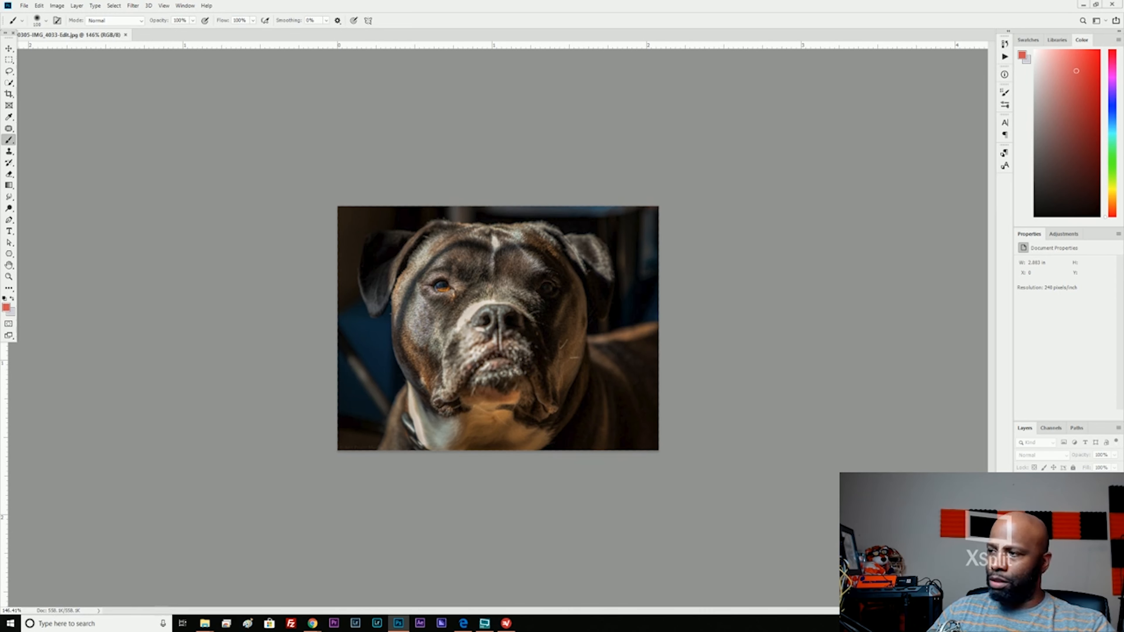
key(ctrl+j)
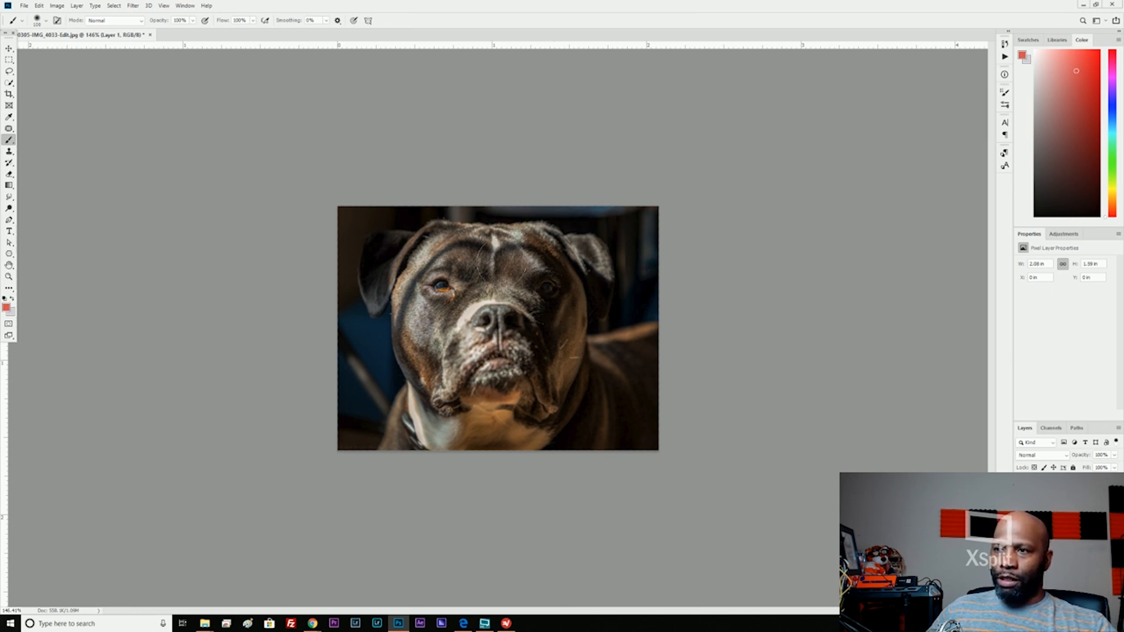
Step: Paint coral red strokes over the dog's face on the duplicate layer, and toggle that layer's visibility off and on
mouse_move(529, 248)
mouse_down()
mouse_move(479, 327)
mouse_move(501, 313)
mouse_move(368, 270)
mouse_up()
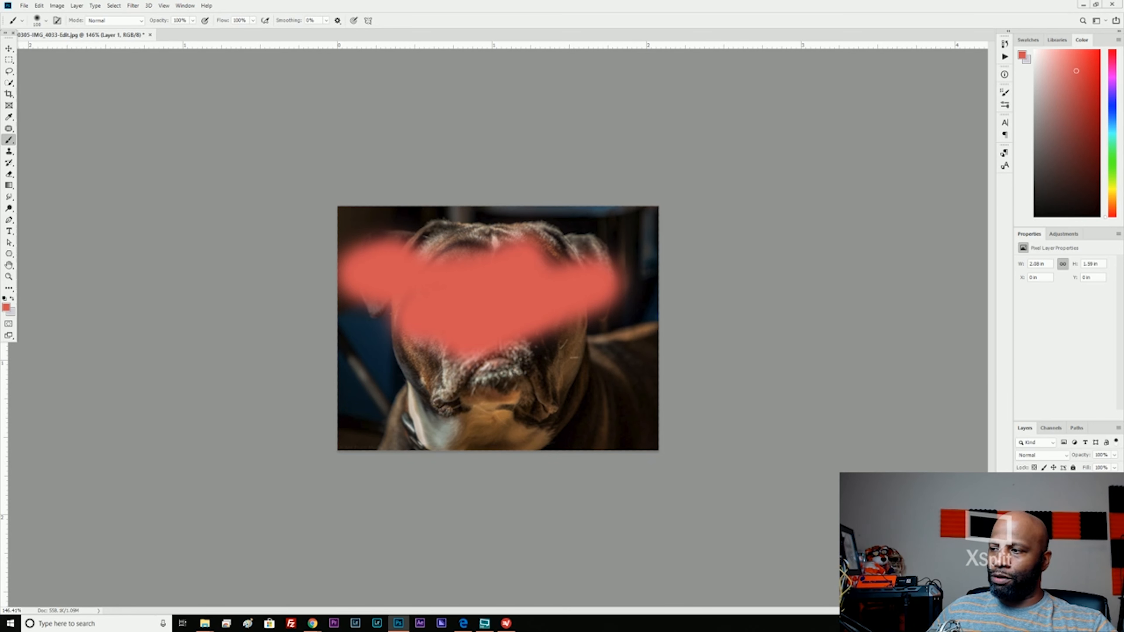
key(ctrl+z)
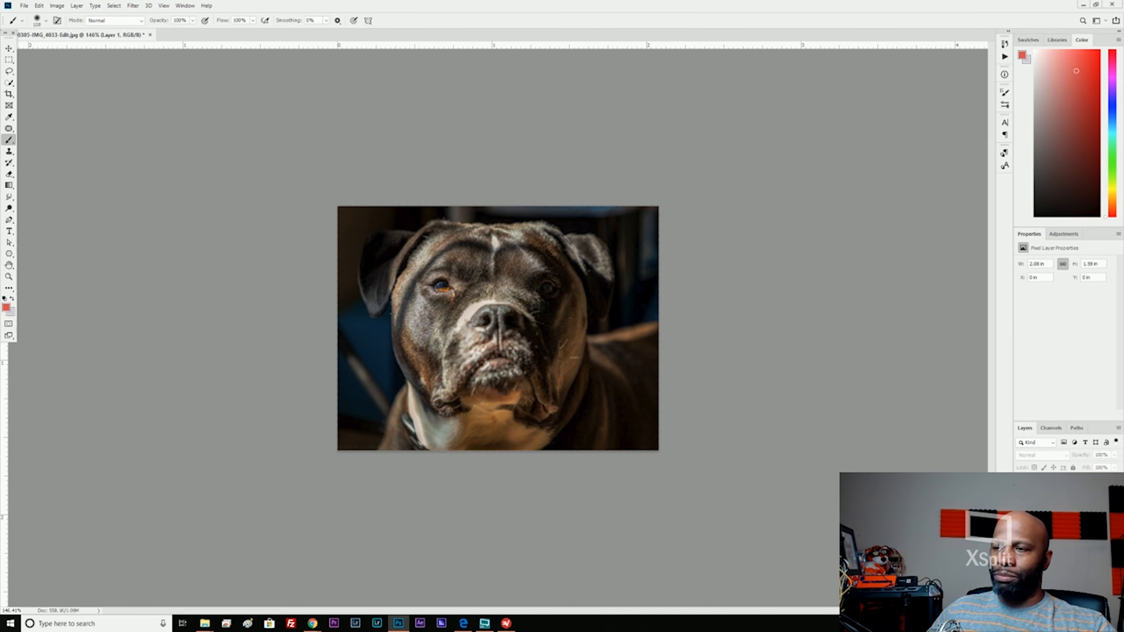
click(1020, 483)
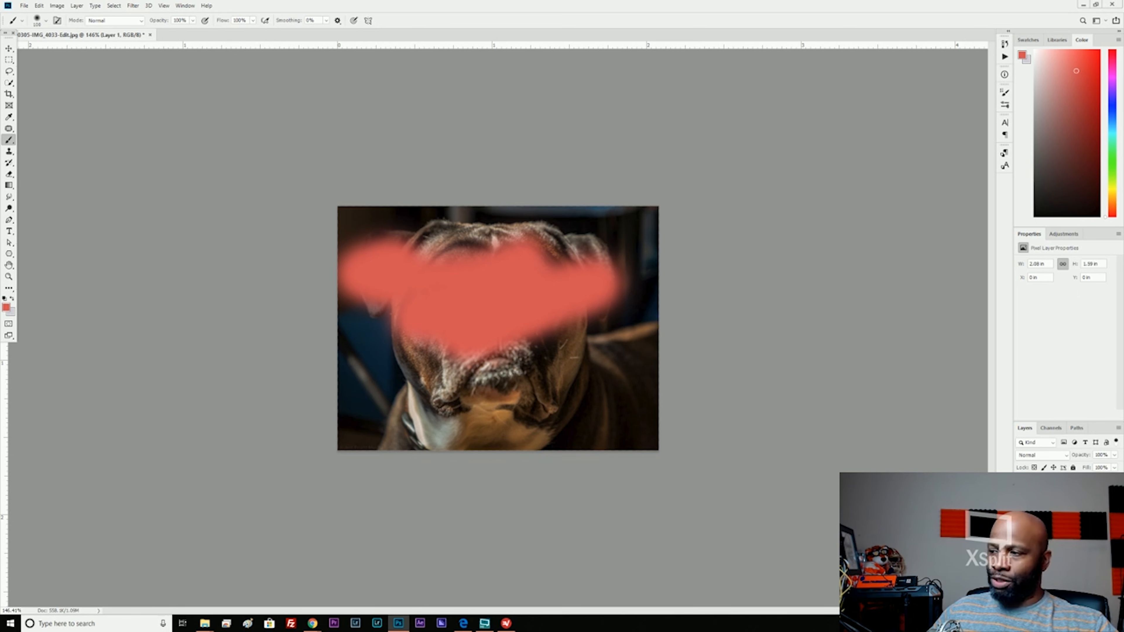
Step: Add a new empty layer above the painted duplicate, and hide both the duplicate and the background
key(ctrl+shift+alt+n)
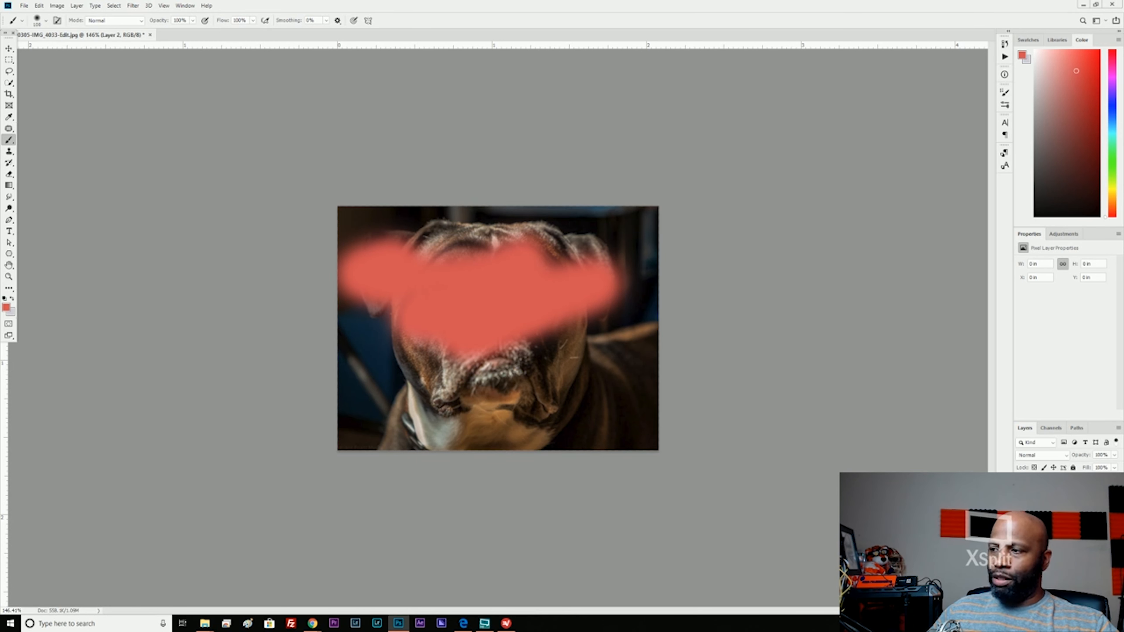
click(1021, 498)
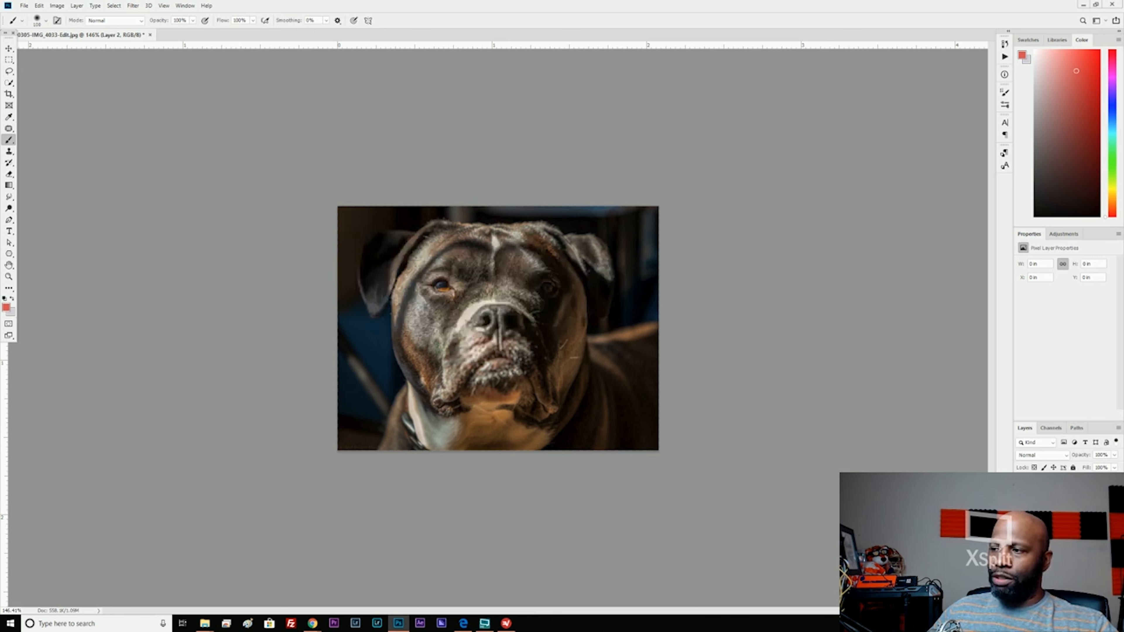
click(1020, 515)
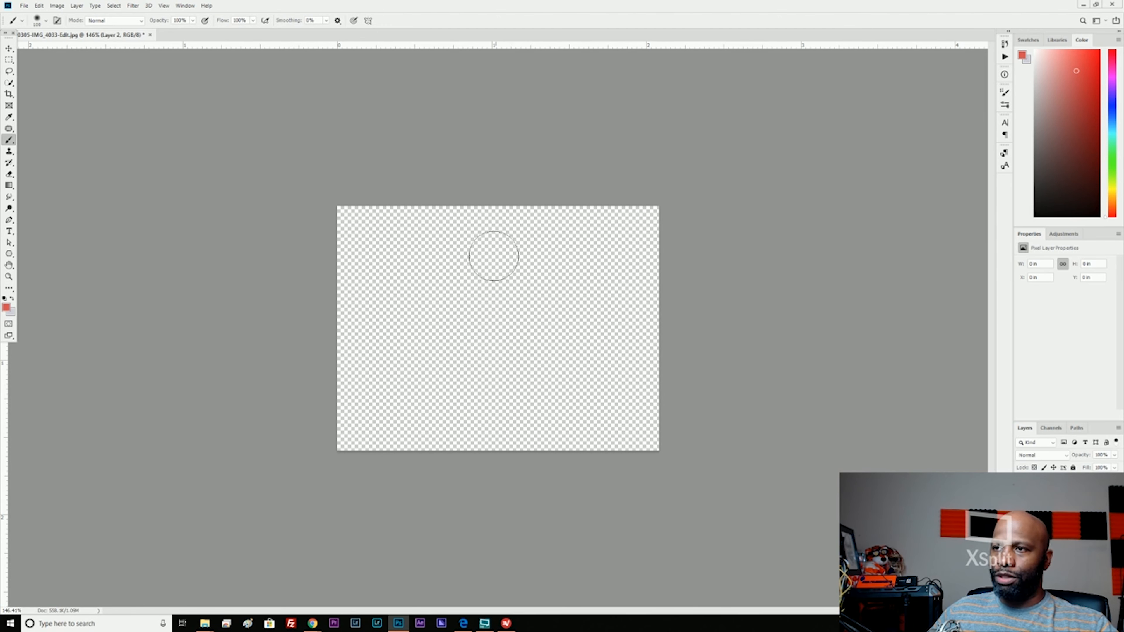
Step: Try painting coral red strokes across the upper part of the empty layer, and undo them
click(514, 259)
mouse_move(506, 265)
mouse_down()
mouse_move(461, 301)
mouse_move(549, 284)
mouse_up()
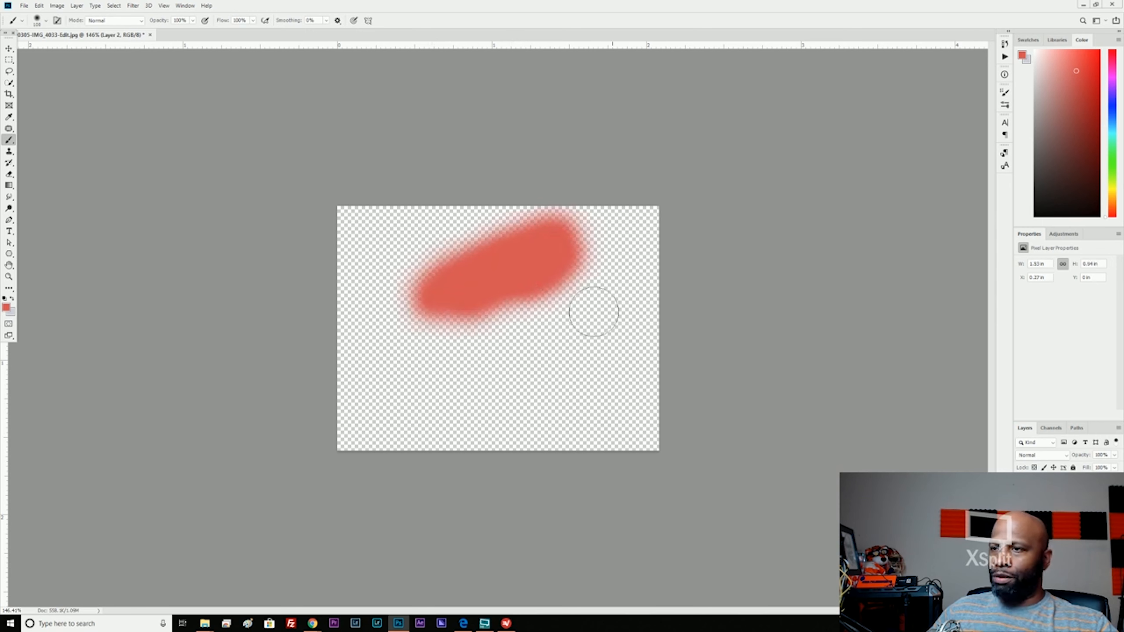
click(436, 235)
drag(436, 235, 349, 213)
key(ctrl+z)
key(ctrl+z)
key(ctrl+z)
key(ctrl+z)
key(ctrl+z)
key(ctrl+z)
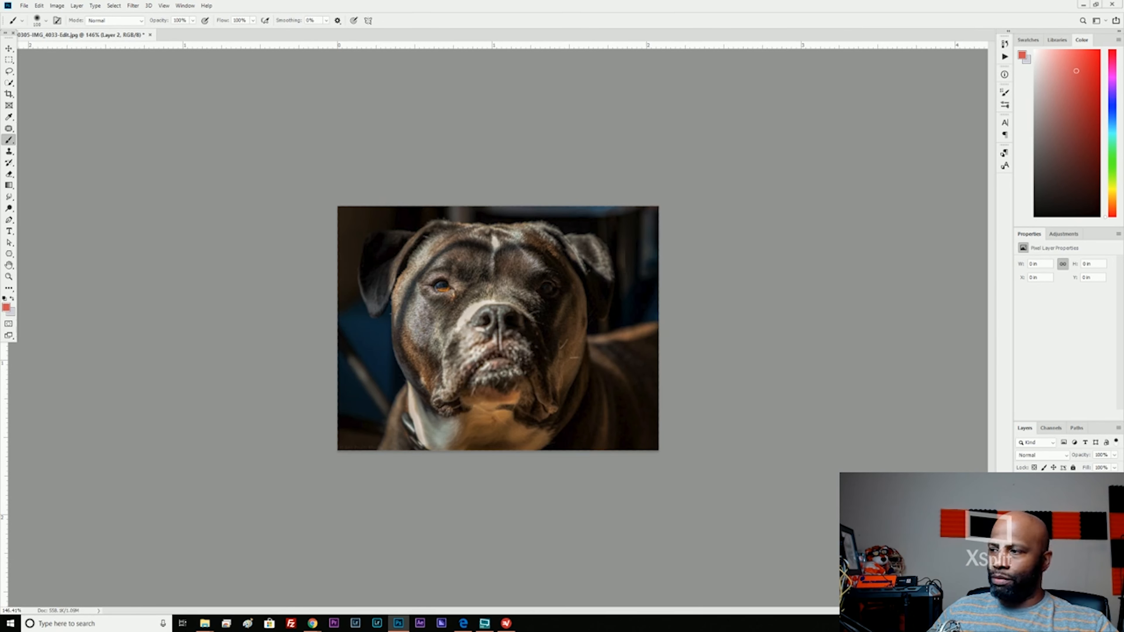
Step: Hide the background, paint a coral red strip along the empty layer's lower edge, and show the hidden layers again
click(1021, 500)
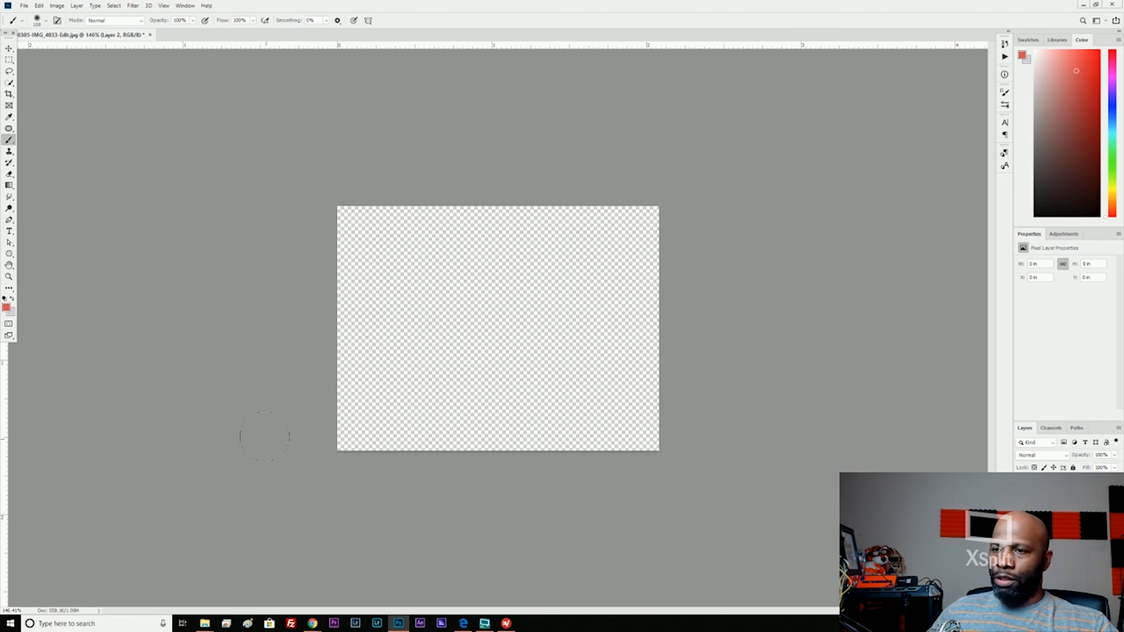
mouse_move(343, 444)
mouse_down()
mouse_move(381, 434)
mouse_move(652, 439)
mouse_move(346, 436)
mouse_move(571, 436)
mouse_up()
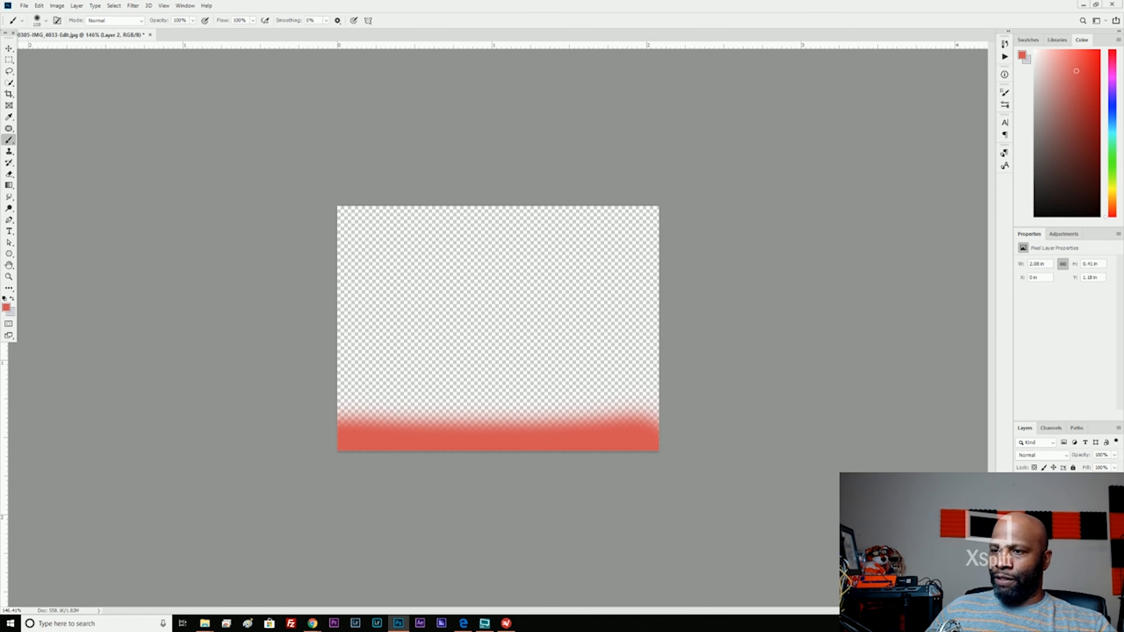
alt+click(1020, 483)
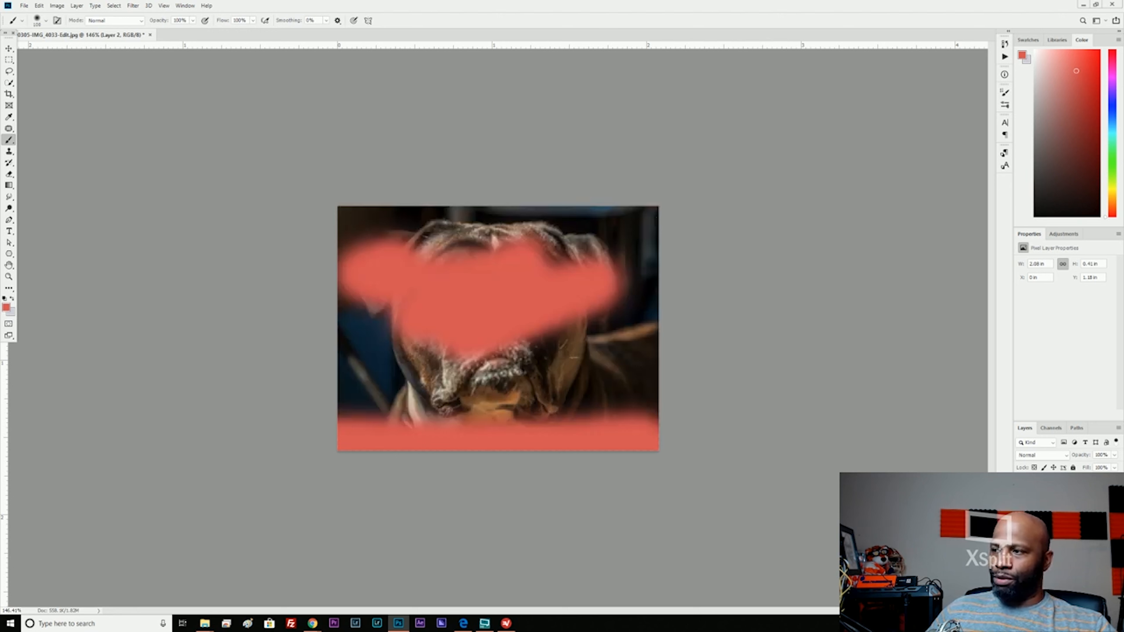
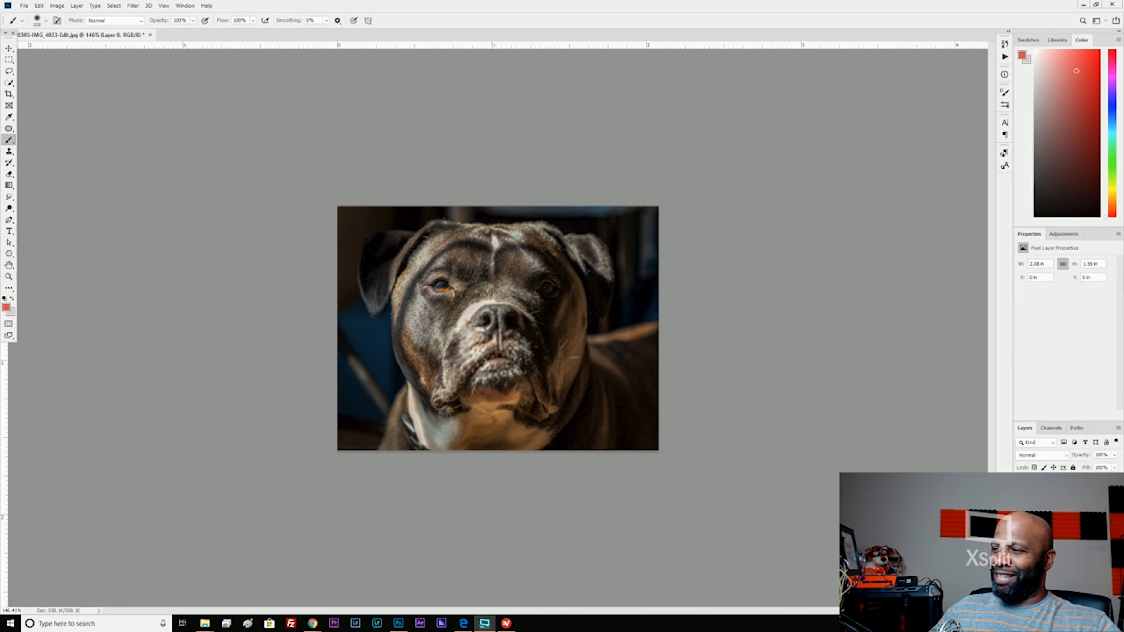
key(alt+Tab)
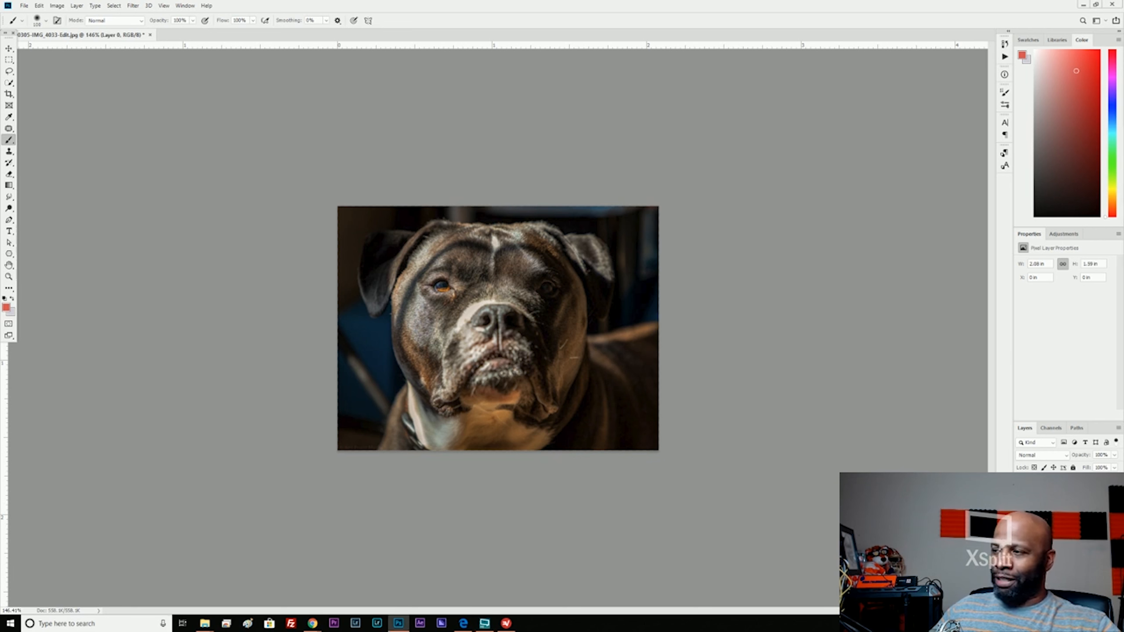
Step: Duplicate the dog photo layer and add a layer mask to the copy
right_click(1066, 482)
key(Escape)
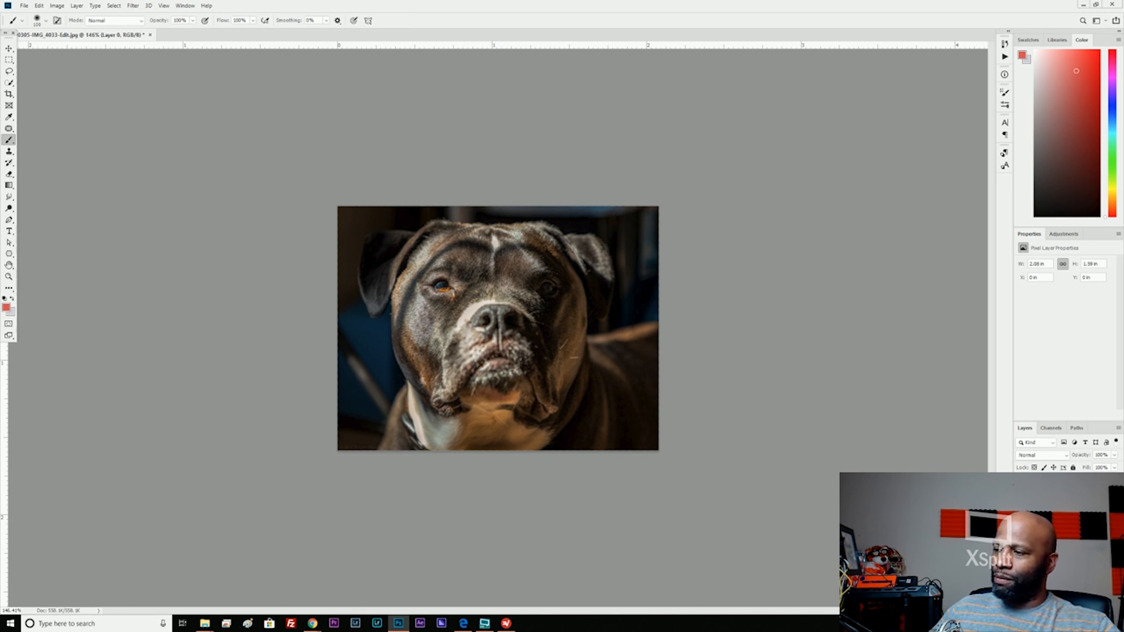
key(ctrl+j)
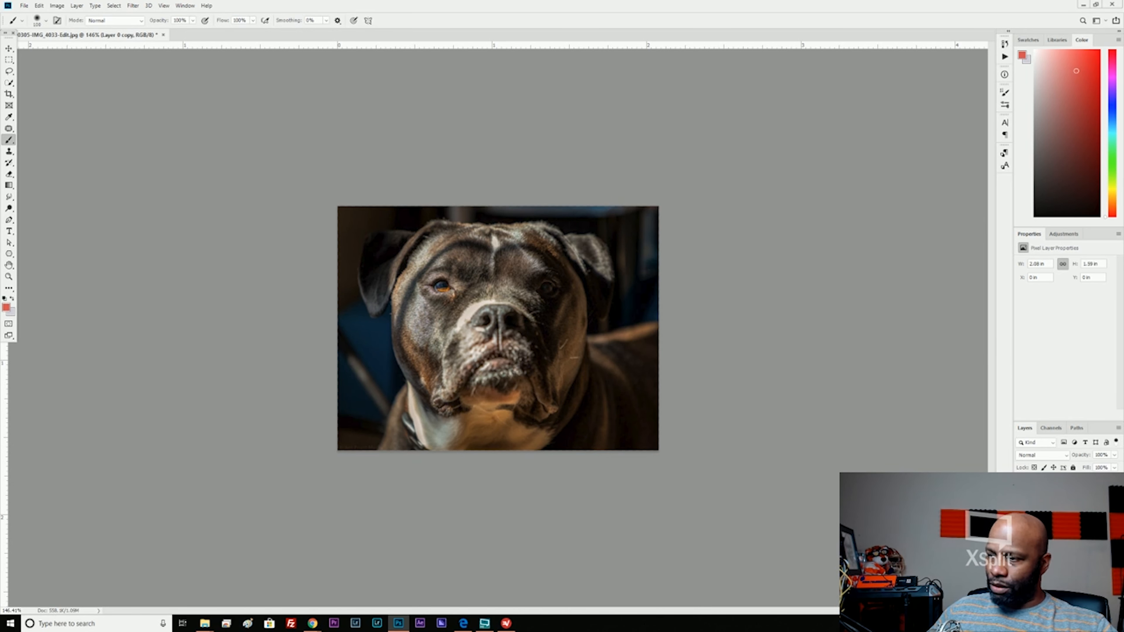
click(1058, 609)
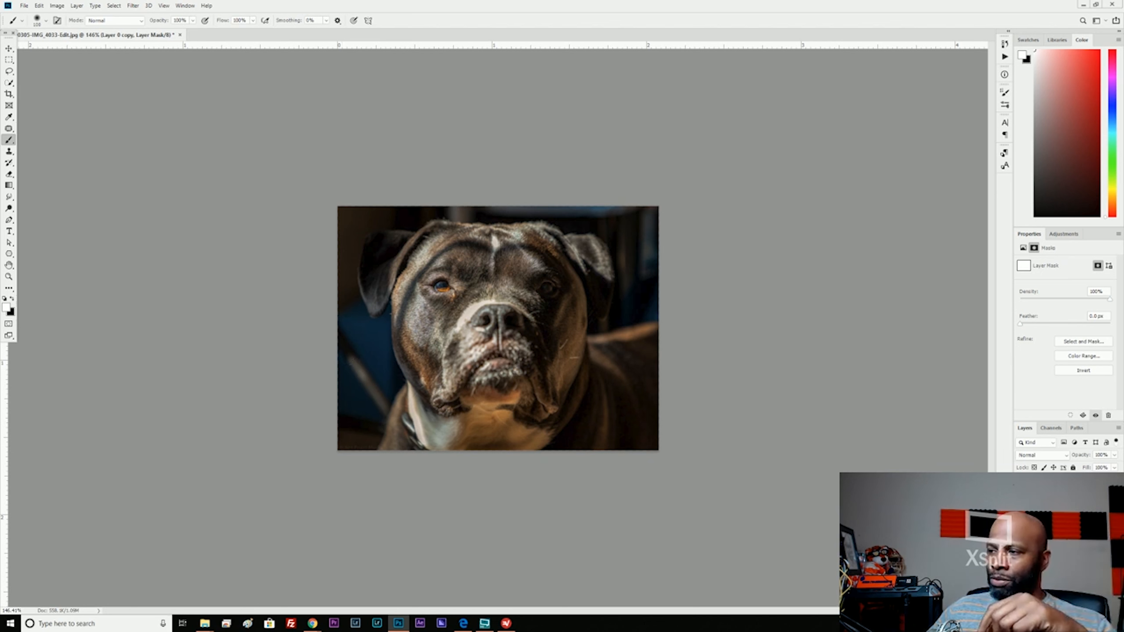
Step: Choose a brighter red foreground color and paint over both of the dog's eyes on the duplicate layer's image
click(1037, 483)
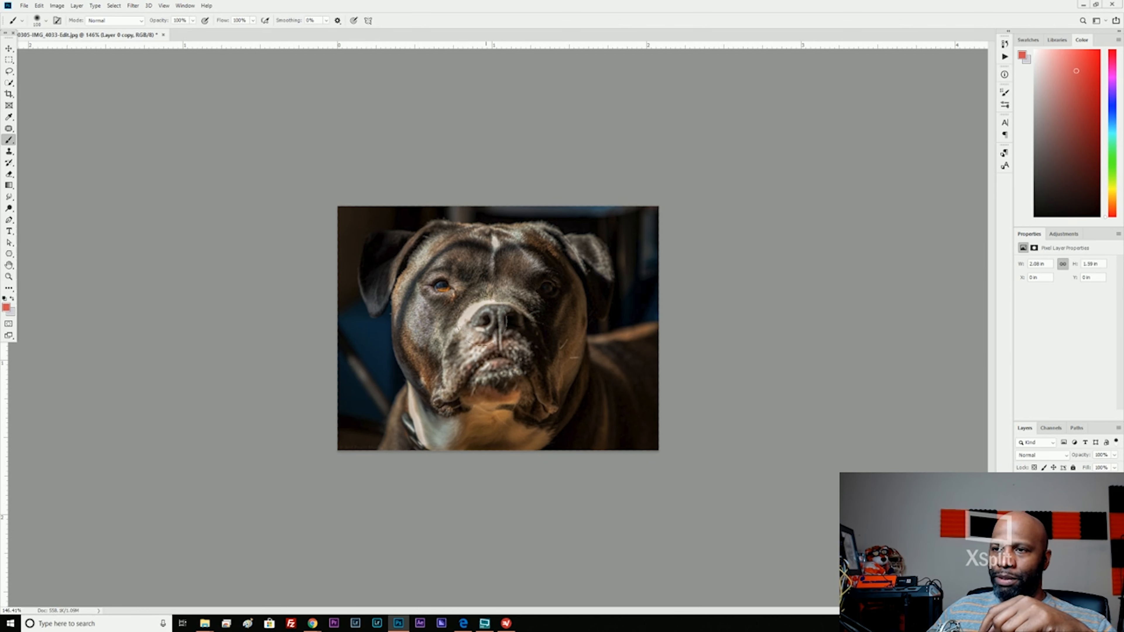
click(6, 306)
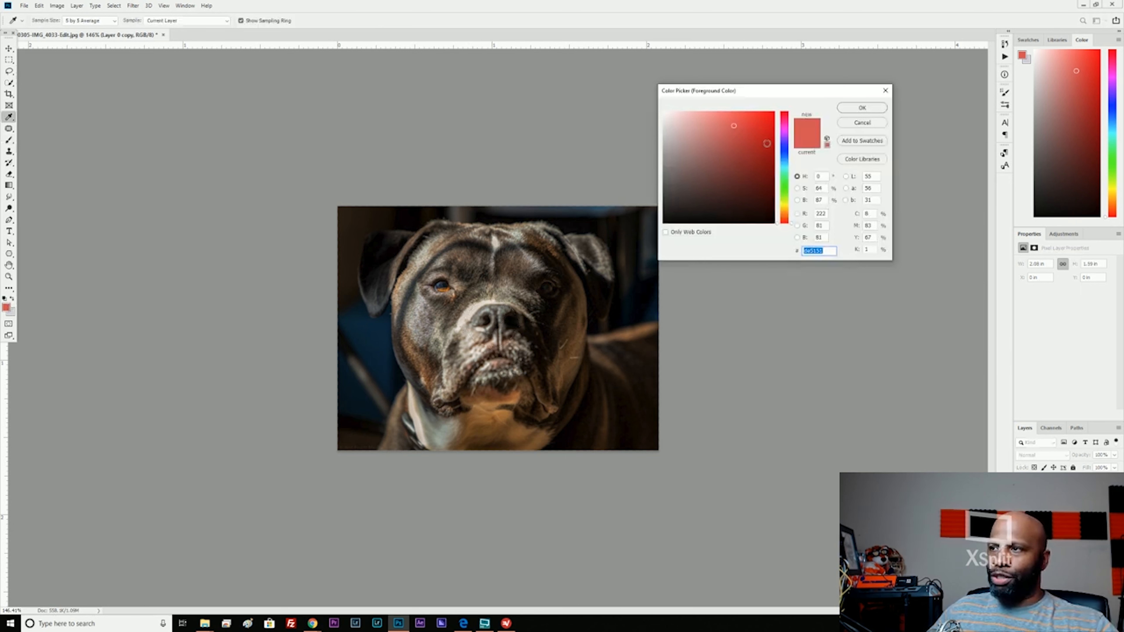
click(754, 123)
click(863, 108)
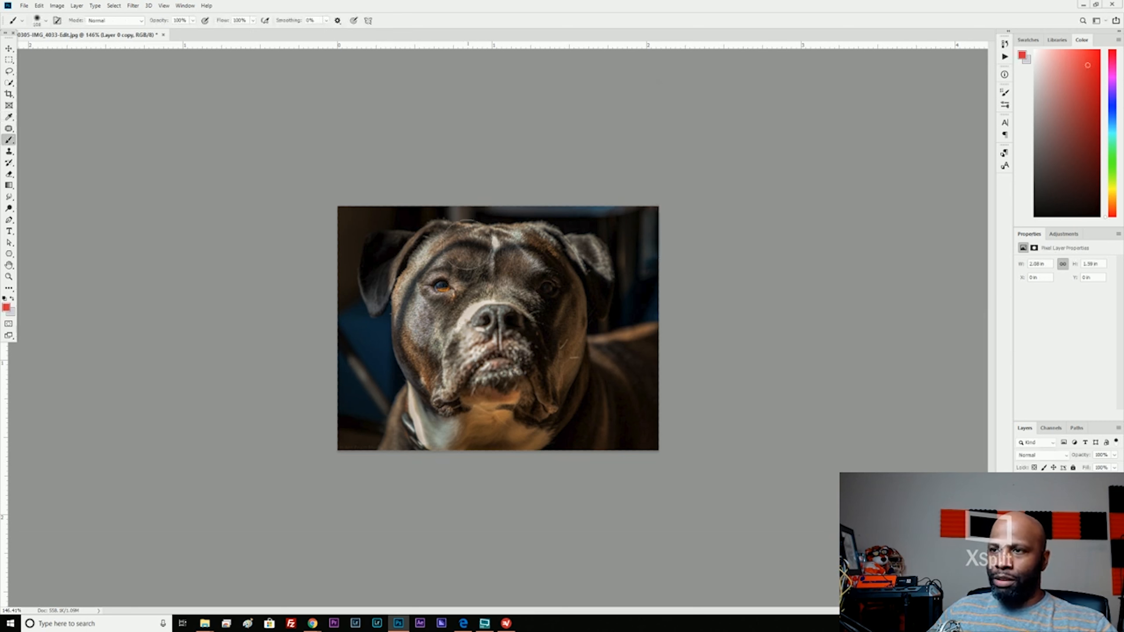
click(446, 283)
mouse_move(446, 284)
mouse_down()
mouse_move(455, 292)
mouse_move(437, 282)
mouse_up()
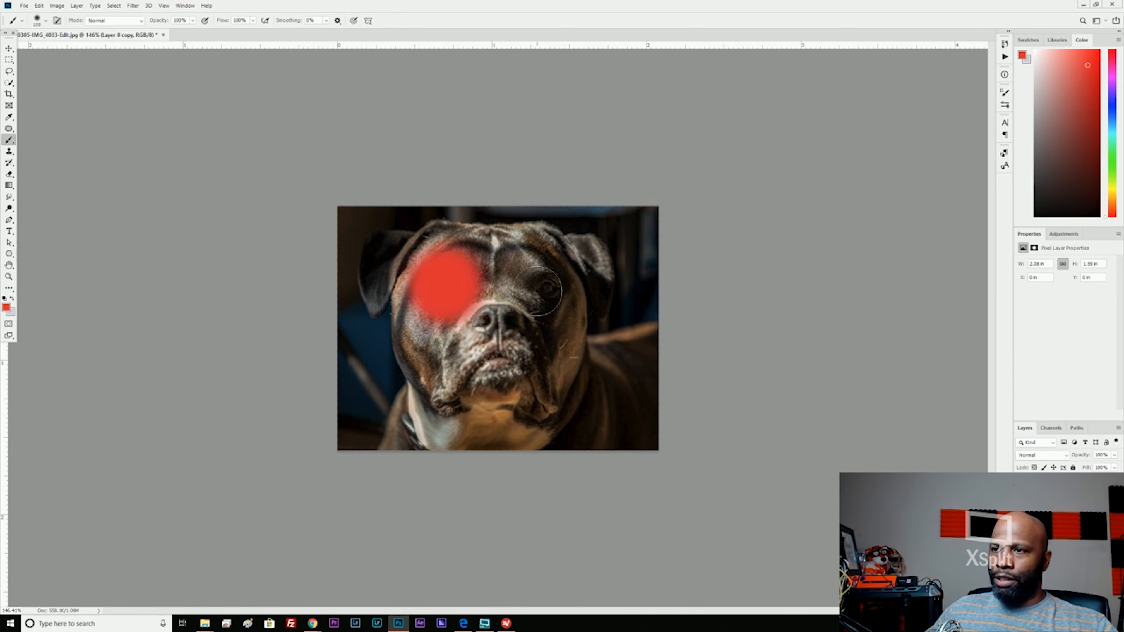
drag(540, 288, 509, 266)
mouse_move(437, 290)
mouse_down()
mouse_move(451, 283)
mouse_move(427, 277)
mouse_move(445, 312)
mouse_up()
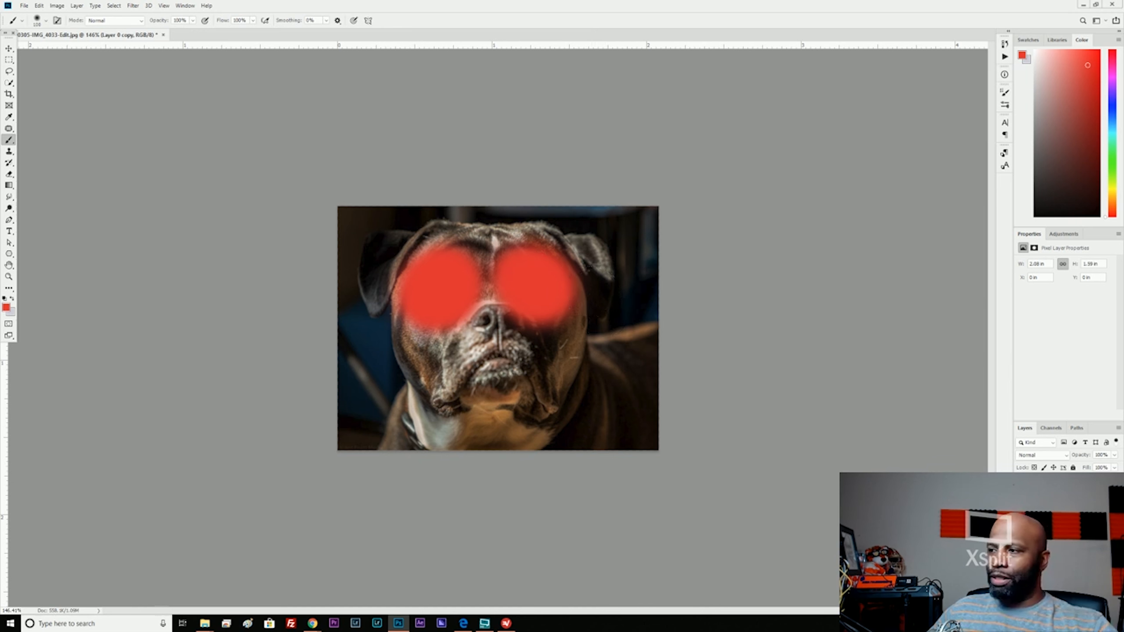
Step: Paint black on the duplicate's layer mask with a smaller brush to reveal the dog's eye on the image's left half
click(1058, 609)
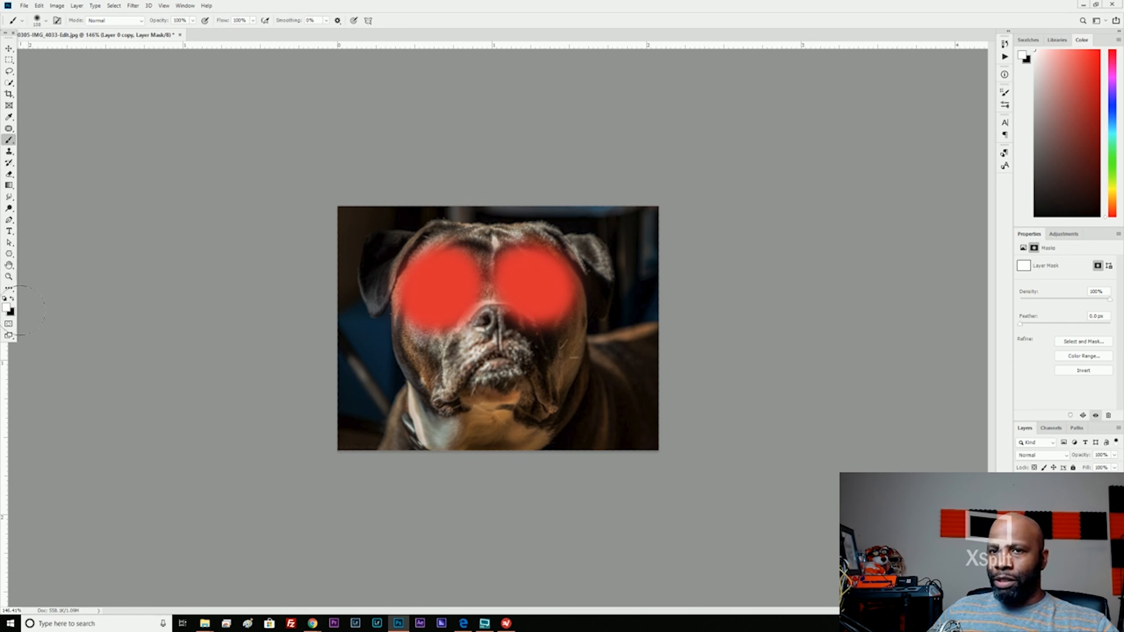
key(ctrl)
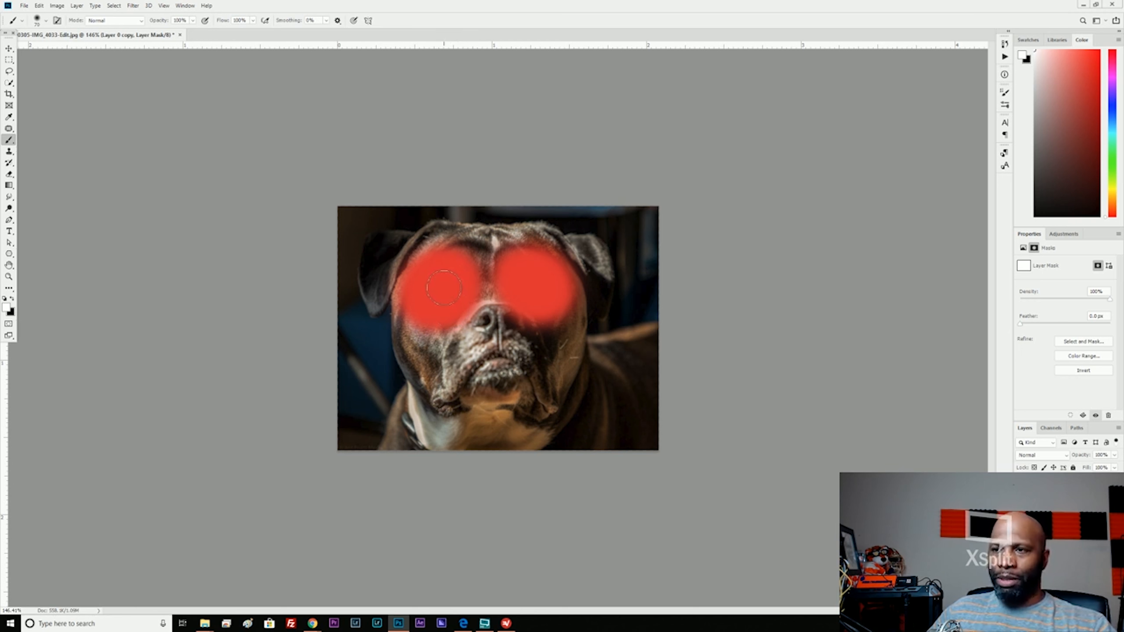
click(12, 301)
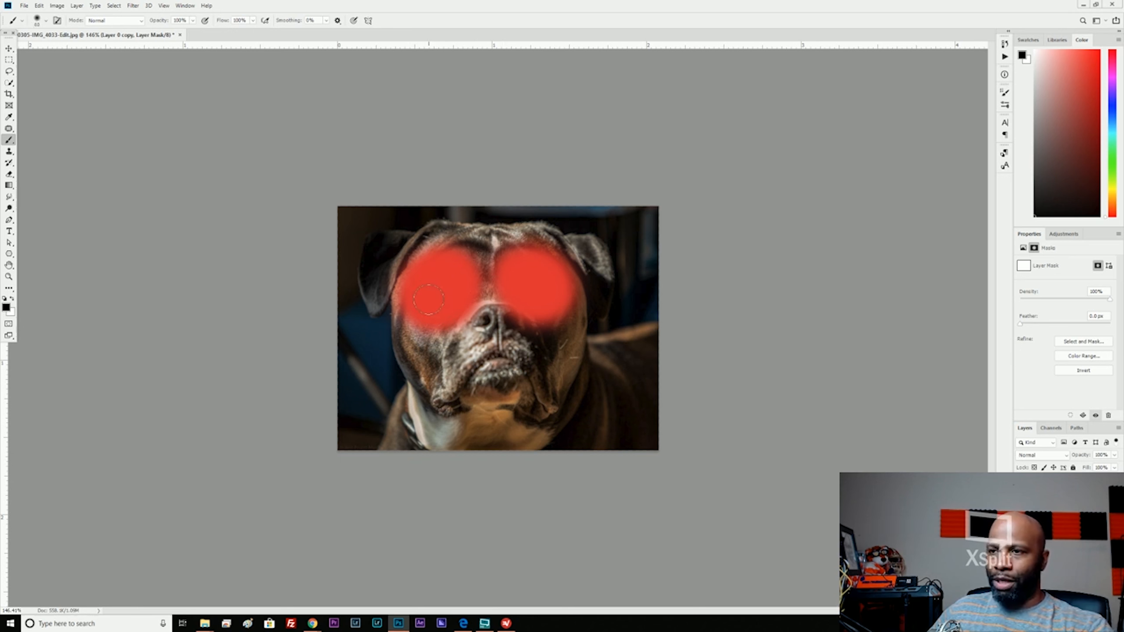
key(bracketleft)
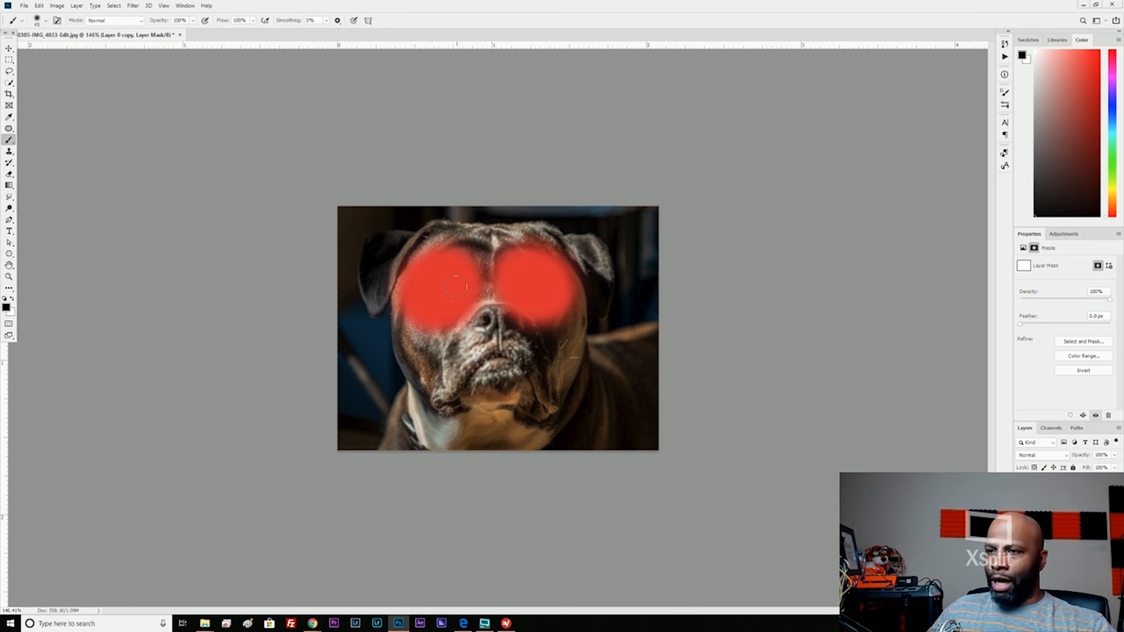
drag(441, 285, 441, 287)
mouse_move(448, 286)
mouse_down()
mouse_move(423, 292)
mouse_move(467, 290)
mouse_move(438, 286)
mouse_up()
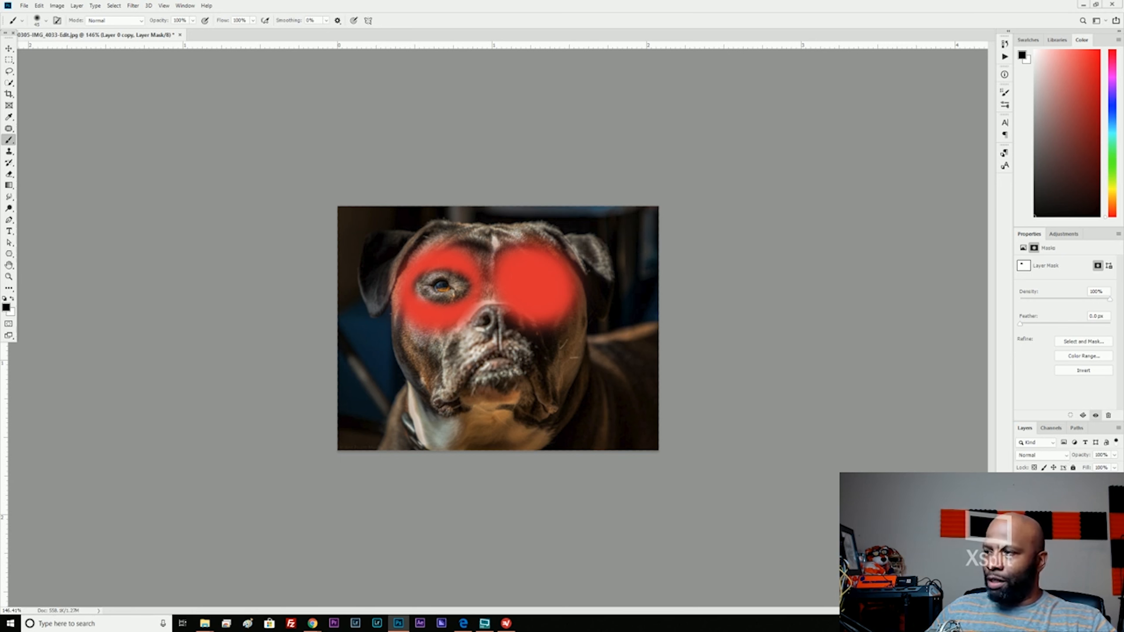
Step: Select the original dog layer, and compare the image with the masked duplicate and then the original hidden and shown
click(1062, 504)
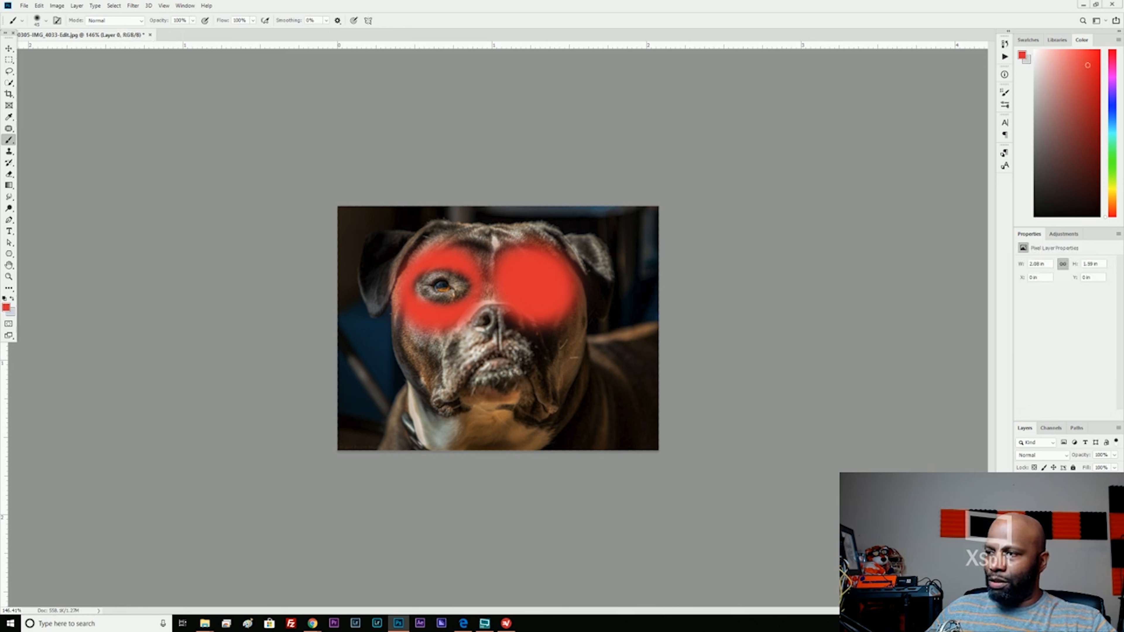
key(ctrl+z)
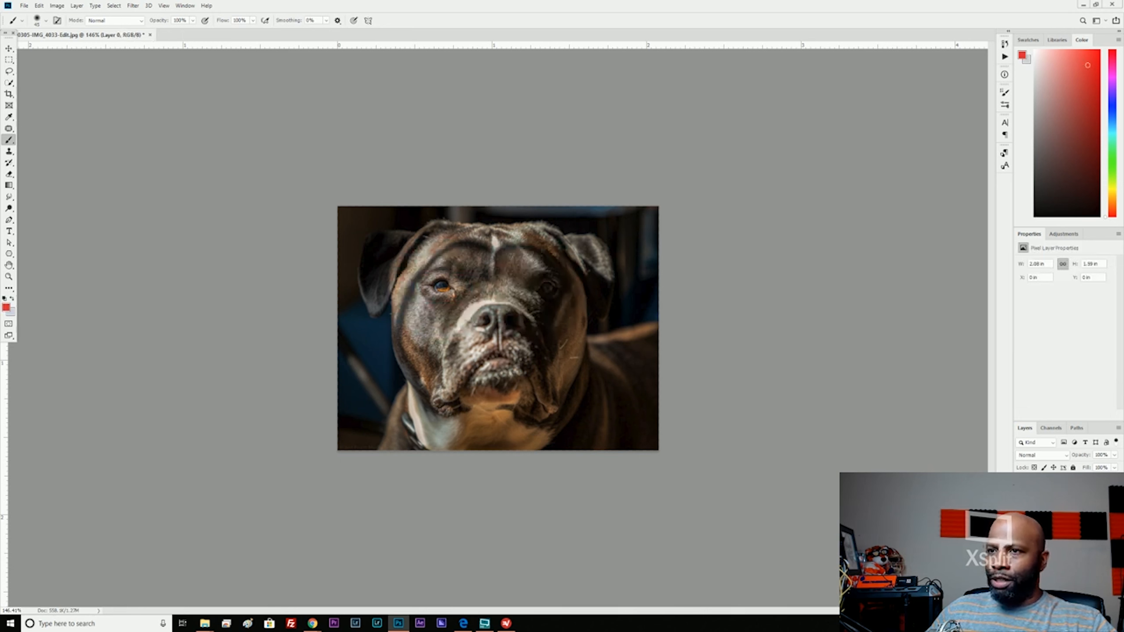
key(ctrl+shift+z)
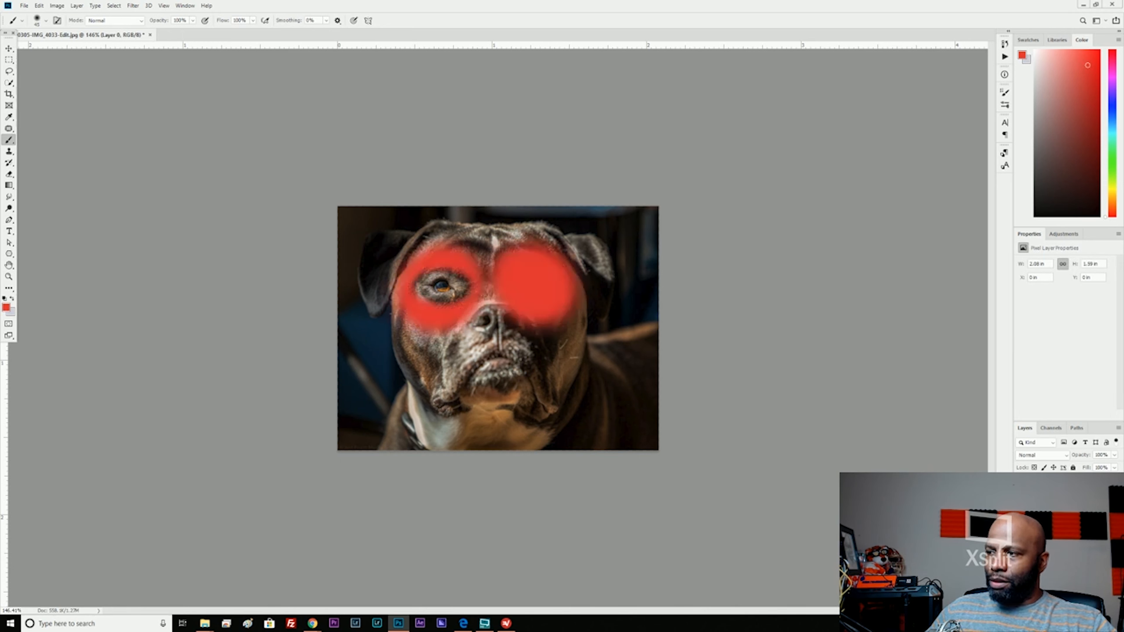
click(1021, 504)
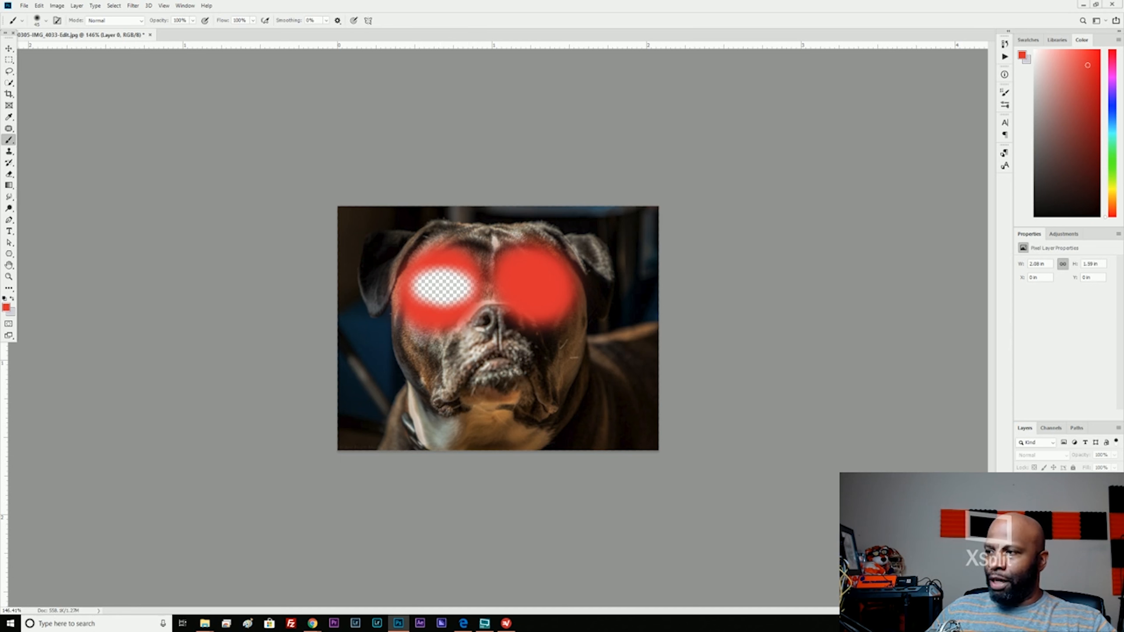
click(1021, 499)
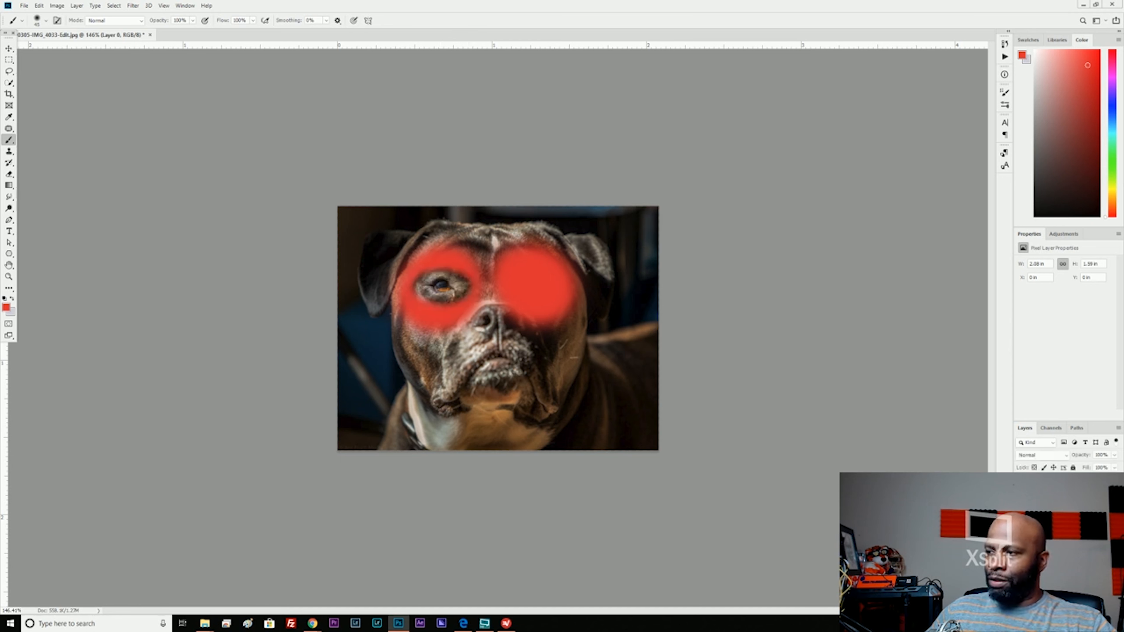
click(1021, 499)
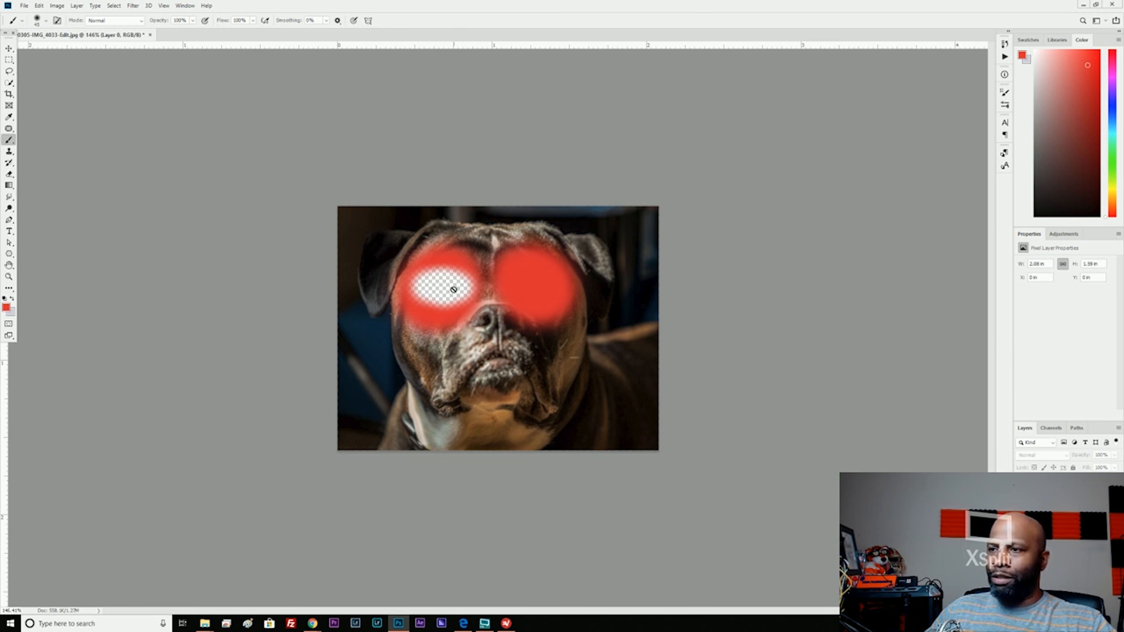
Step: Show the original layer again, and paint white on the duplicate's layer mask to bring the red back over the revealed eye
click(1059, 485)
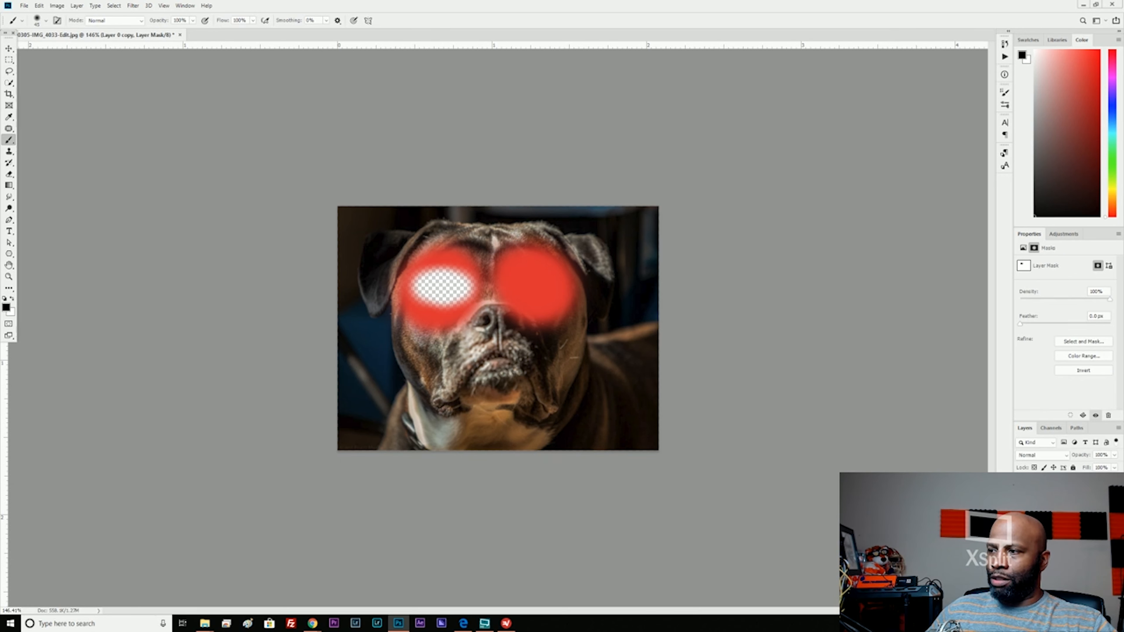
click(1021, 504)
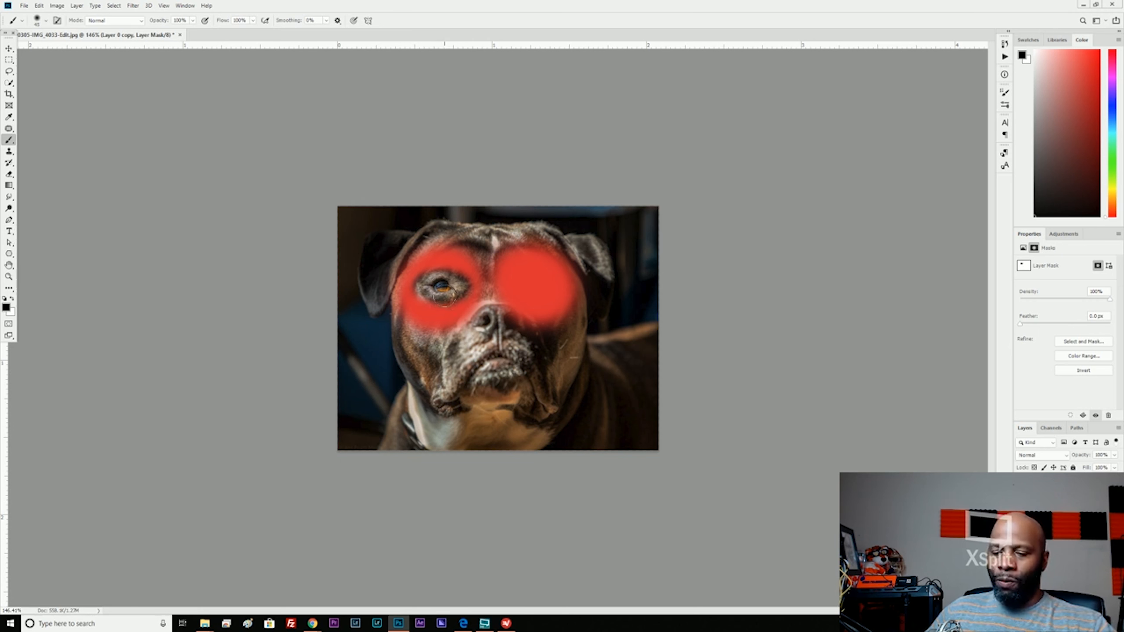
key(x)
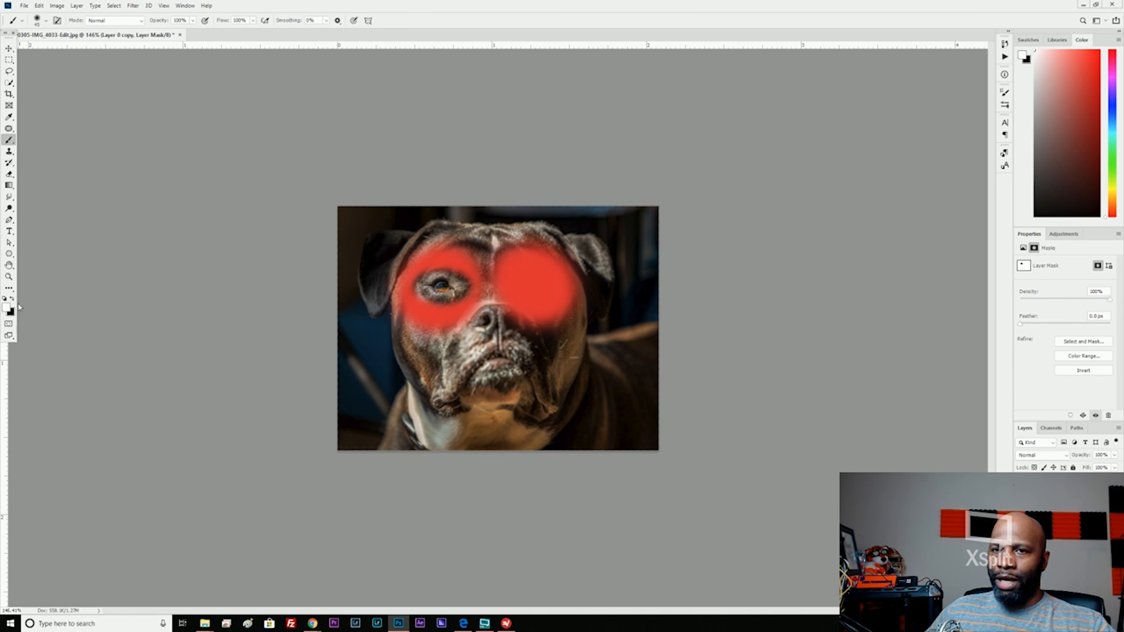
mouse_move(431, 285)
mouse_down()
mouse_move(455, 291)
mouse_move(423, 279)
mouse_move(433, 287)
mouse_move(422, 292)
mouse_move(479, 287)
mouse_move(443, 296)
mouse_up()
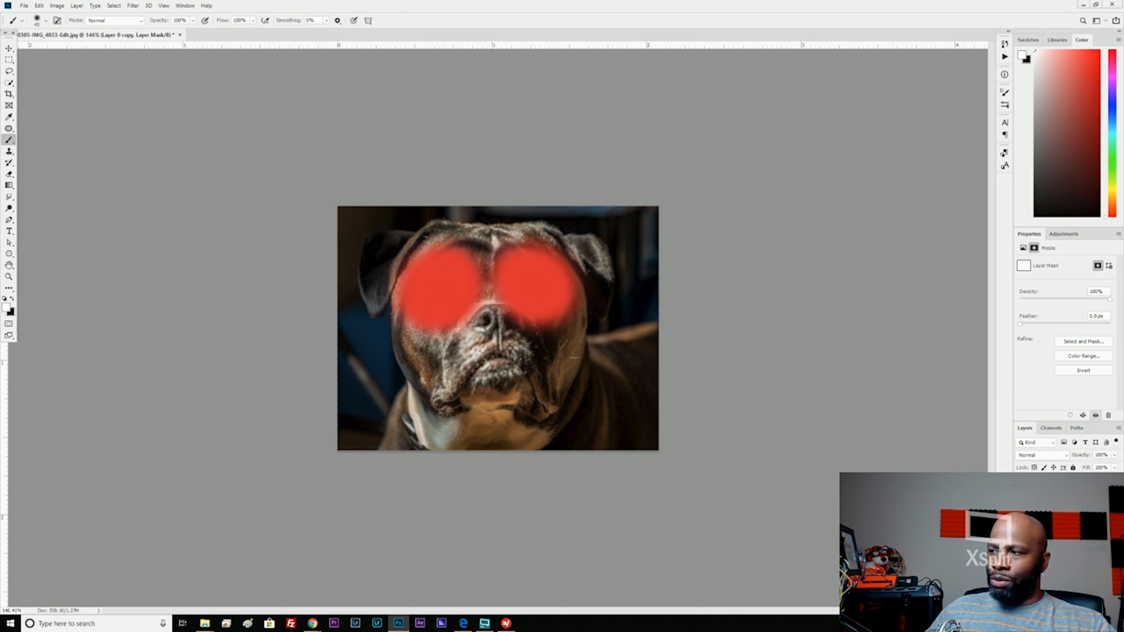
double_click(1049, 485)
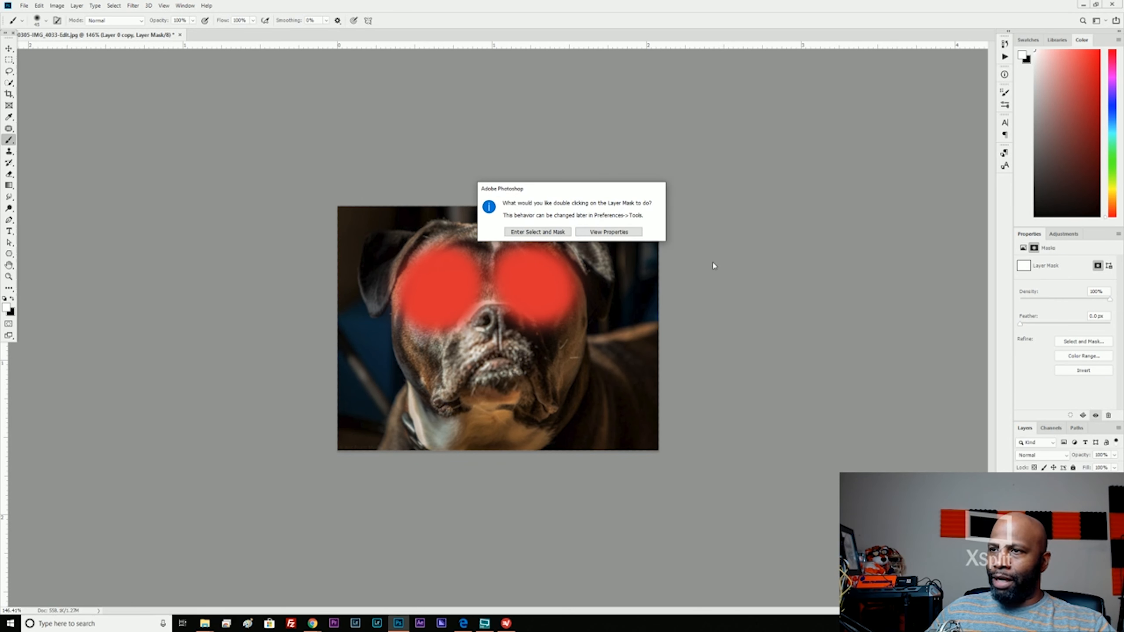
click(531, 233)
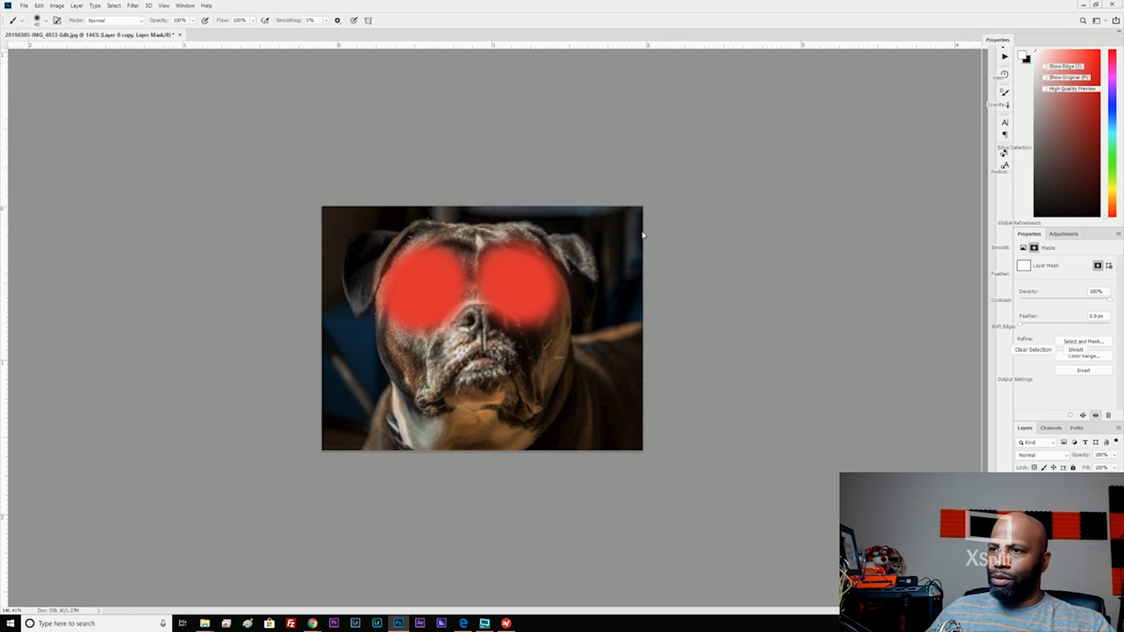
key(Escape)
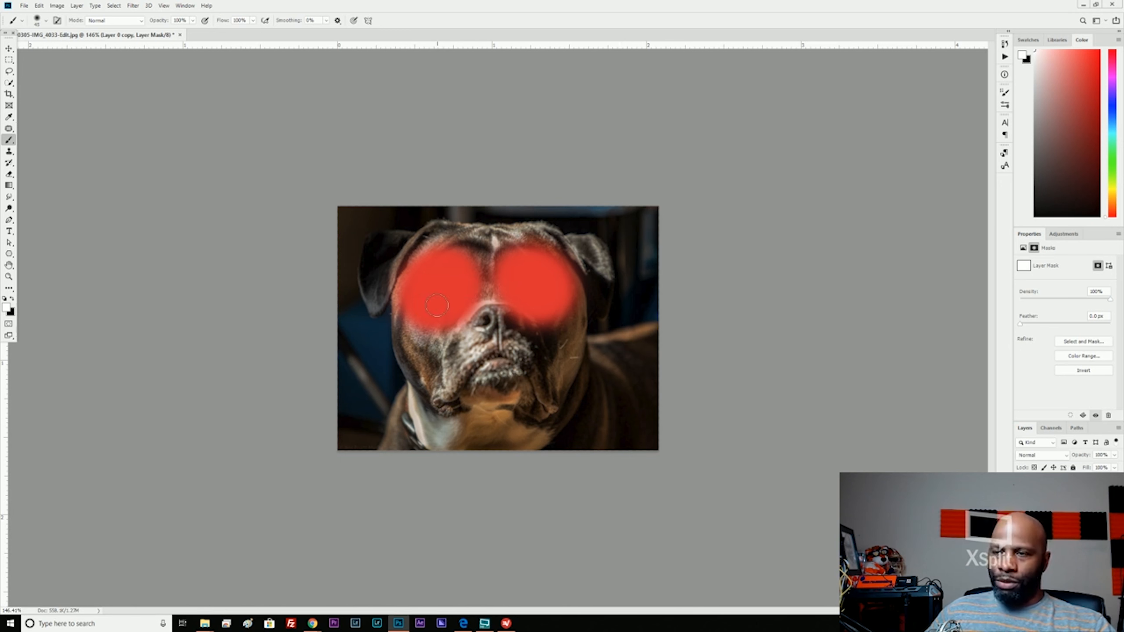
Step: Paint black on the duplicate's layer mask to reveal just the eye on the image's left half again
key(x)
click(442, 290)
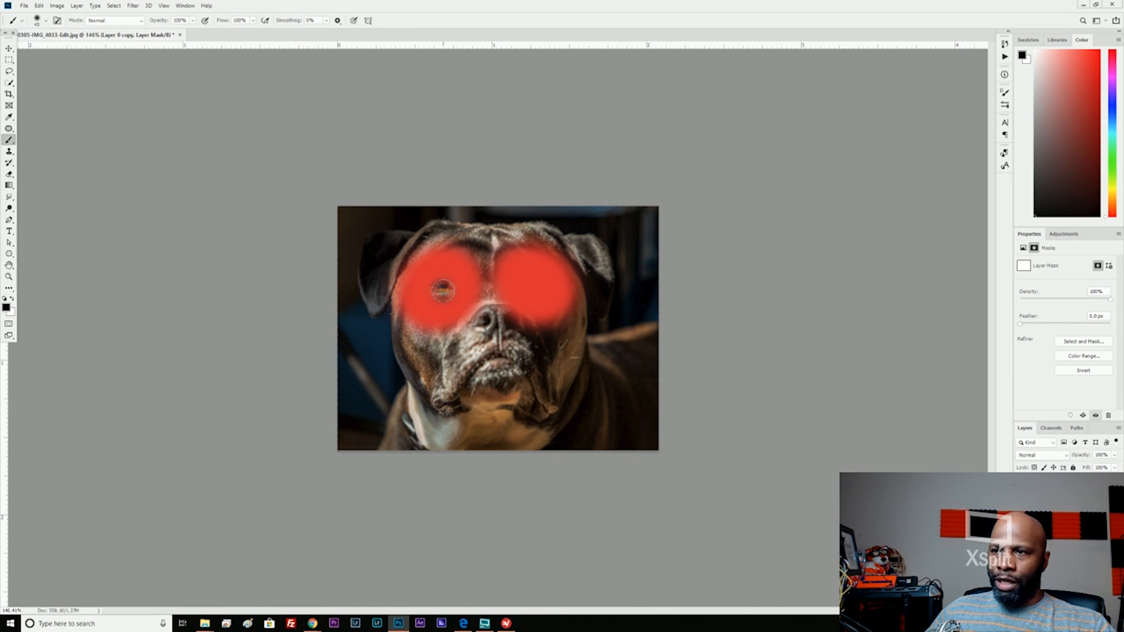
drag(443, 288, 461, 295)
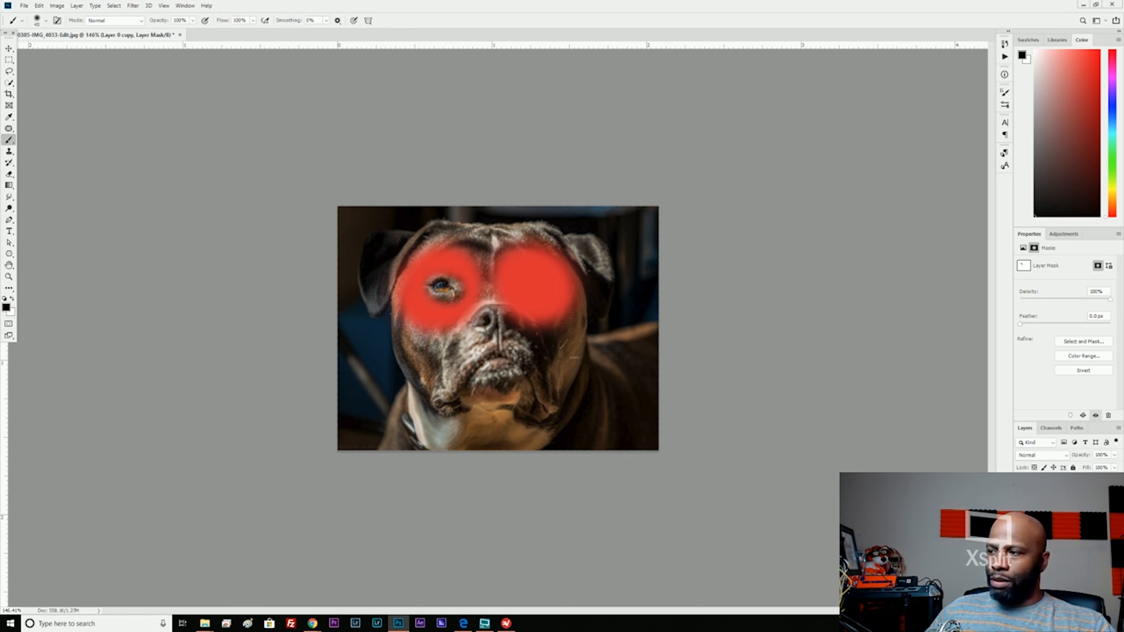
Step: Toggle the visibility of the original layer and then of the masked duplicate off and on to compare them
click(1020, 502)
click(1021, 502)
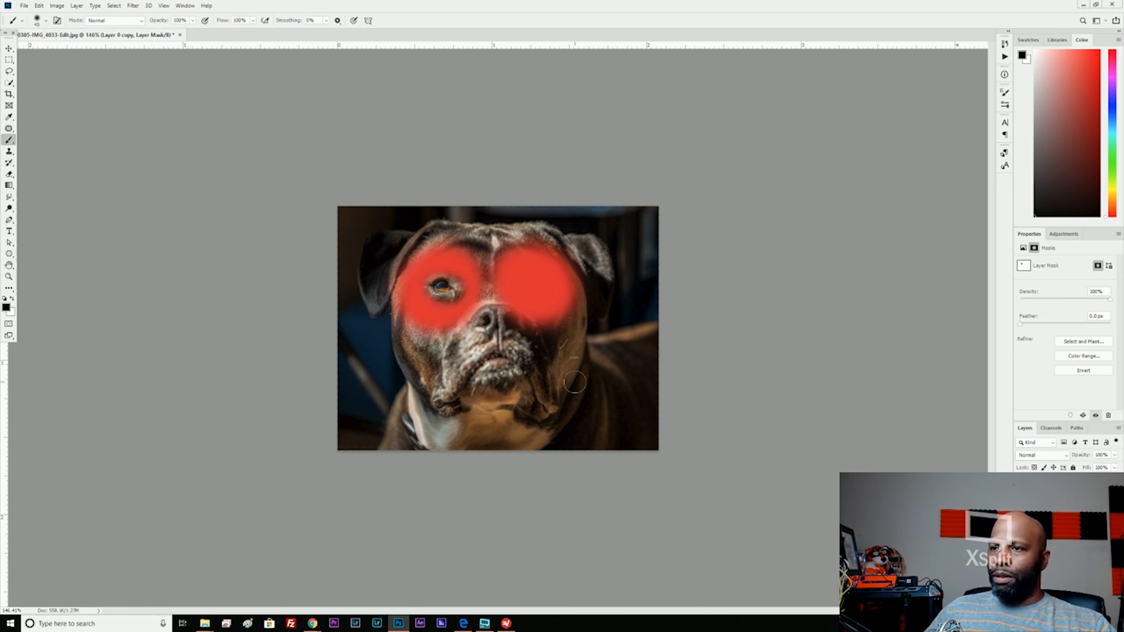
click(1037, 484)
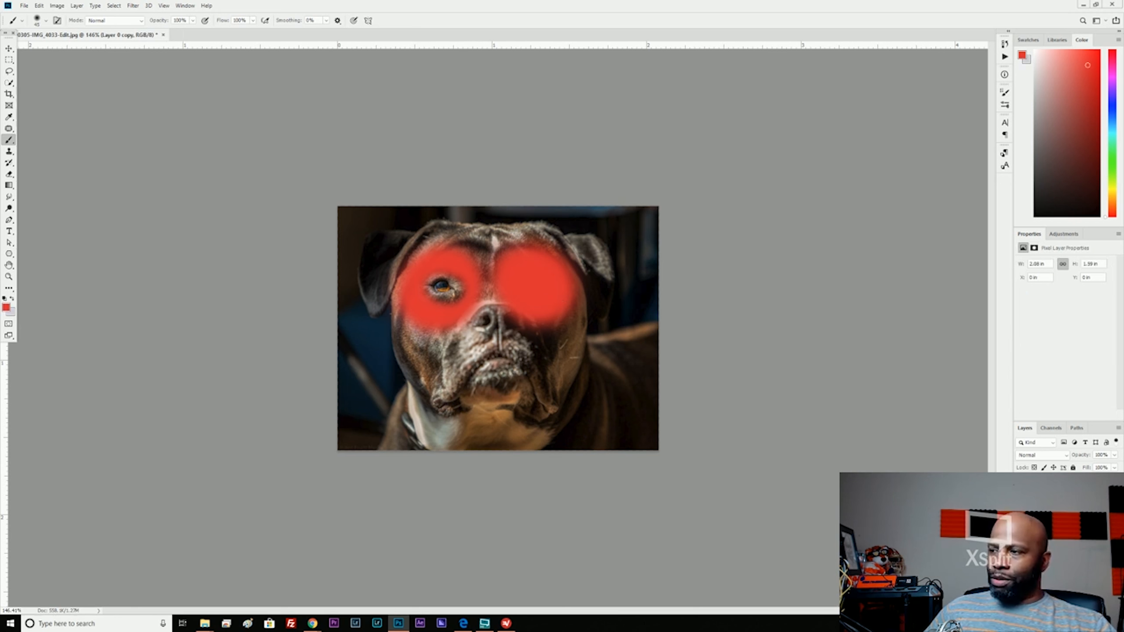
click(1053, 484)
click(1021, 485)
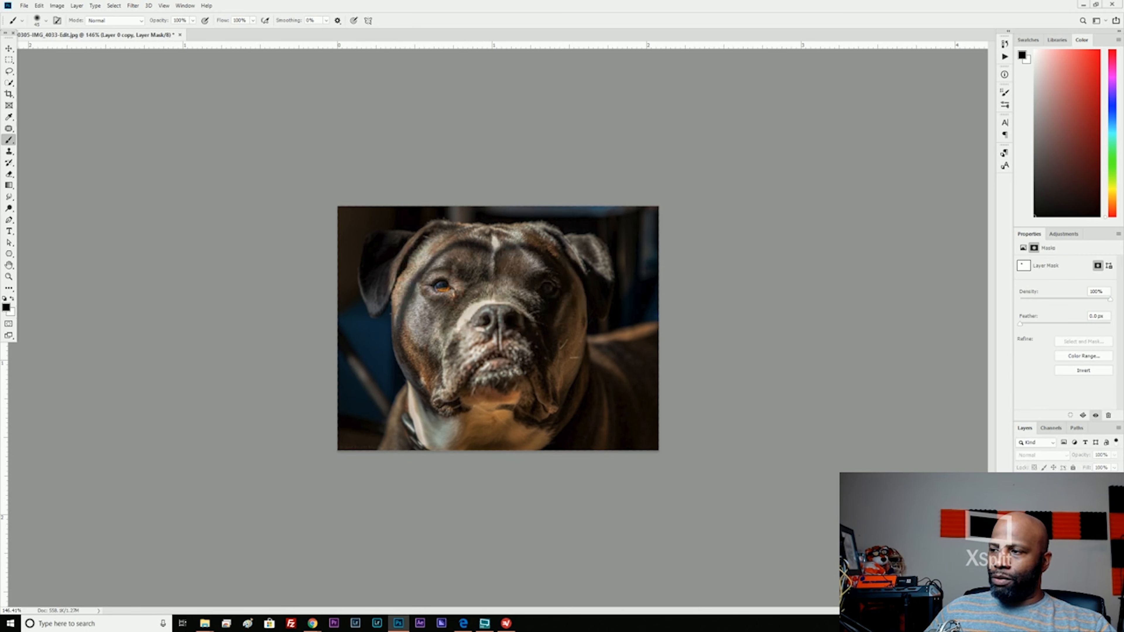
click(1020, 484)
Step: Paint more red on the duplicate layer's image, below the revealed eye and across the ear to the photo's upper-left corner
click(1036, 484)
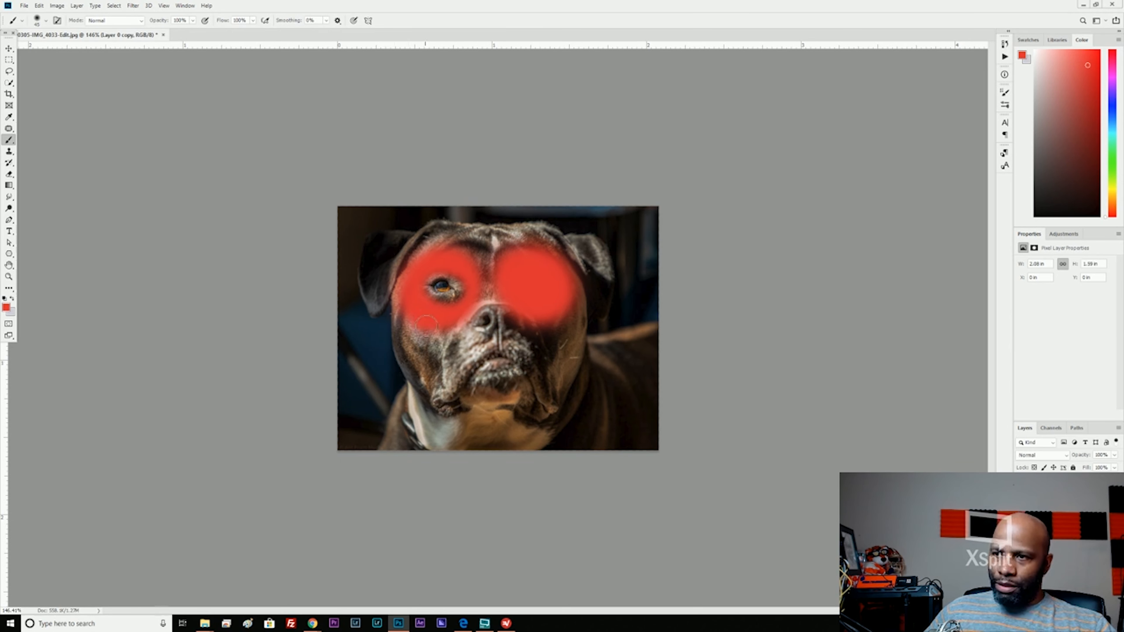
mouse_move(426, 324)
mouse_down()
mouse_move(432, 343)
mouse_move(445, 339)
mouse_up()
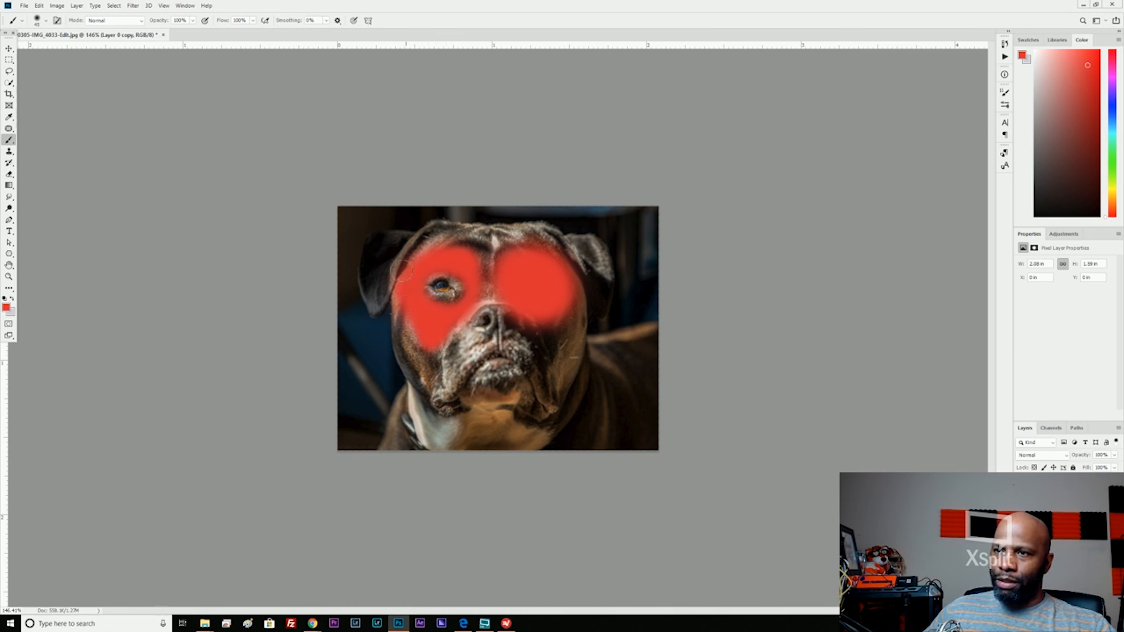
mouse_move(399, 261)
mouse_down()
mouse_move(338, 238)
mouse_move(347, 267)
mouse_move(364, 245)
mouse_move(380, 275)
mouse_up()
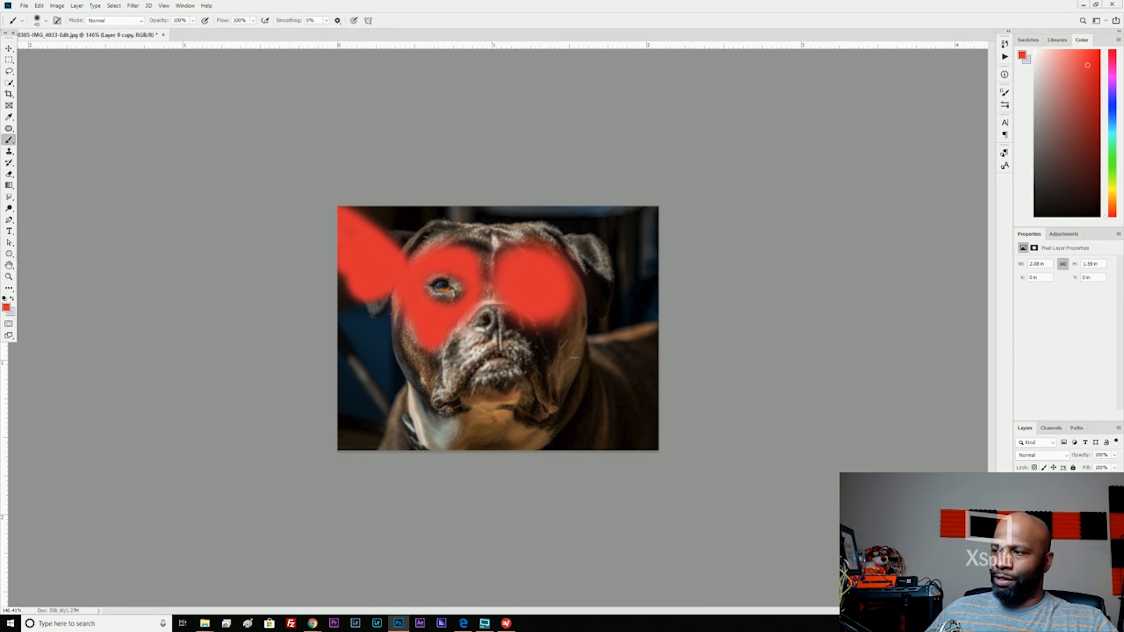
Step: Paint white on the duplicate's layer mask to bring the red back over the revealed eye on the image's left half
click(1058, 483)
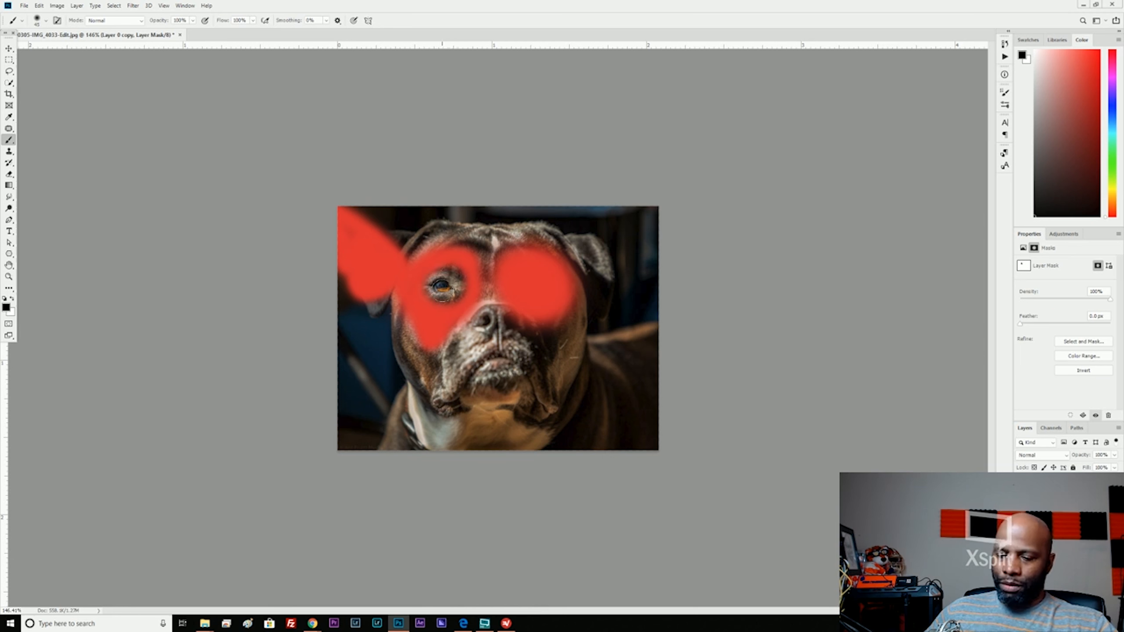
key(x)
mouse_move(443, 287)
mouse_down()
mouse_move(449, 296)
mouse_move(451, 279)
mouse_move(458, 296)
mouse_move(463, 279)
mouse_up()
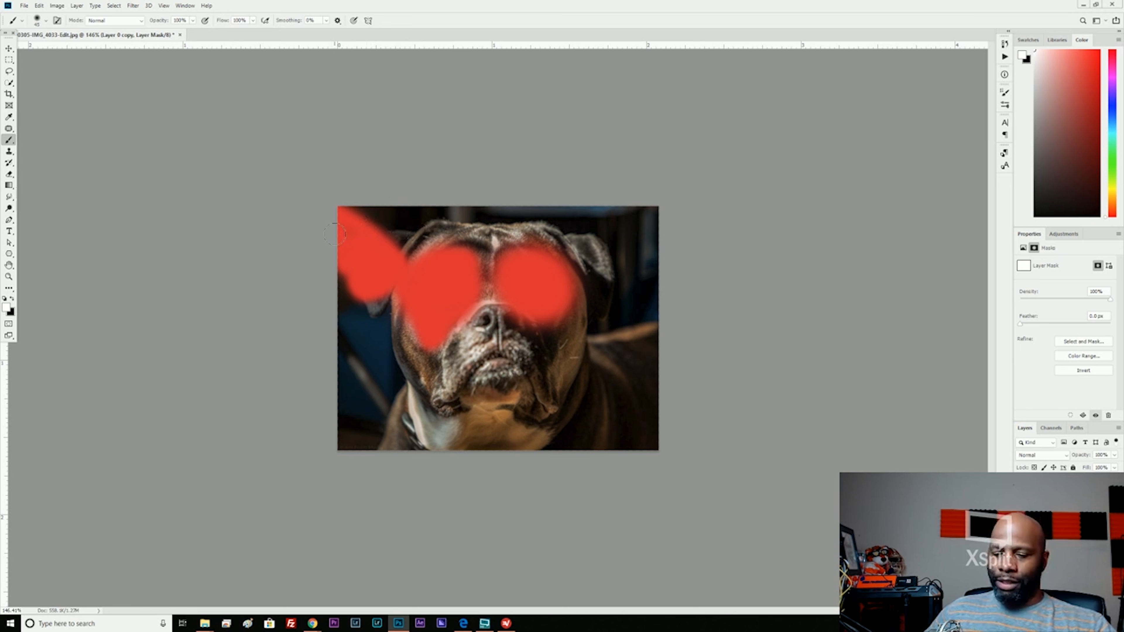
Step: Paint black on the duplicate's layer mask to hide the red over the ear, the photo's upper-left corner and the eye patch's upper edge
key(x)
mouse_move(349, 232)
mouse_down()
mouse_move(336, 250)
mouse_move(339, 223)
mouse_move(362, 209)
mouse_move(378, 277)
mouse_move(386, 254)
mouse_move(382, 306)
mouse_move(407, 254)
mouse_up()
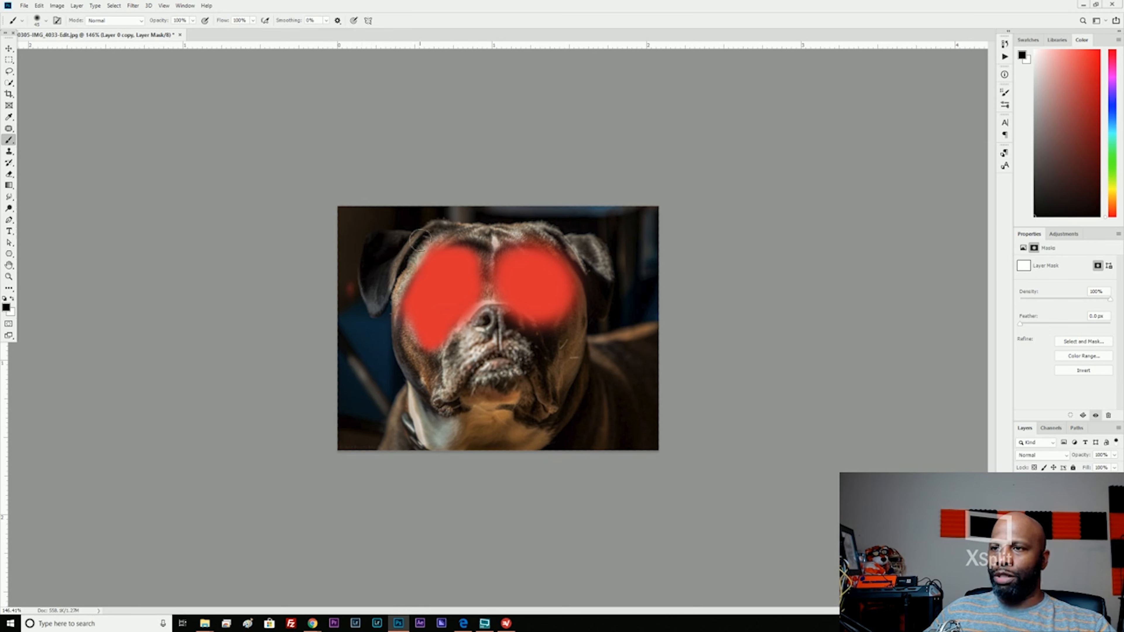
drag(420, 244, 423, 265)
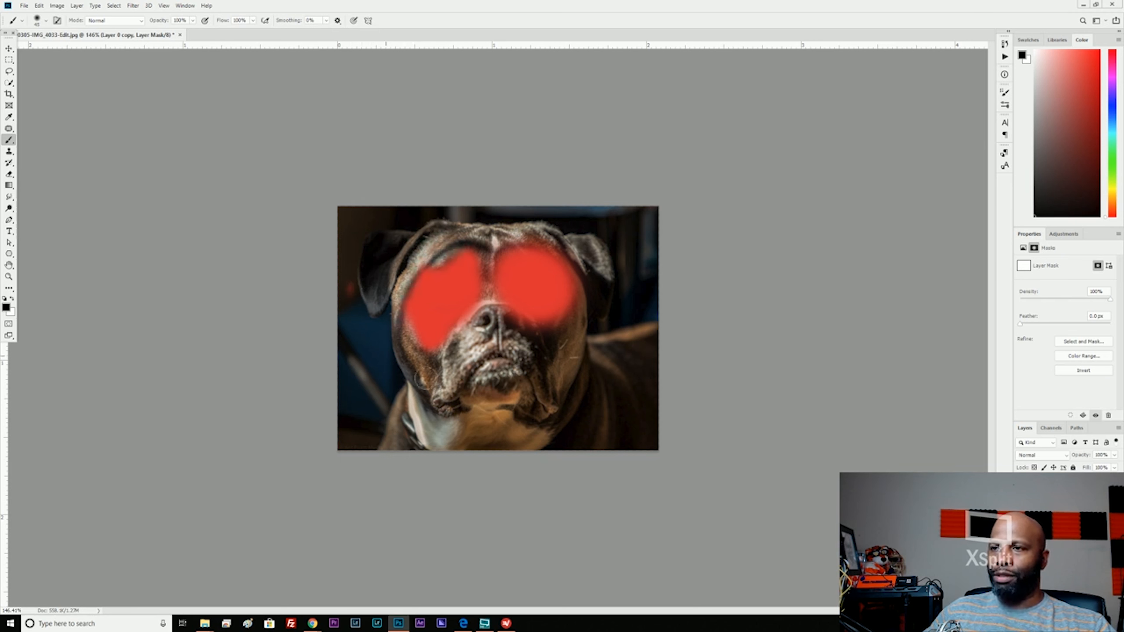
Step: Paint black on the layer mask around and between both red patches to trim them to a narrow band across the eyes
mouse_move(418, 354)
mouse_down()
mouse_move(412, 332)
mouse_move(464, 320)
mouse_move(499, 375)
mouse_move(519, 334)
mouse_move(544, 335)
mouse_up()
mouse_move(577, 261)
mouse_down()
mouse_move(492, 258)
mouse_move(569, 268)
mouse_move(582, 300)
mouse_move(547, 332)
mouse_up()
mouse_move(491, 264)
mouse_down()
mouse_move(456, 260)
mouse_move(549, 257)
mouse_move(569, 277)
mouse_move(571, 311)
mouse_move(522, 325)
mouse_move(403, 305)
mouse_up()
mouse_move(477, 314)
mouse_down()
mouse_move(533, 326)
mouse_move(526, 287)
mouse_move(558, 302)
mouse_move(549, 290)
mouse_move(555, 310)
mouse_move(574, 286)
mouse_move(530, 280)
mouse_up()
Step: Paint the mask white to restore red around the eye on the image's left half, and black to reveal the eye itself
key(x)
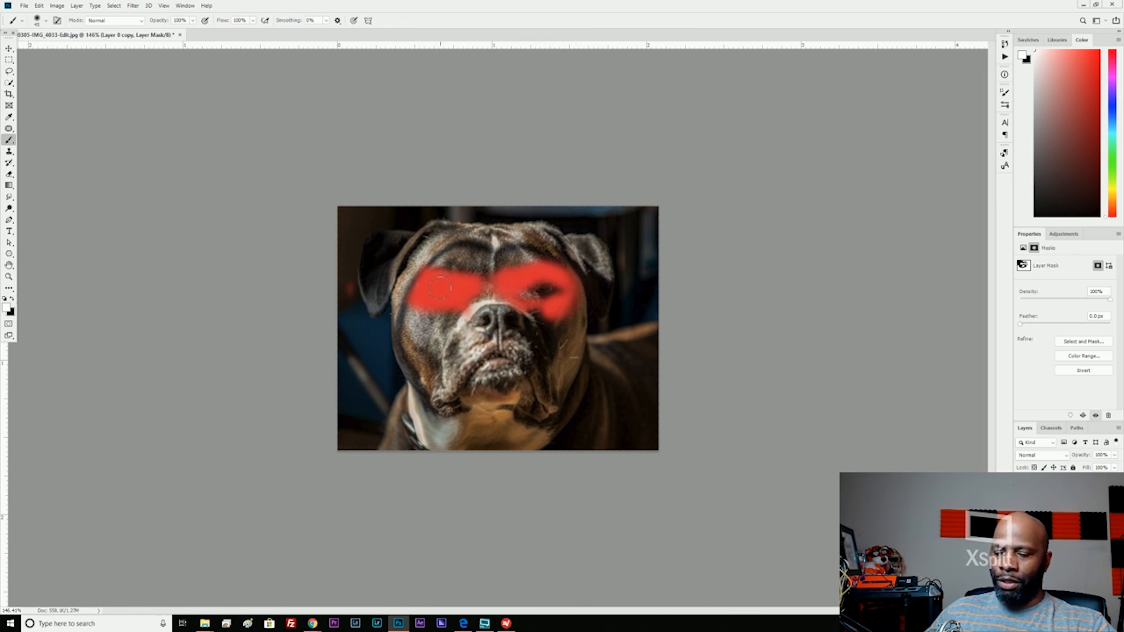
key(x)
mouse_move(443, 292)
mouse_down()
mouse_move(464, 269)
mouse_move(436, 269)
mouse_move(469, 277)
mouse_up()
key(x)
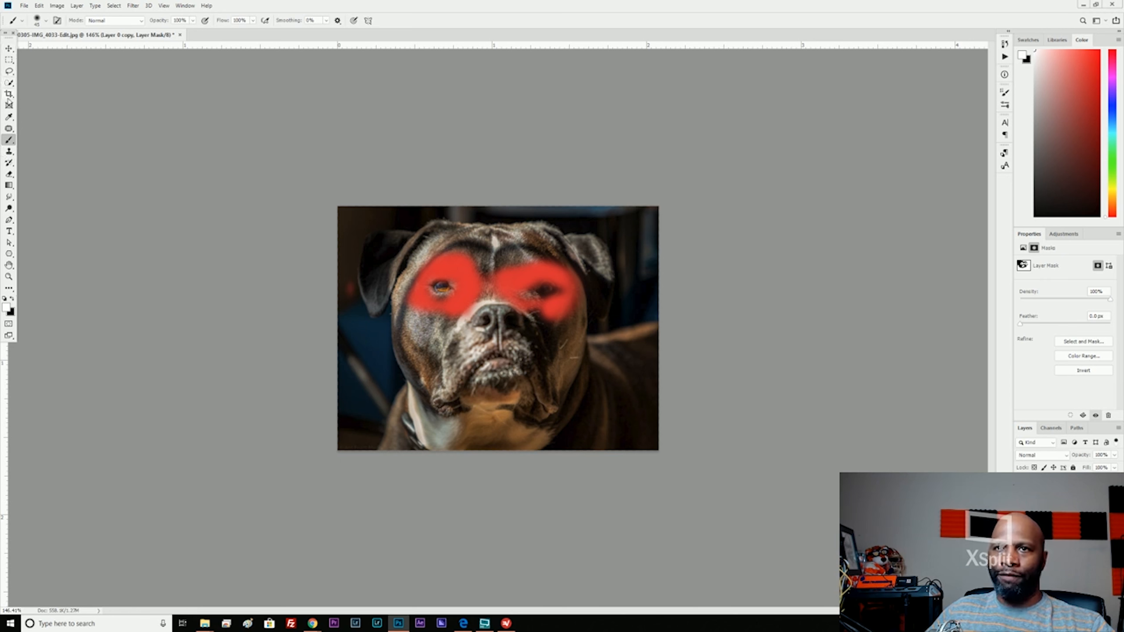
Step: Try a 16:9 crop with the Crop tool by shrinking the frame from its upper-right corner, and cancel it
click(8, 94)
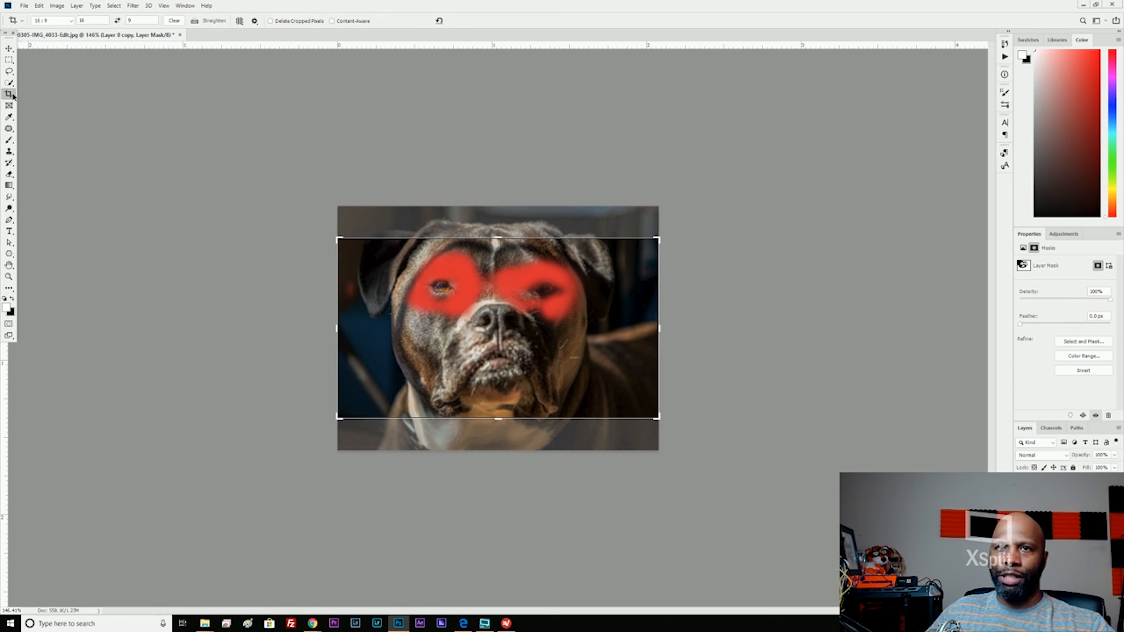
right_click(12, 95)
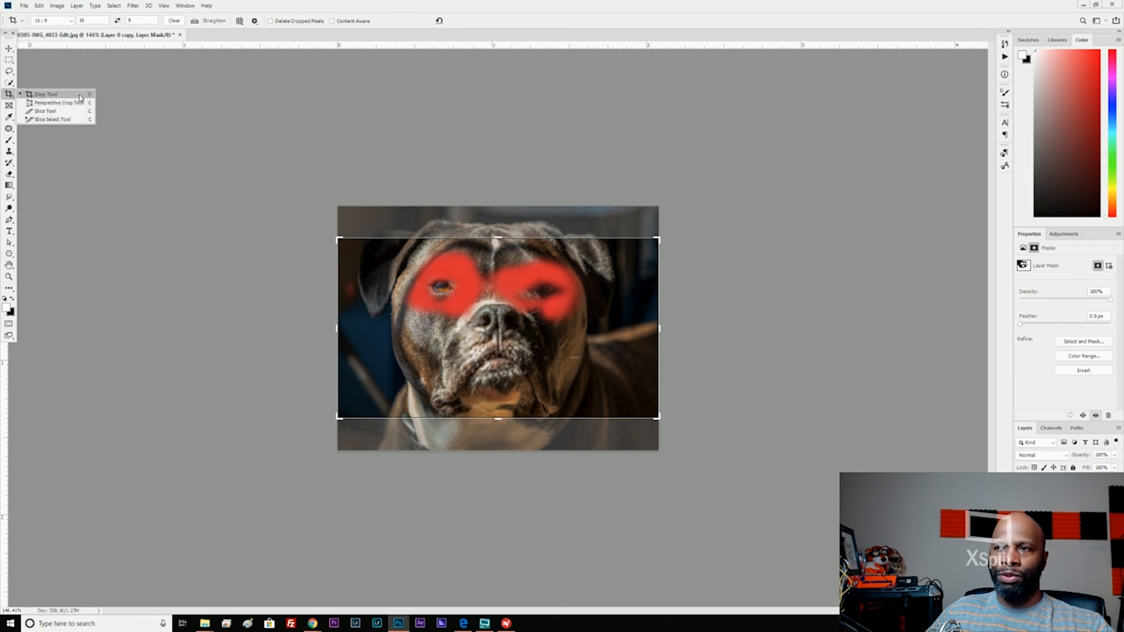
click(263, 133)
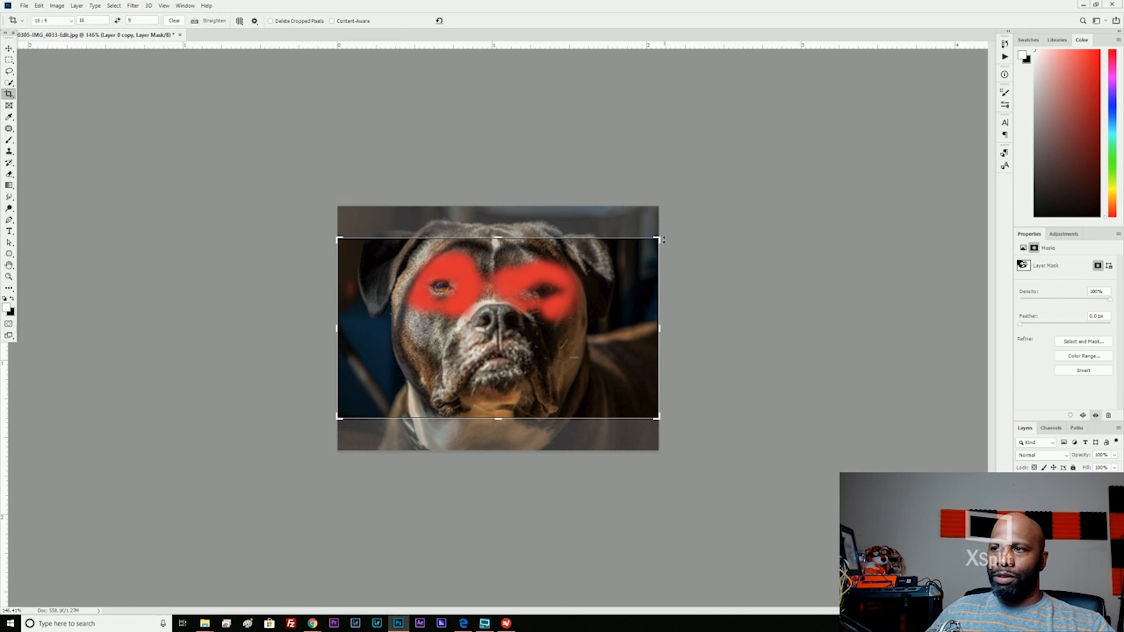
mouse_move(659, 239)
mouse_down()
mouse_move(658, 224)
mouse_move(646, 242)
mouse_move(660, 217)
mouse_move(571, 306)
mouse_move(654, 200)
mouse_move(633, 235)
mouse_move(671, 202)
mouse_move(648, 233)
mouse_move(693, 216)
mouse_move(641, 246)
mouse_move(661, 236)
mouse_move(655, 243)
mouse_up()
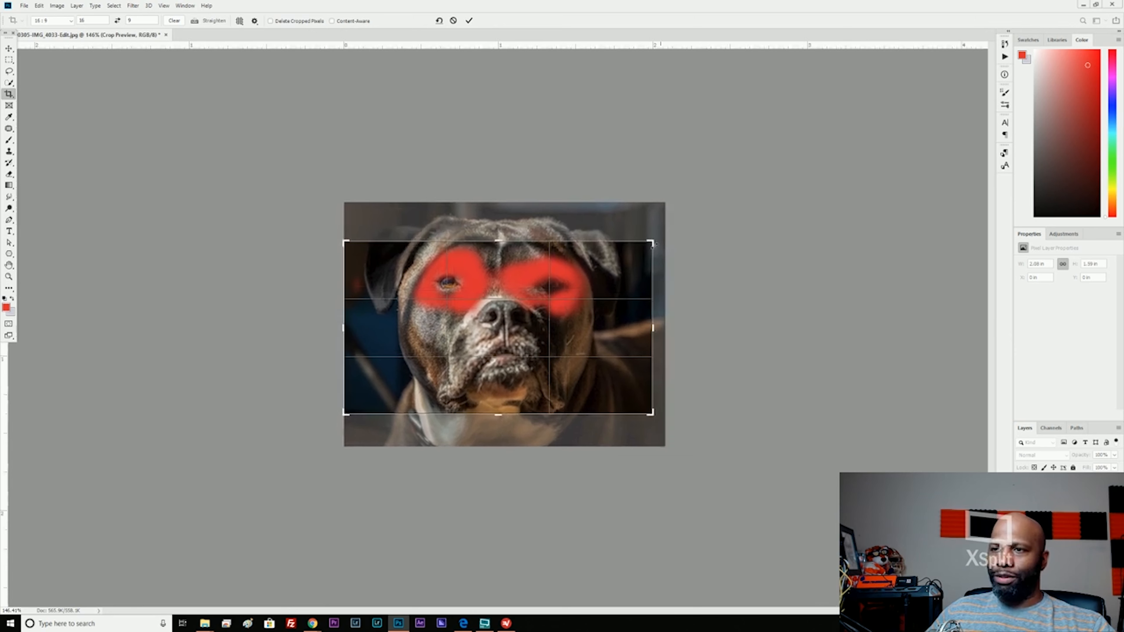
click(453, 21)
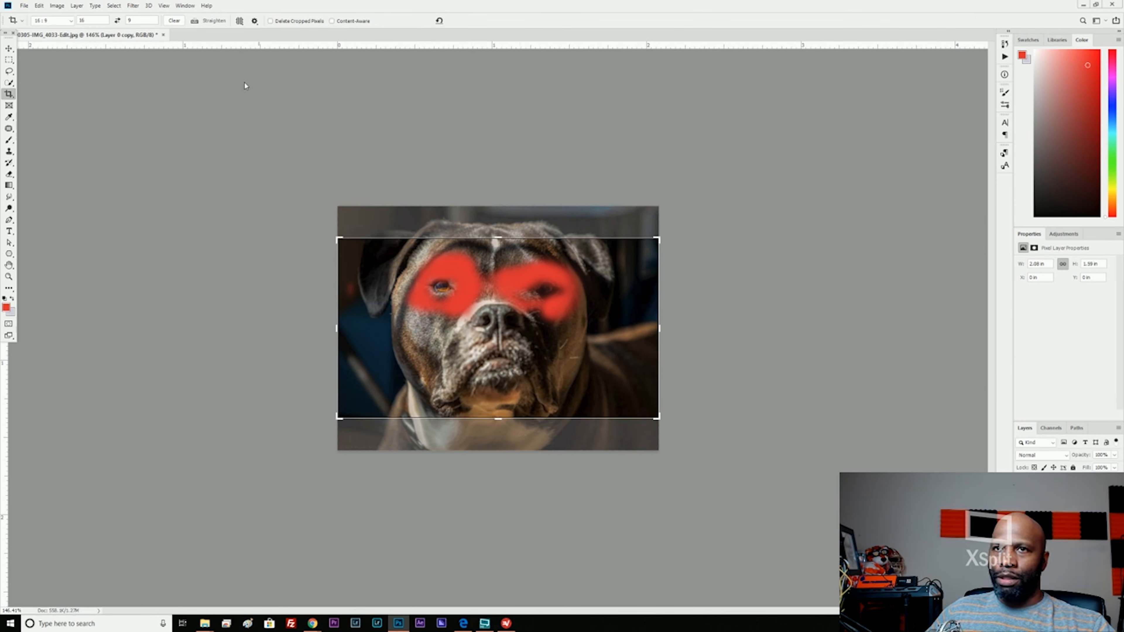
Step: Try the 4:5 (8:10) and Original Ratio crop presets, shrink the frame proportionally around the dog's head, and cancel the crop
click(53, 22)
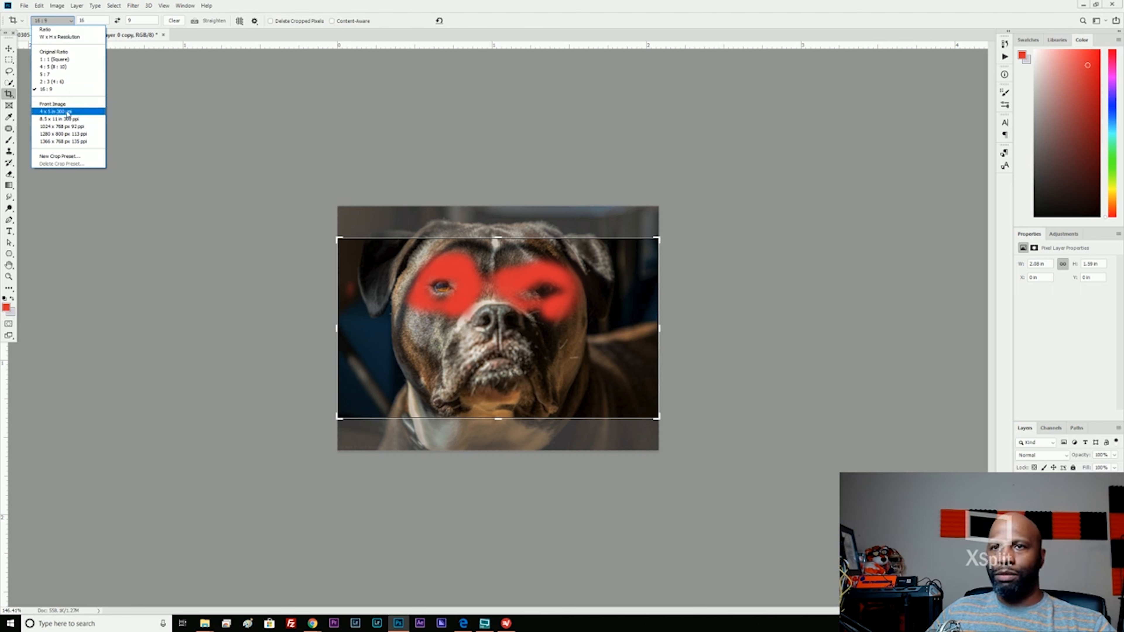
click(61, 67)
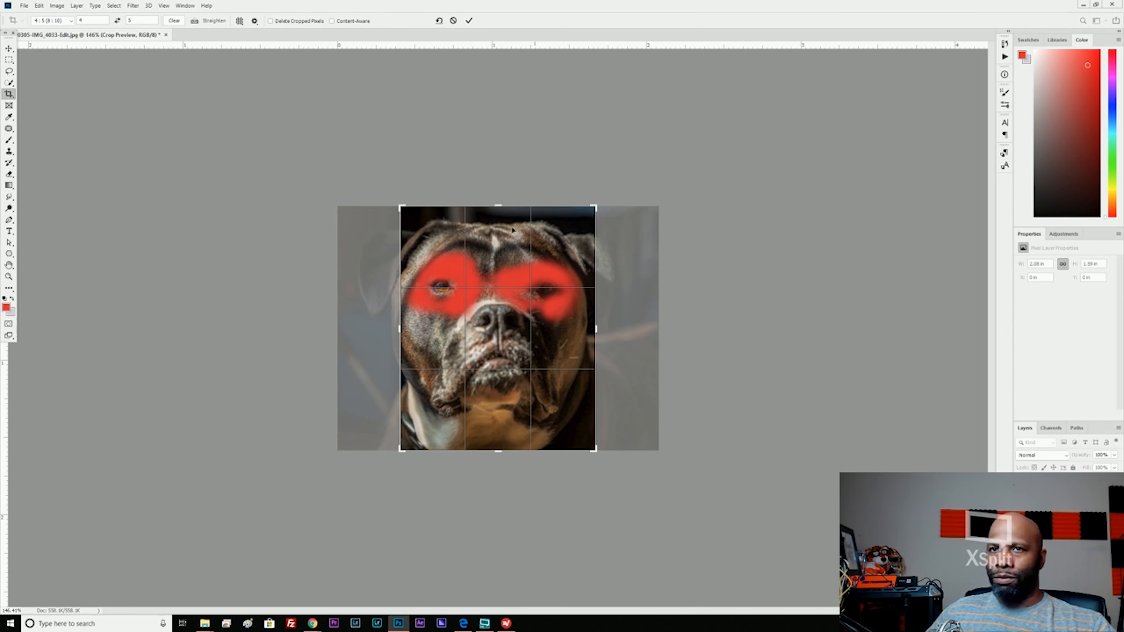
click(69, 21)
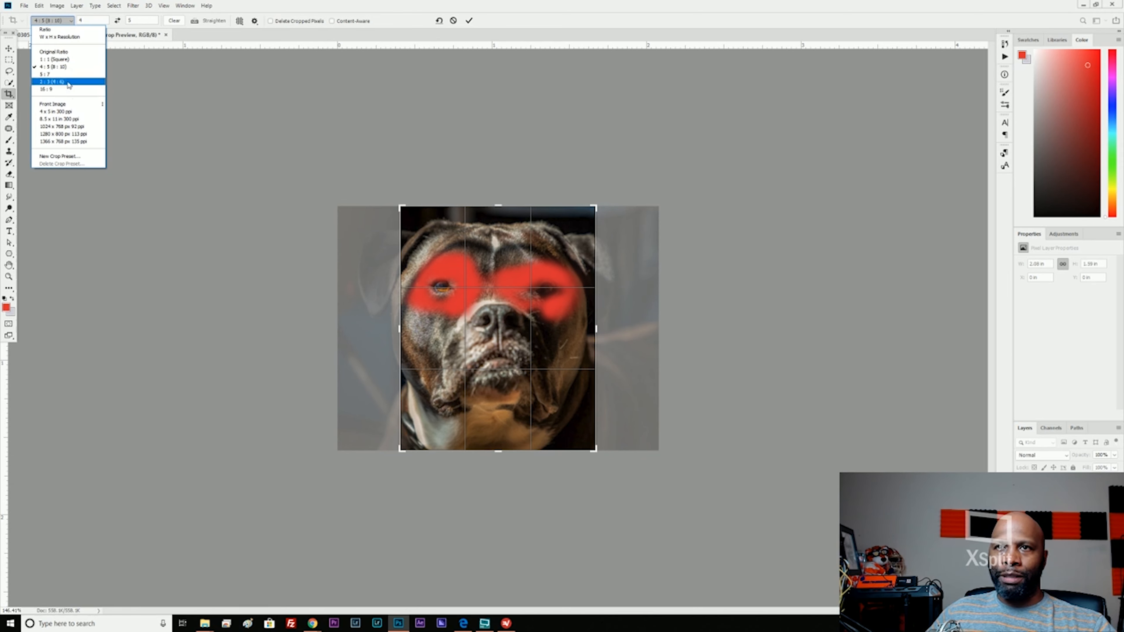
click(54, 52)
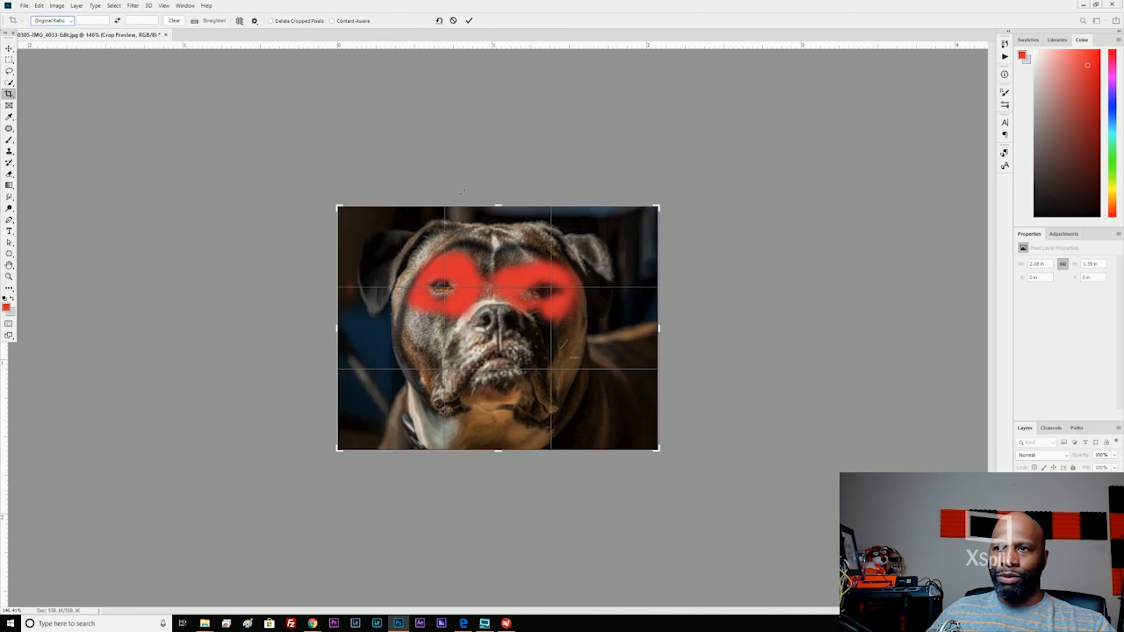
mouse_move(340, 206)
mouse_down()
mouse_move(369, 230)
mouse_move(307, 181)
mouse_move(349, 216)
mouse_up()
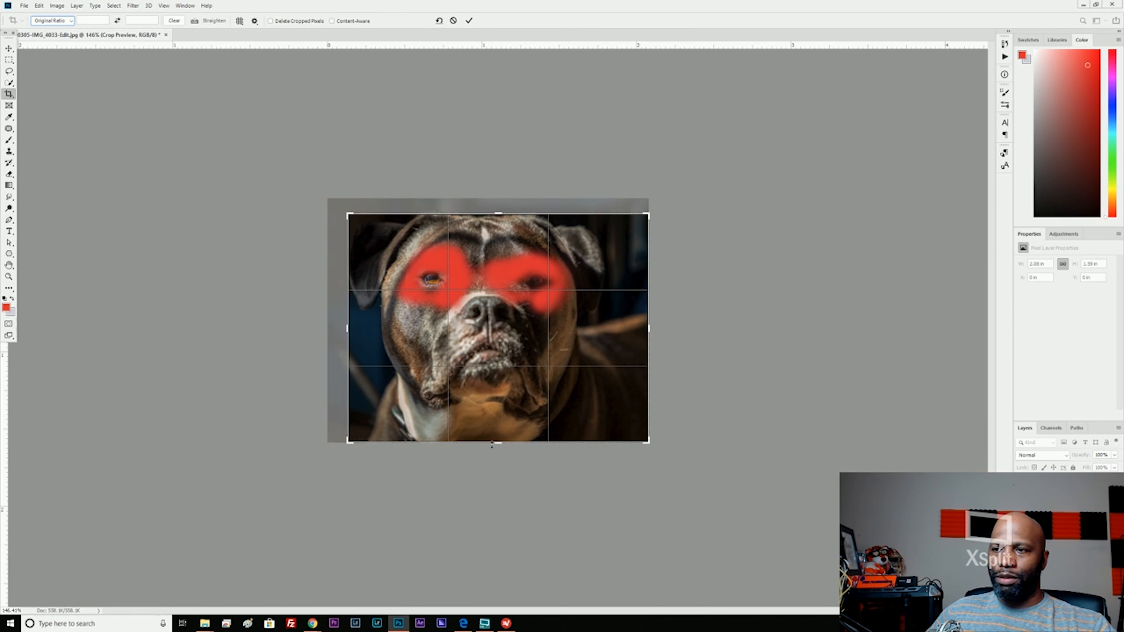
mouse_move(491, 444)
mouse_down()
mouse_move(524, 451)
mouse_move(498, 377)
mouse_move(514, 407)
mouse_move(499, 430)
mouse_up()
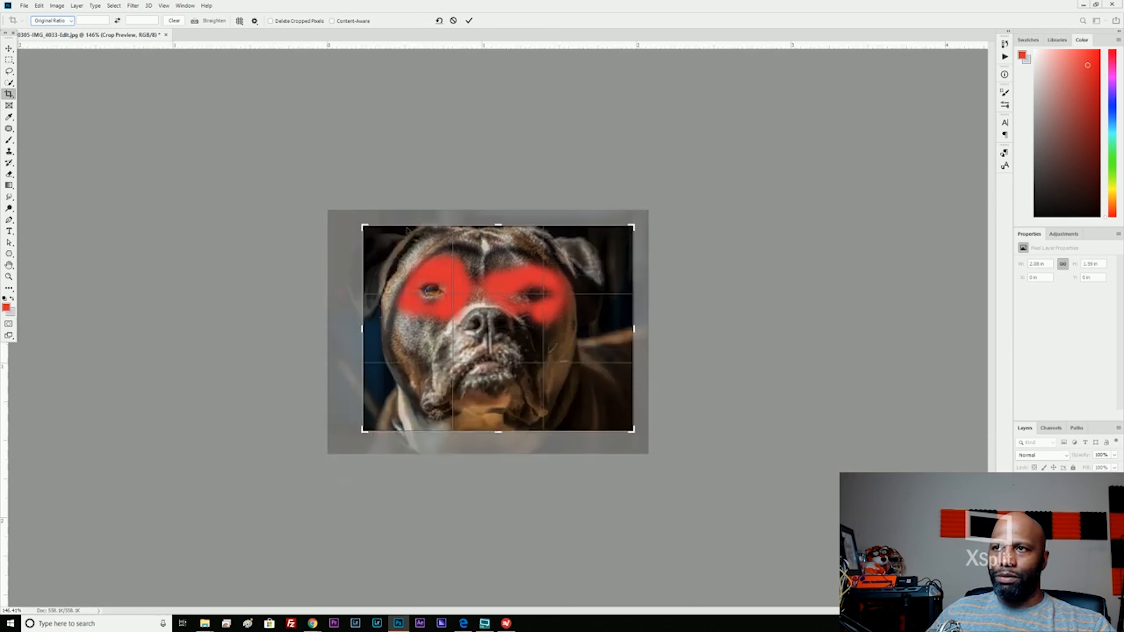
click(453, 20)
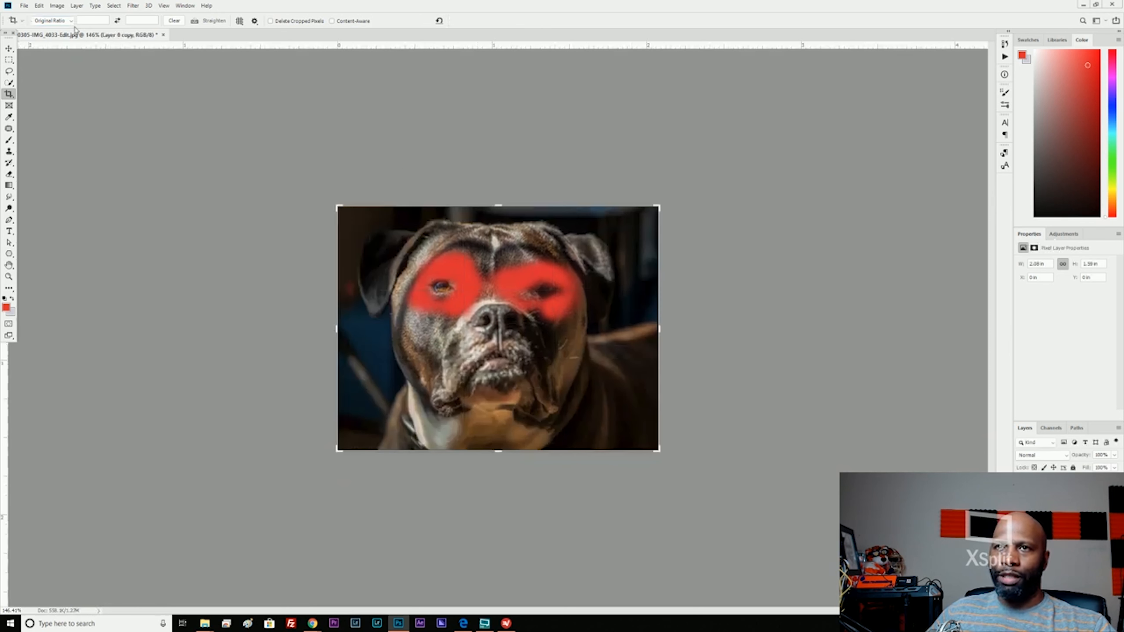
Step: Try a Ratio crop swapped to landscape 5:4, resizing the frame around the dog's head
click(62, 22)
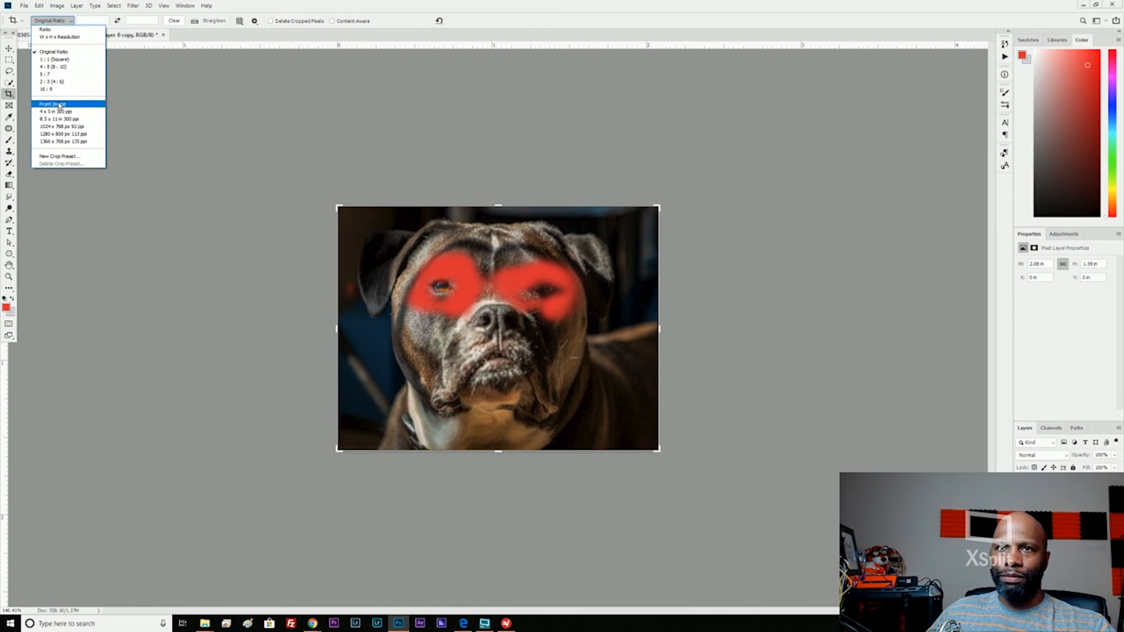
click(71, 30)
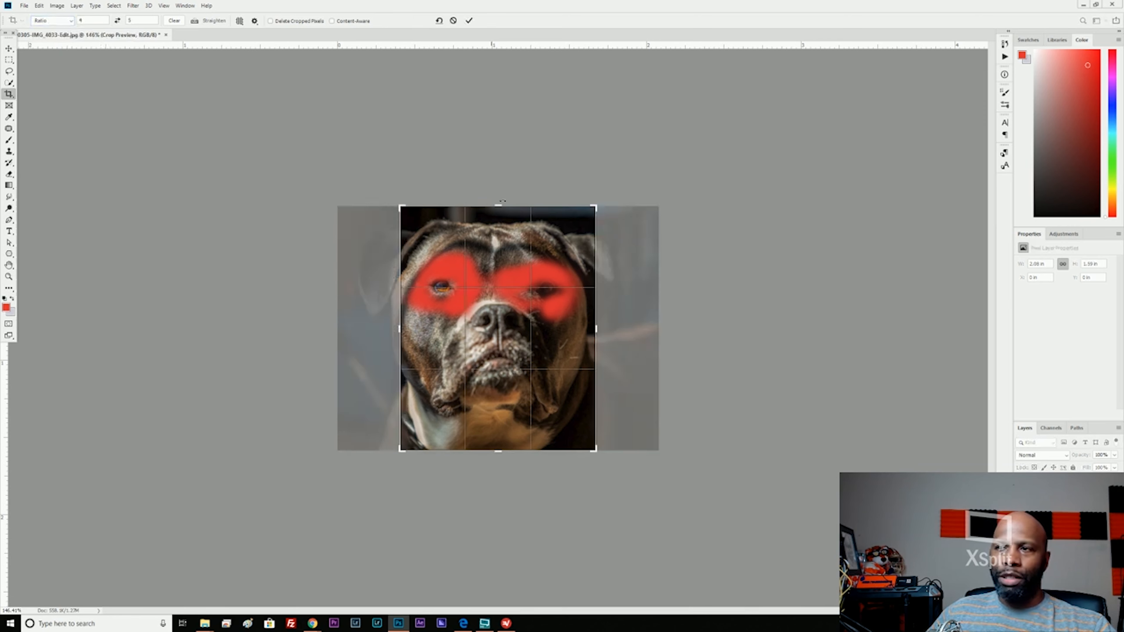
key(x)
drag(346, 207, 377, 214)
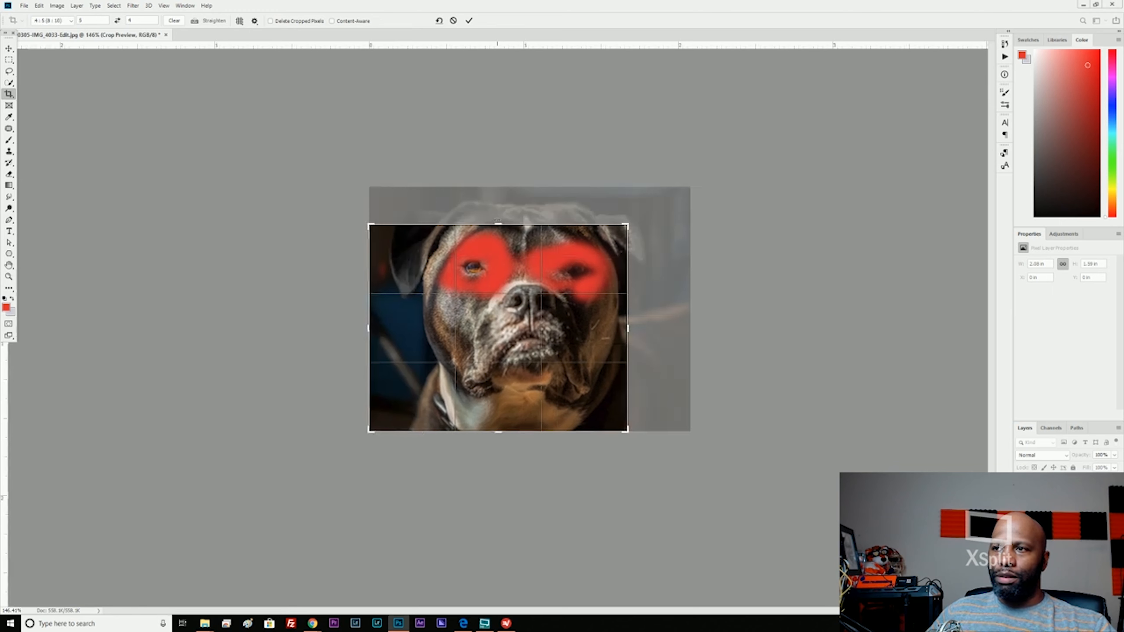
drag(498, 220, 498, 217)
Step: Clear both crop ratio values so the frame can be resized freely
drag(92, 21, 67, 27)
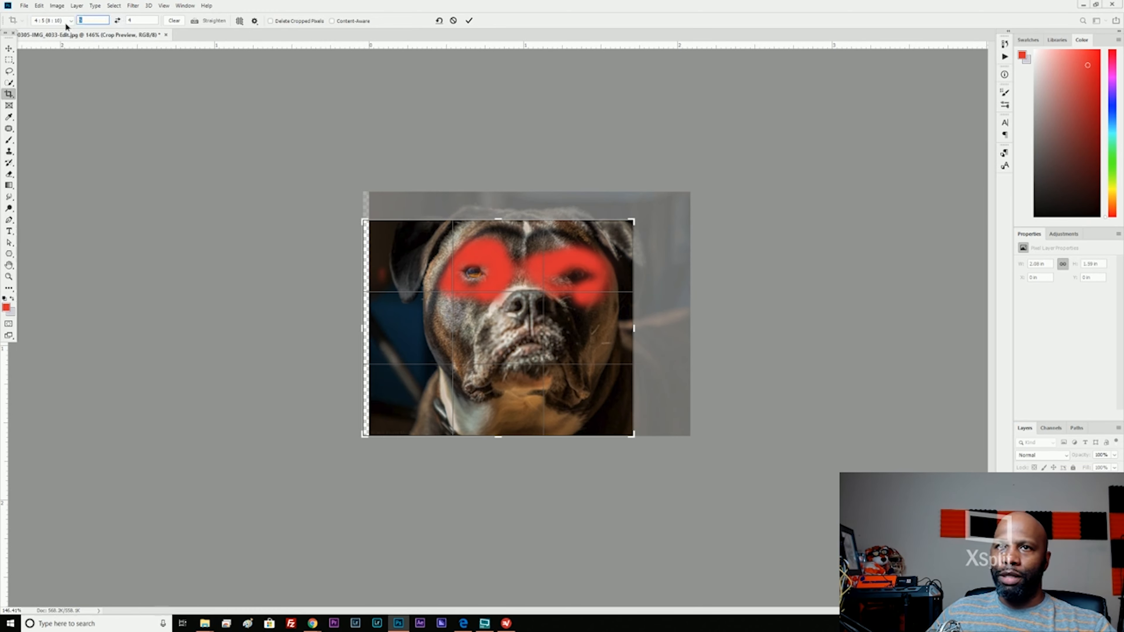
key(BackSpace)
key(Tab)
key(BackSpace)
key(Return)
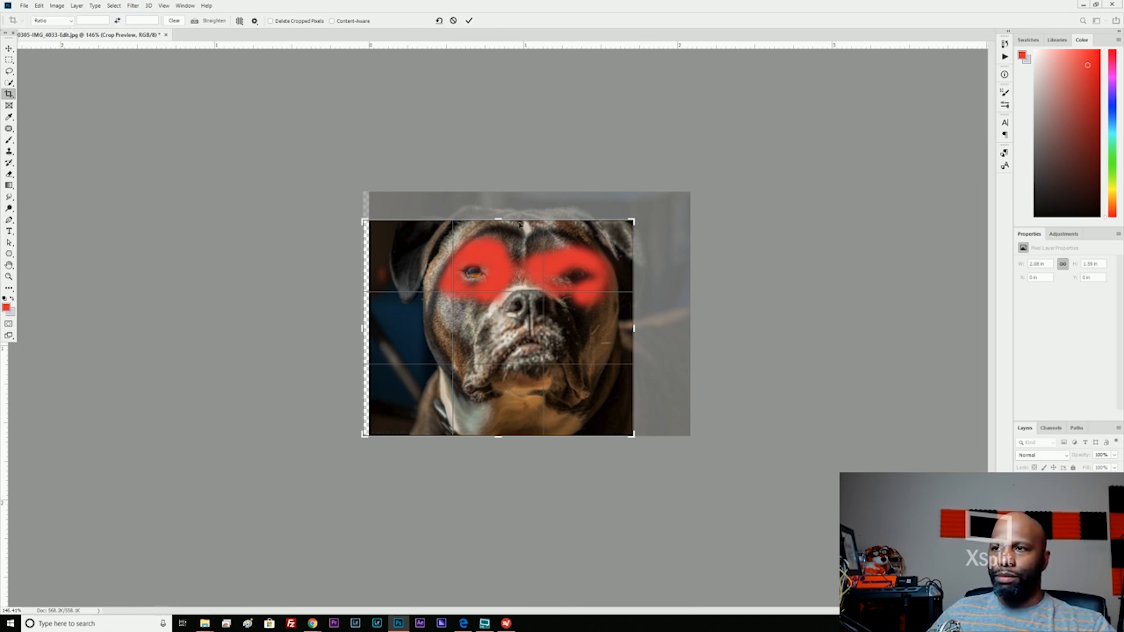
Step: Crop to a frame about 3 in wide that trims the photo's left edge and adds empty transparent canvas beyond its right edge
drag(508, 223, 508, 197)
drag(636, 328, 714, 321)
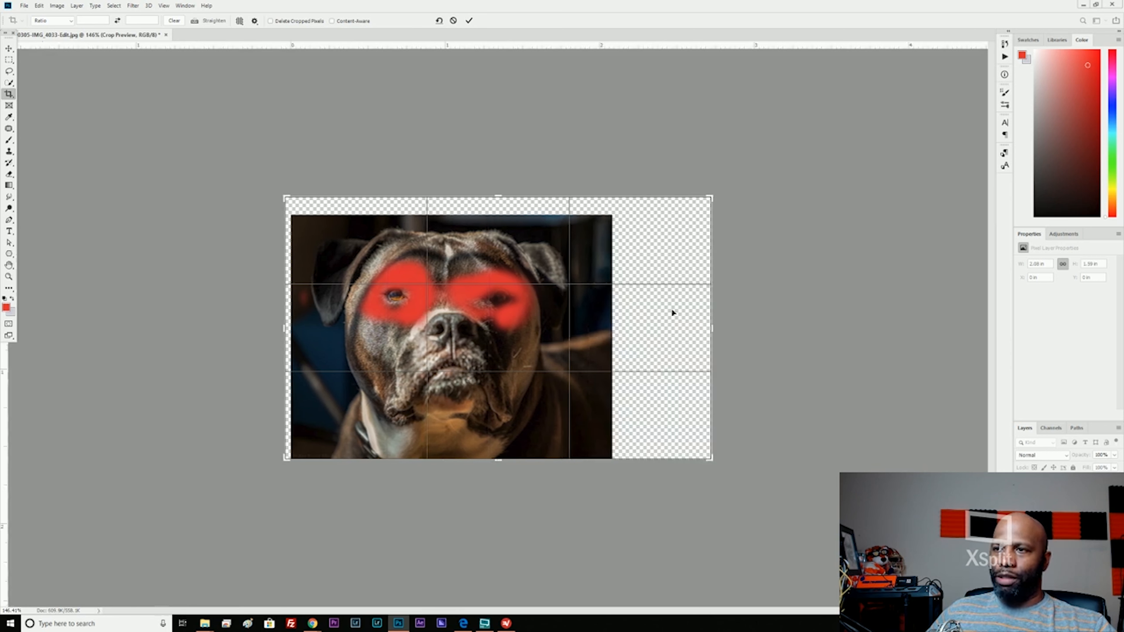
drag(285, 328, 296, 327)
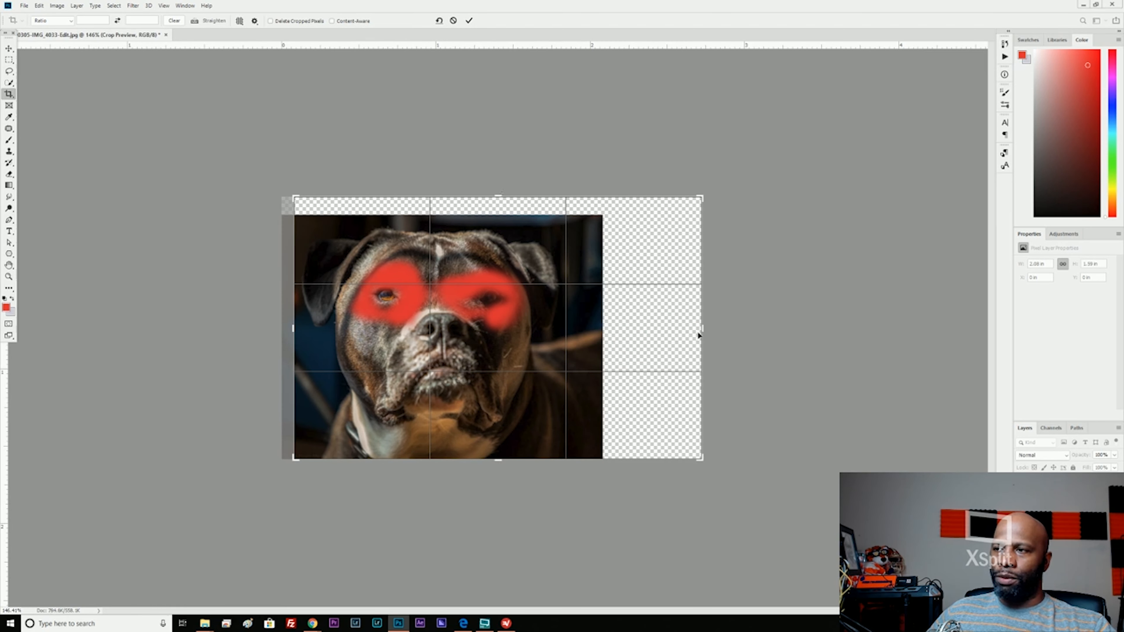
drag(705, 328, 729, 328)
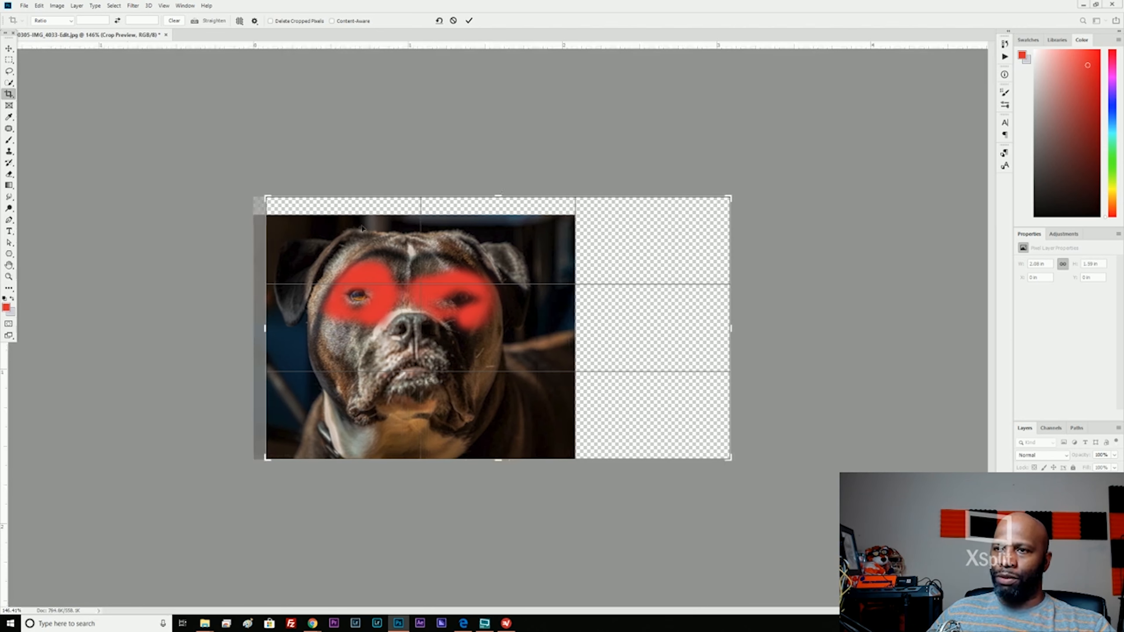
drag(501, 197, 501, 206)
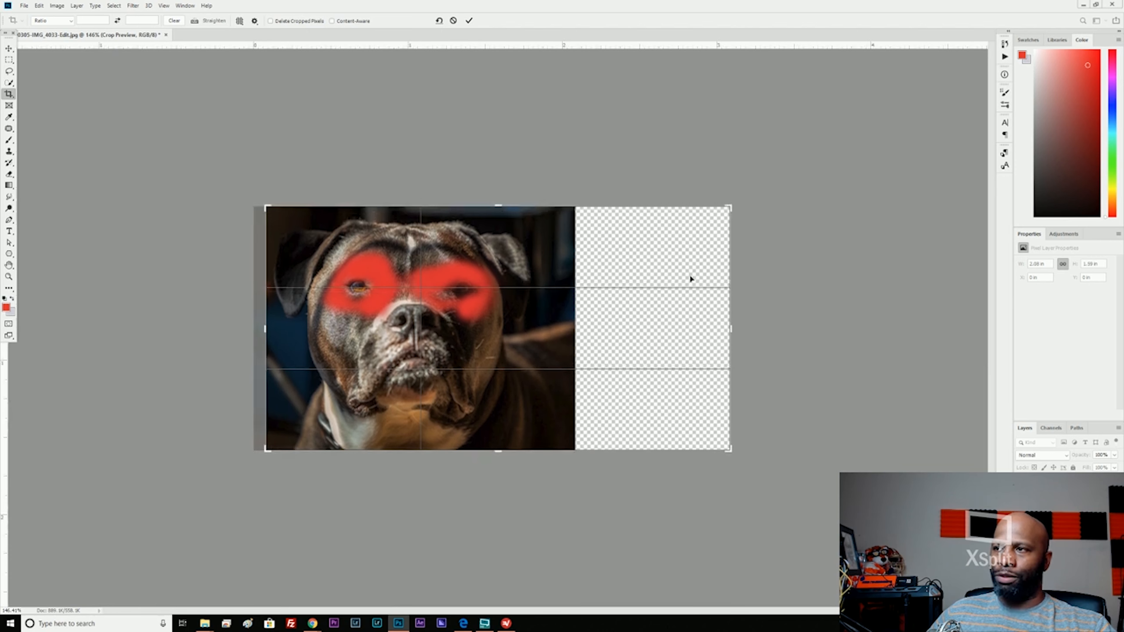
click(467, 22)
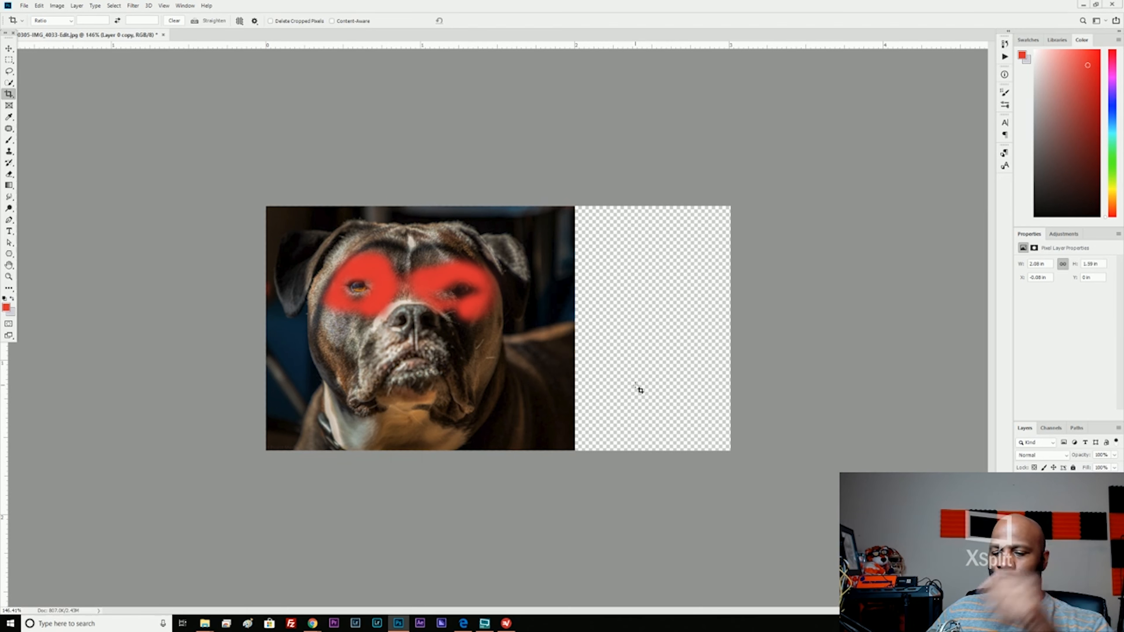
Step: Reset the foreground and background colours to default black and white, and switch to full-screen mode with the menu bar
key(g)
key(d)
key(f)
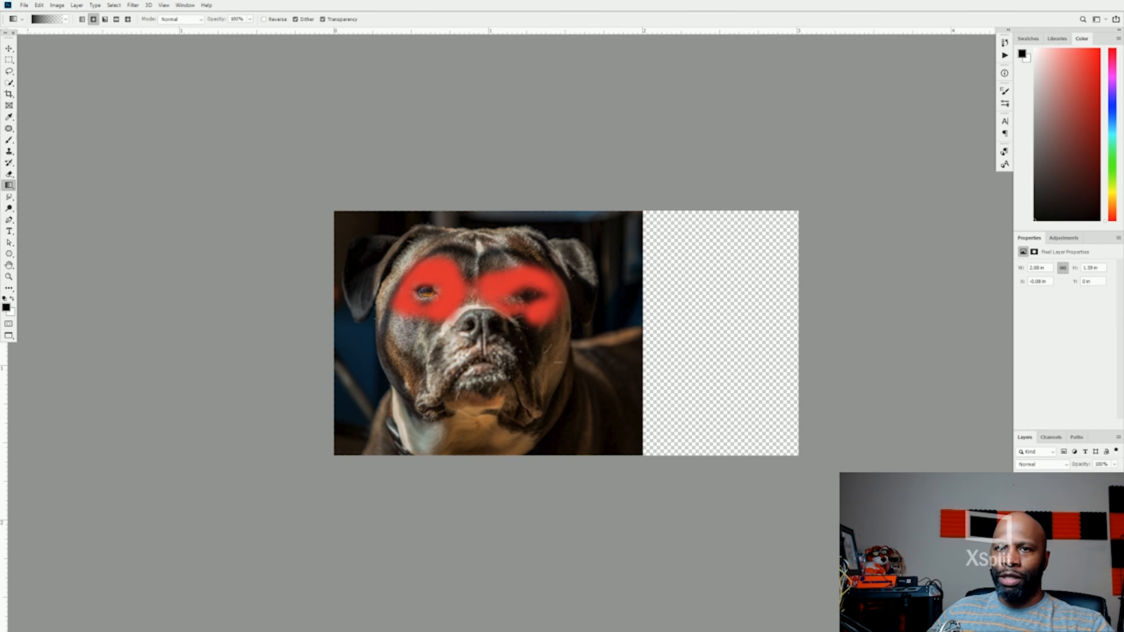
Step: Add the text HELLO on the transparent area in black 36 pt Bebas Neue, and move it up and left to fit inside the canvas
click(9, 231)
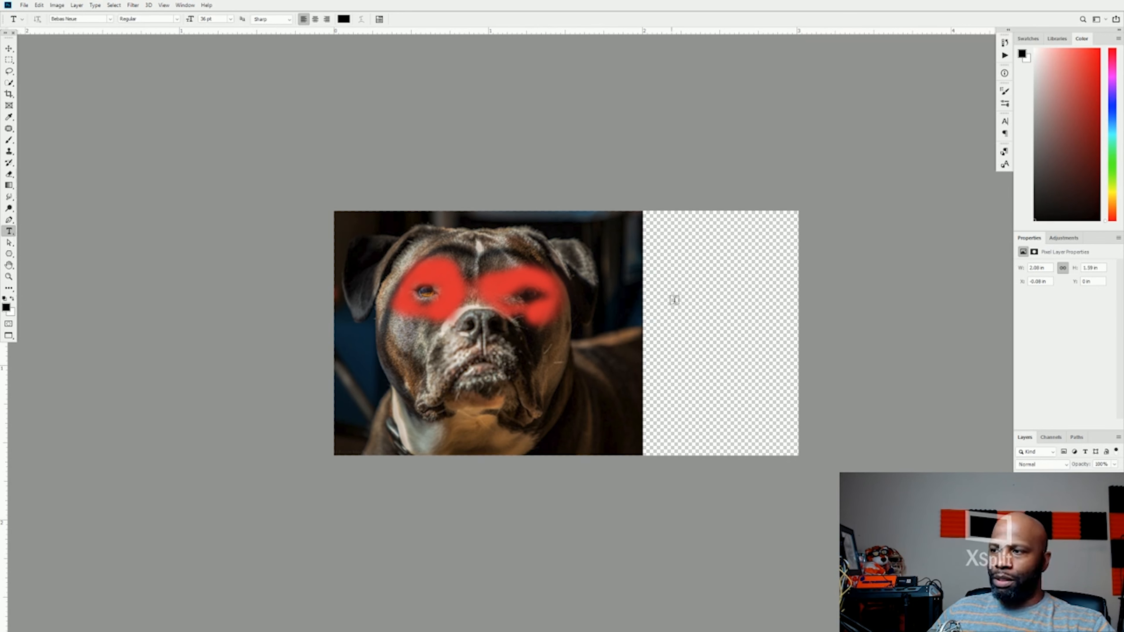
click(661, 302)
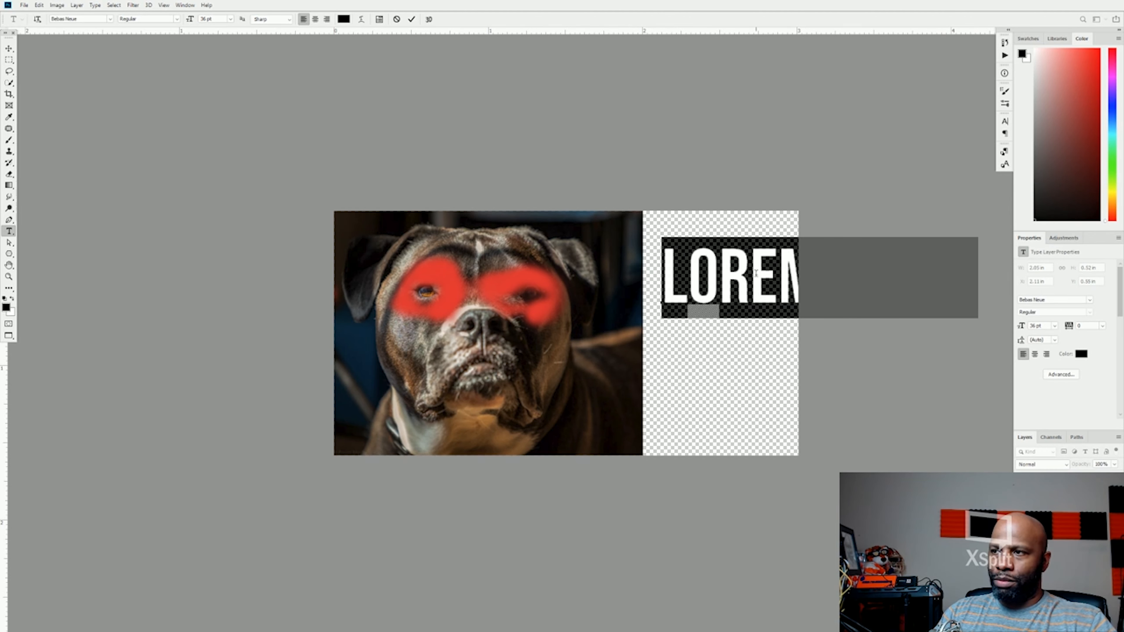
text(HELLO)
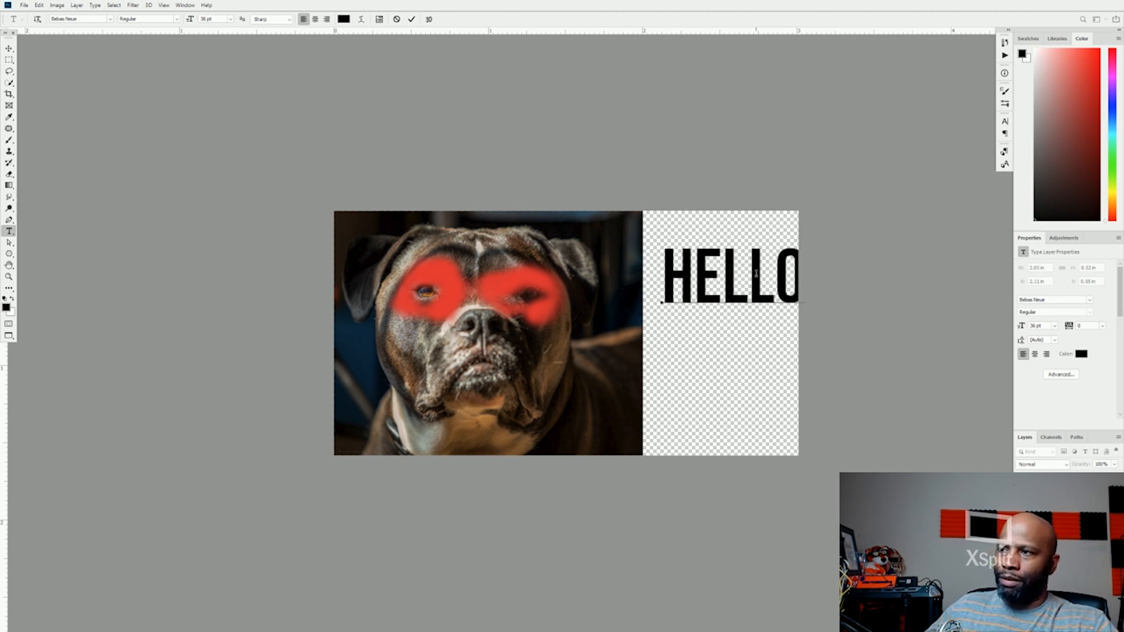
click(412, 20)
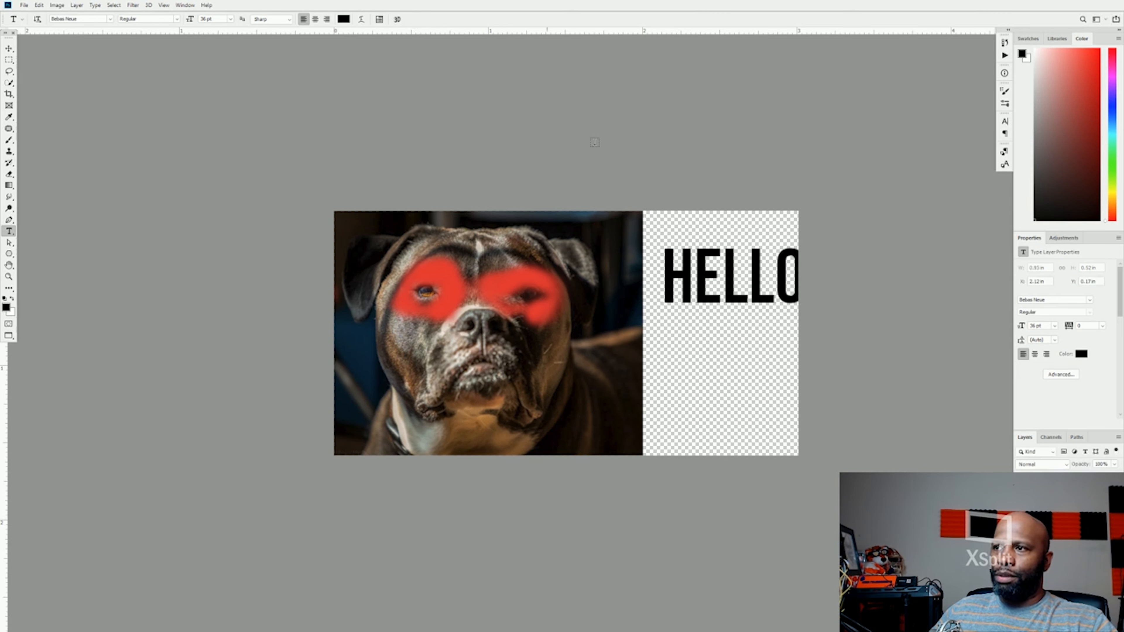
click(8, 49)
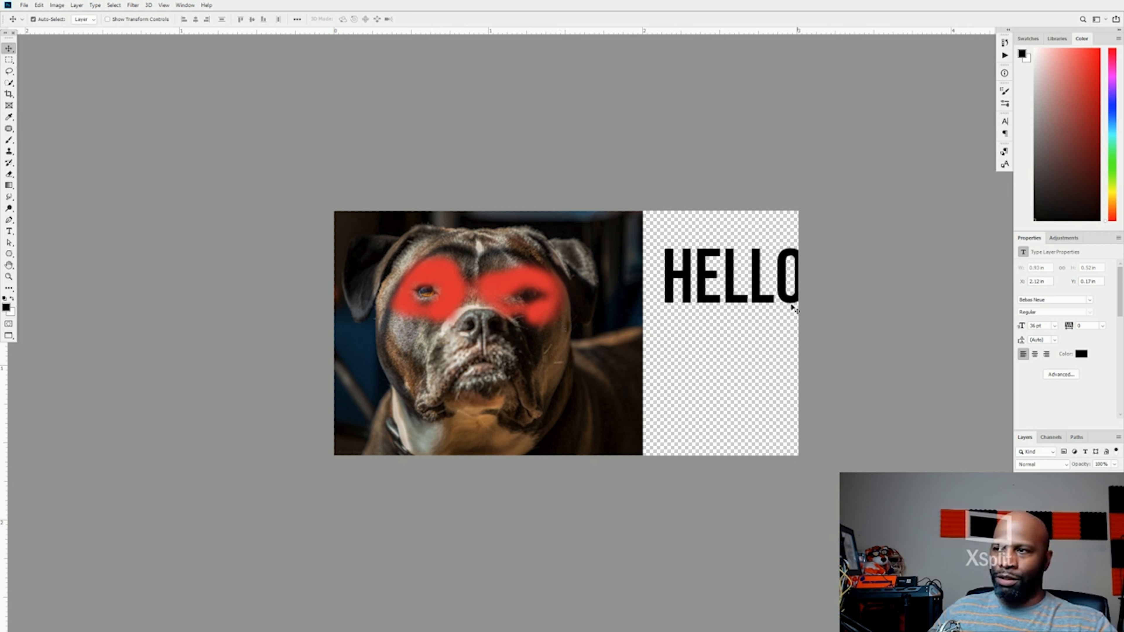
mouse_move(775, 272)
mouse_down()
mouse_move(734, 273)
mouse_move(786, 269)
mouse_move(812, 235)
mouse_move(763, 251)
mouse_move(742, 297)
mouse_move(585, 353)
mouse_move(416, 241)
mouse_move(693, 337)
mouse_move(747, 243)
mouse_move(725, 259)
mouse_move(758, 262)
mouse_up()
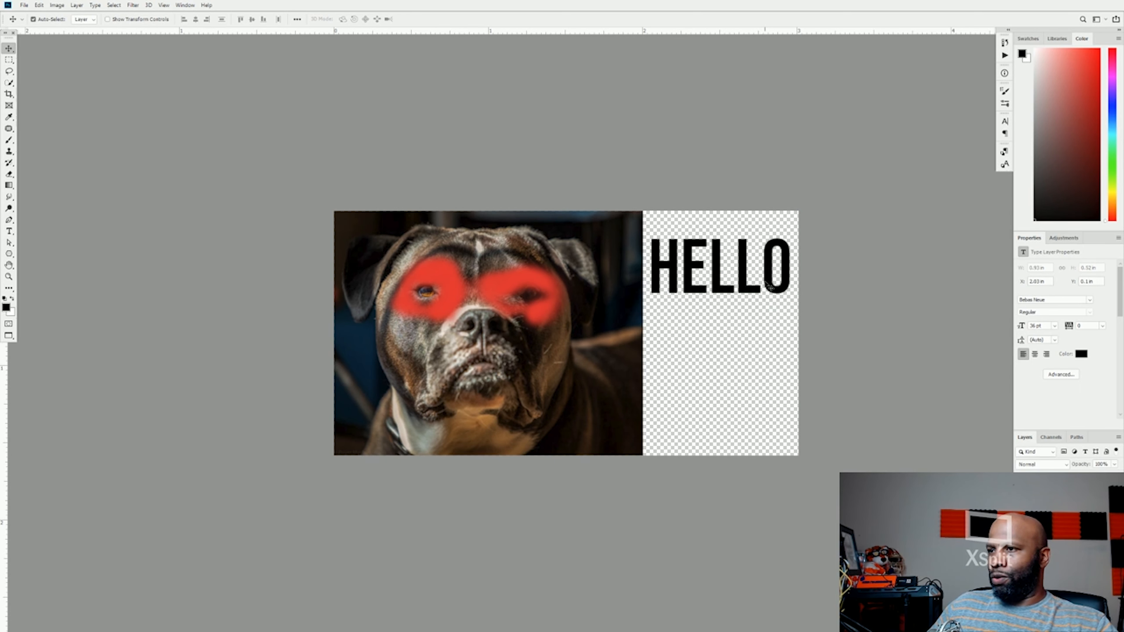
Step: Change the HELLO text colour to a bright green with hue 128, keeping the Bebas Neue font
key(ctrl)
key(ctrl)
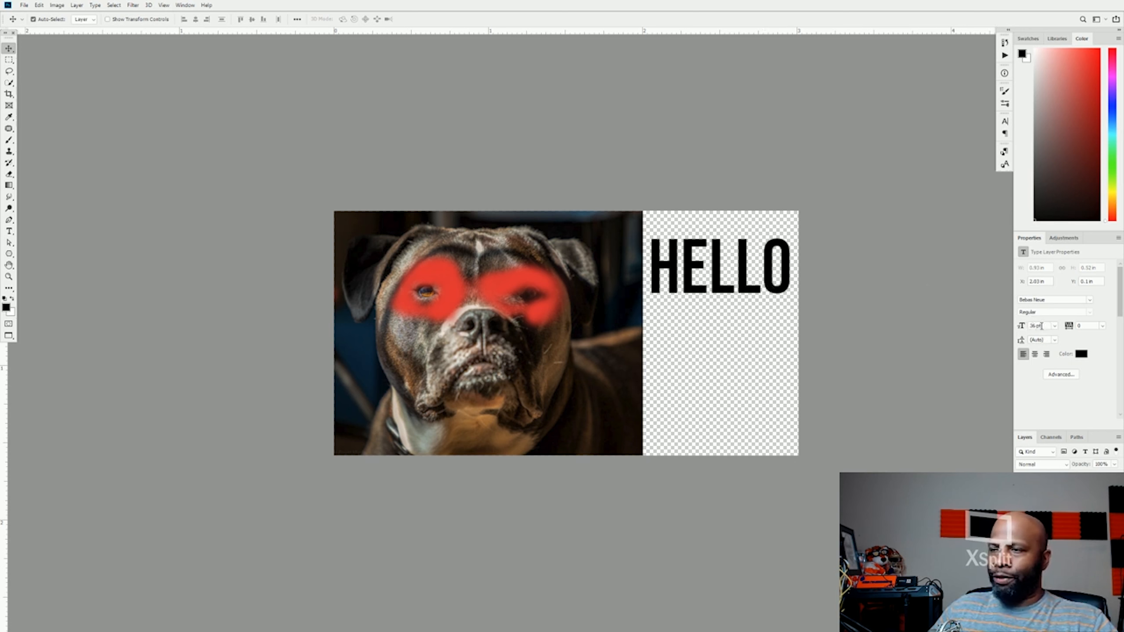
key(ctrl)
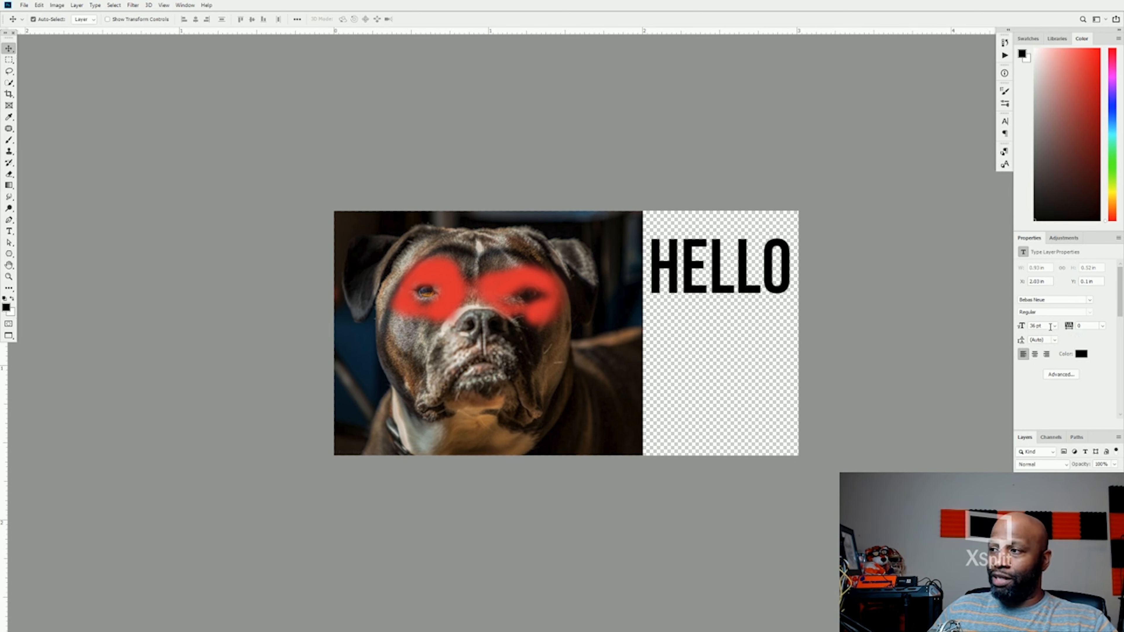
click(1091, 301)
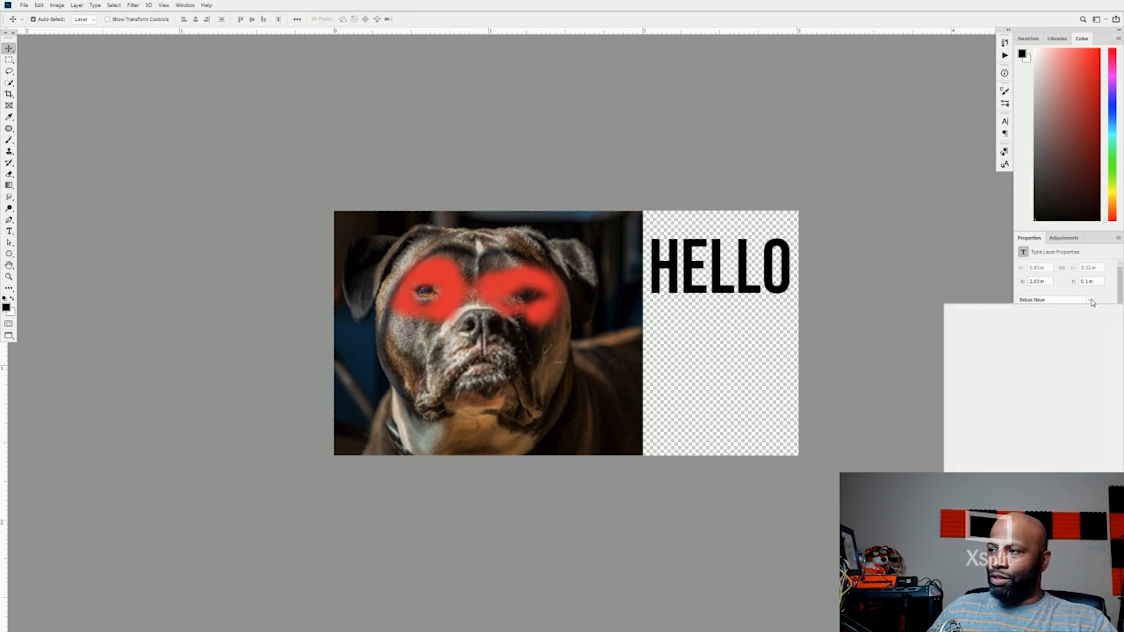
click(1091, 301)
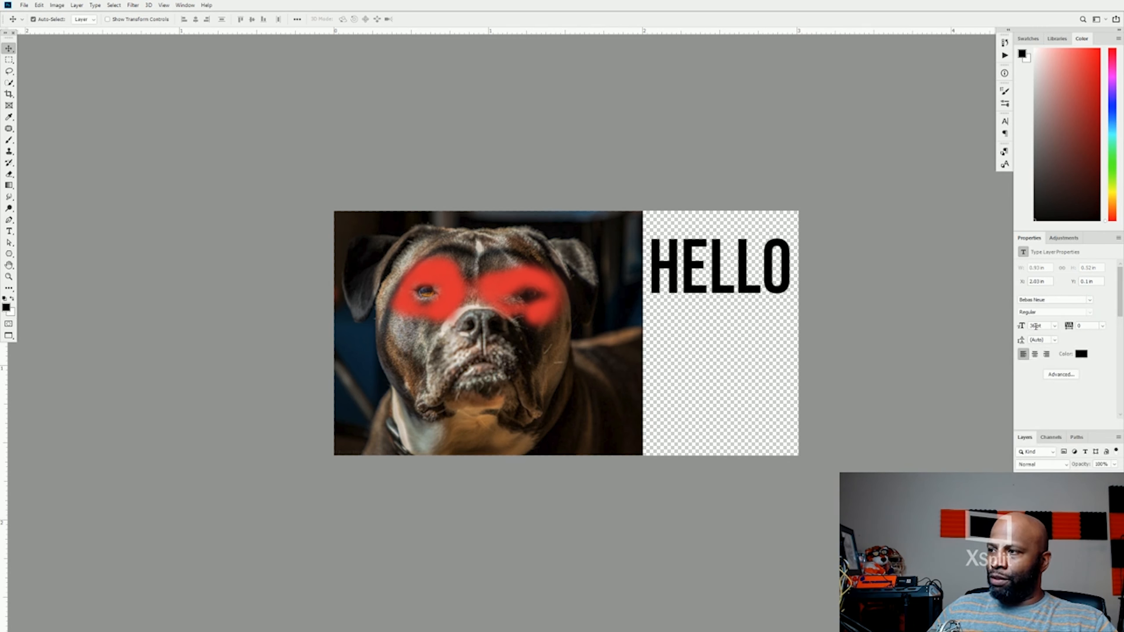
click(1082, 357)
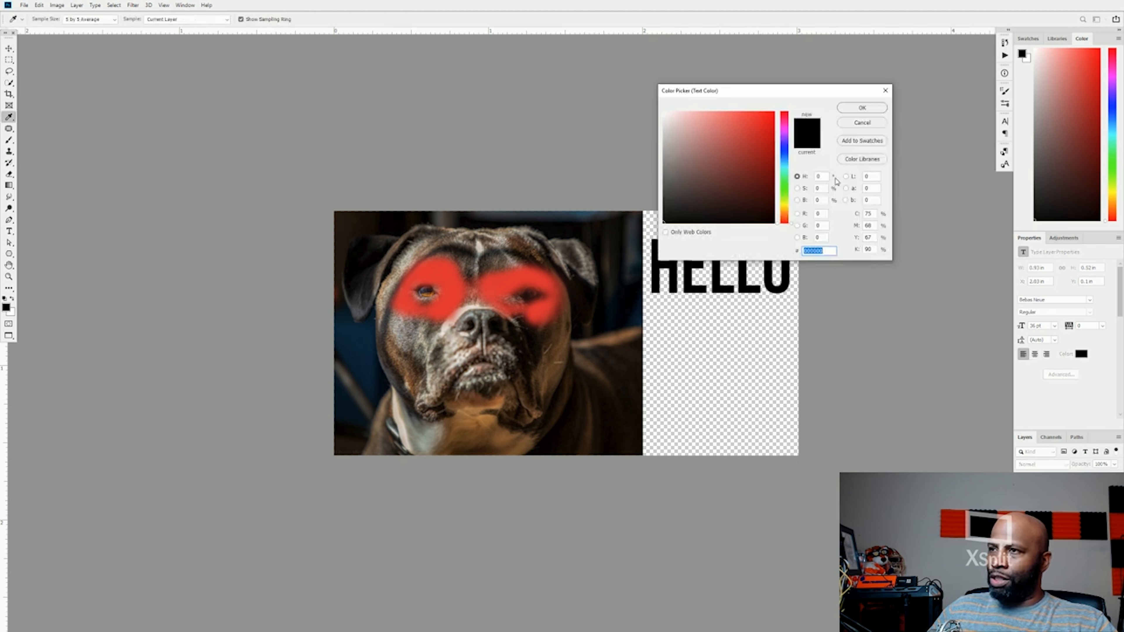
click(785, 183)
click(753, 119)
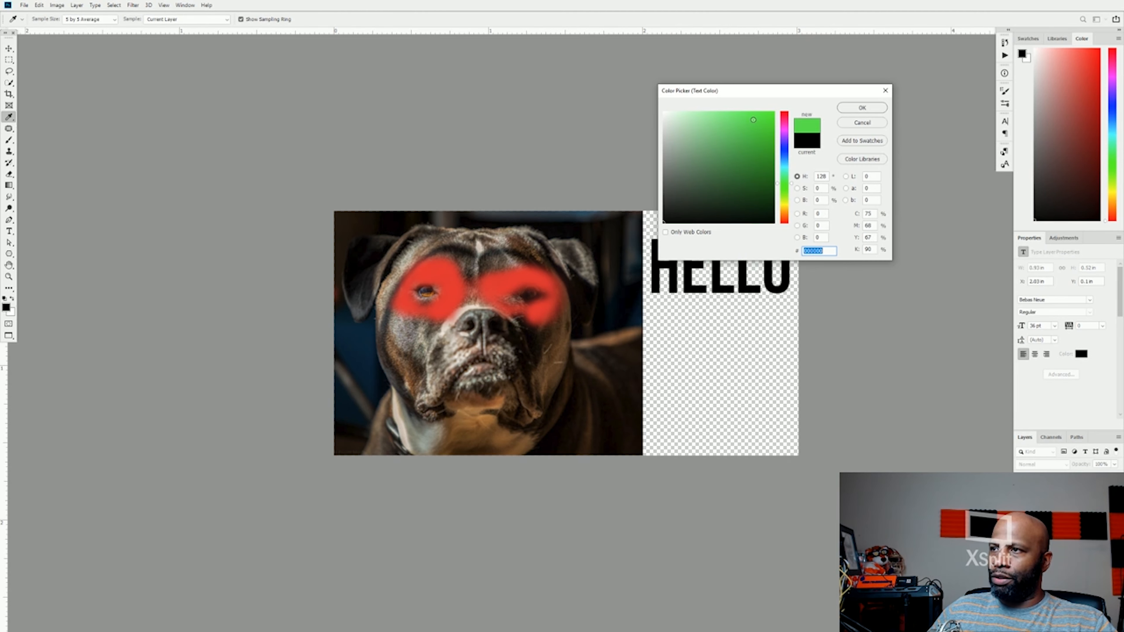
click(863, 108)
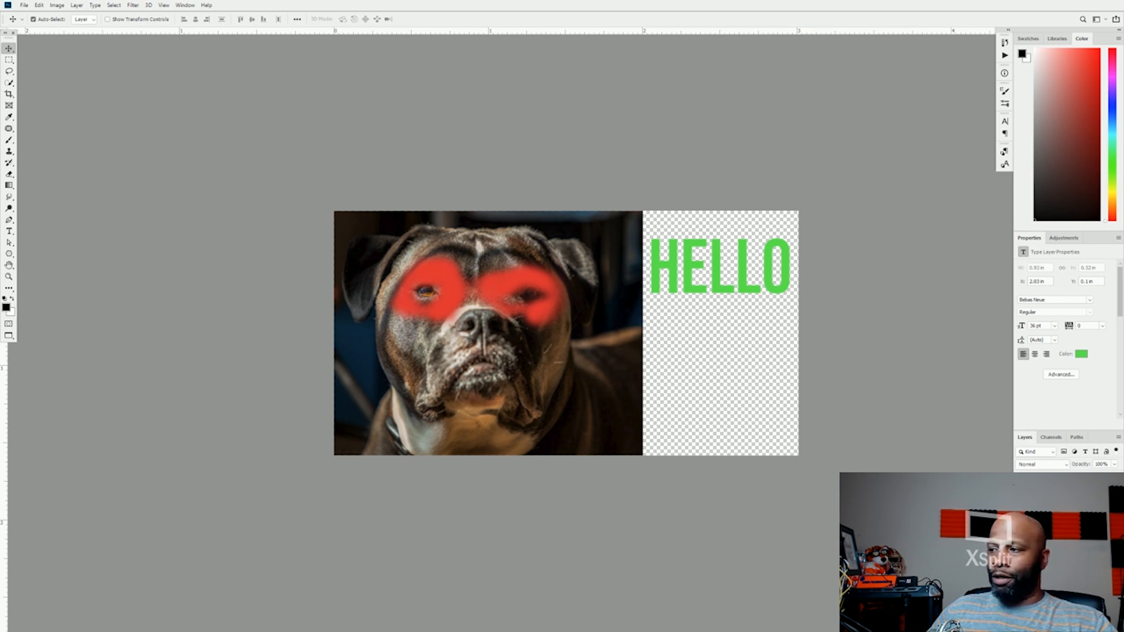
Step: Switch to the masked photo layer and back to the text layer, and toggle the HELLO text's visibility off and on
click(1080, 492)
key(ctrl)
key(ctrl)
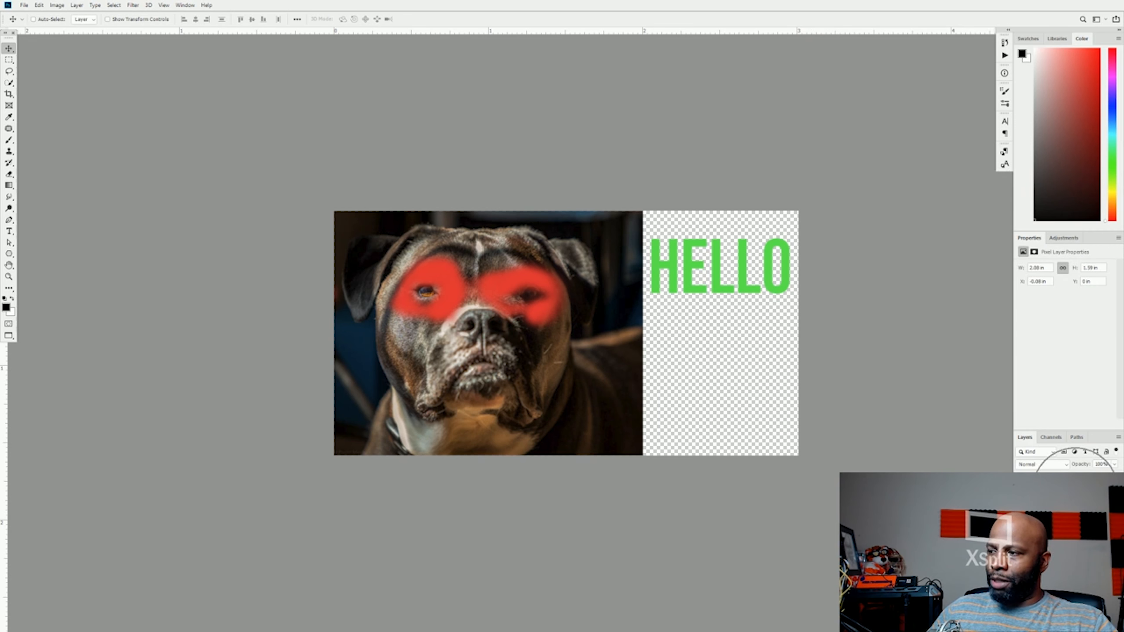
click(1075, 491)
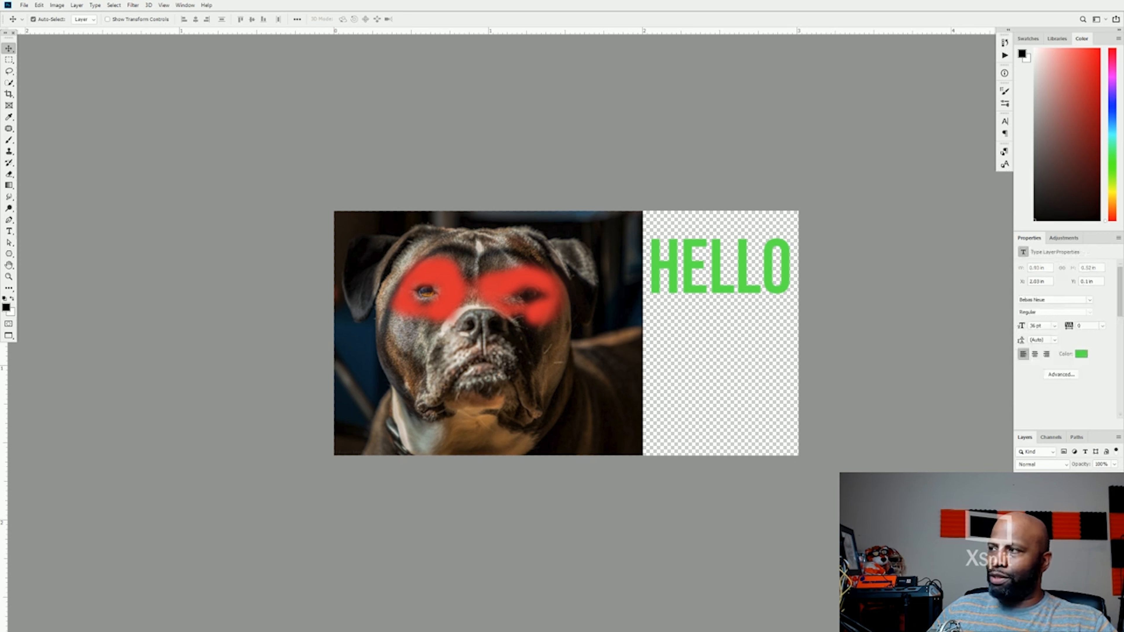
click(1021, 492)
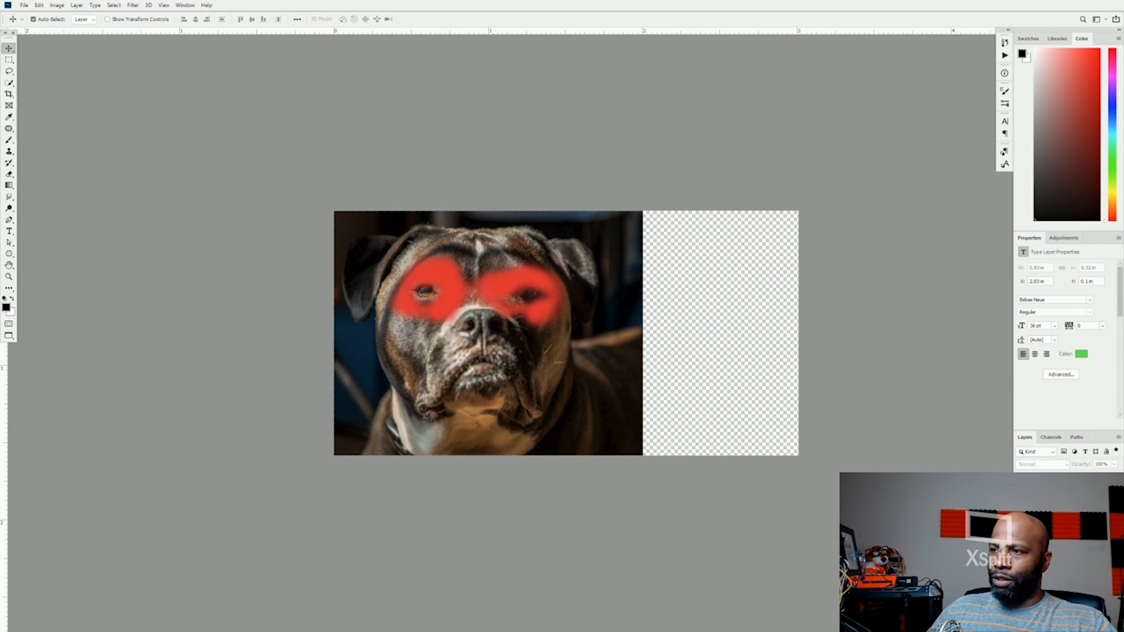
click(1021, 491)
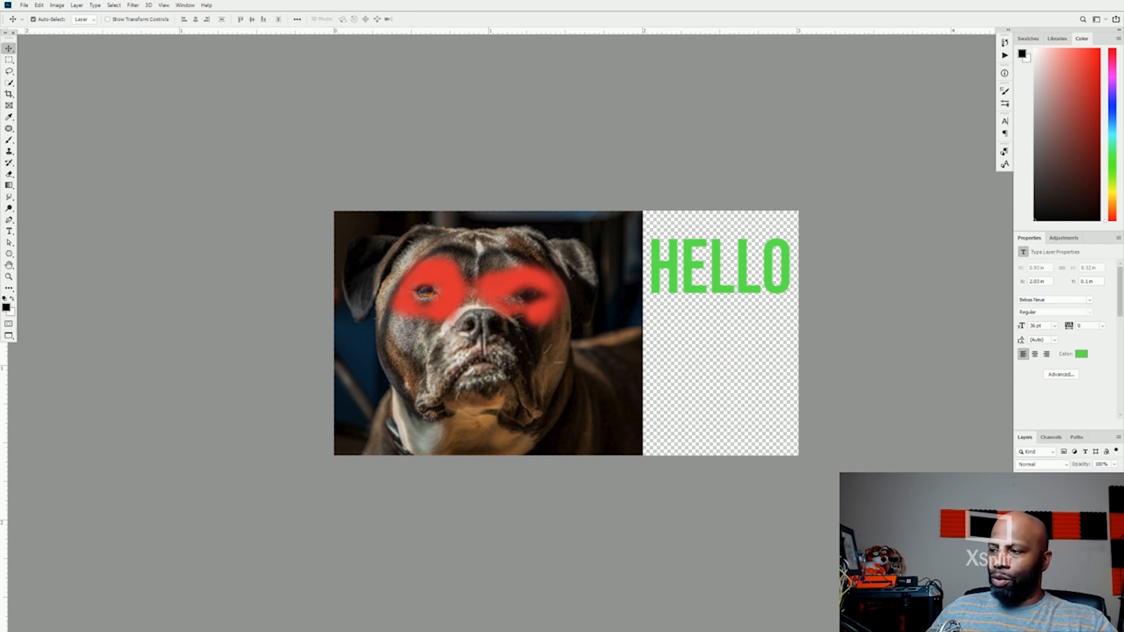
Step: Add a new empty layer and hide the HELLO text layer
click(1094, 627)
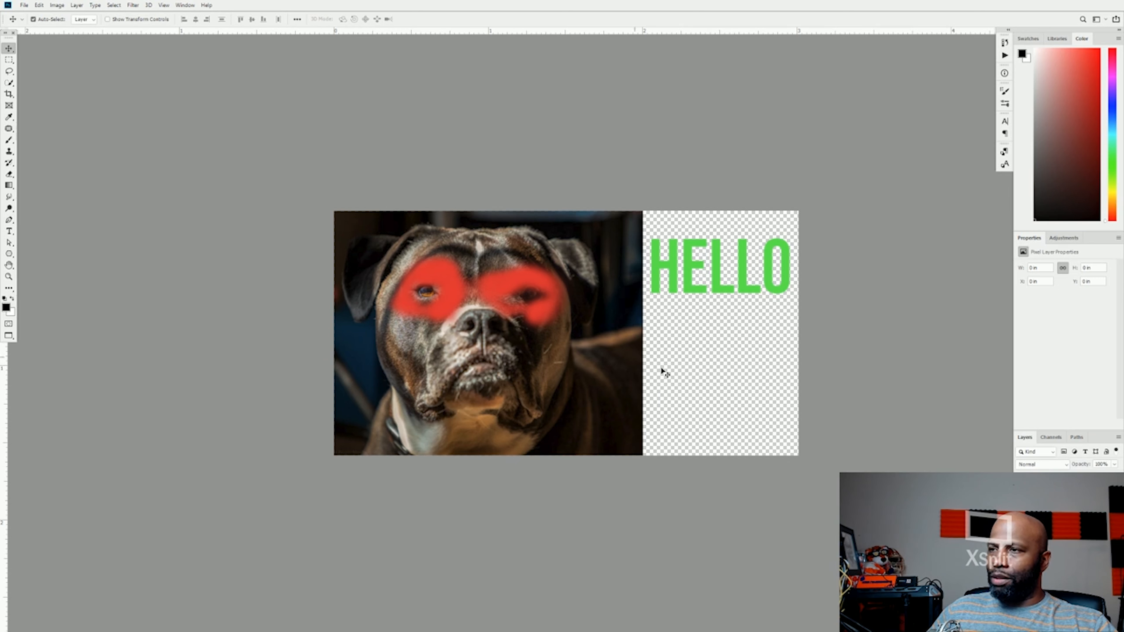
click(1020, 508)
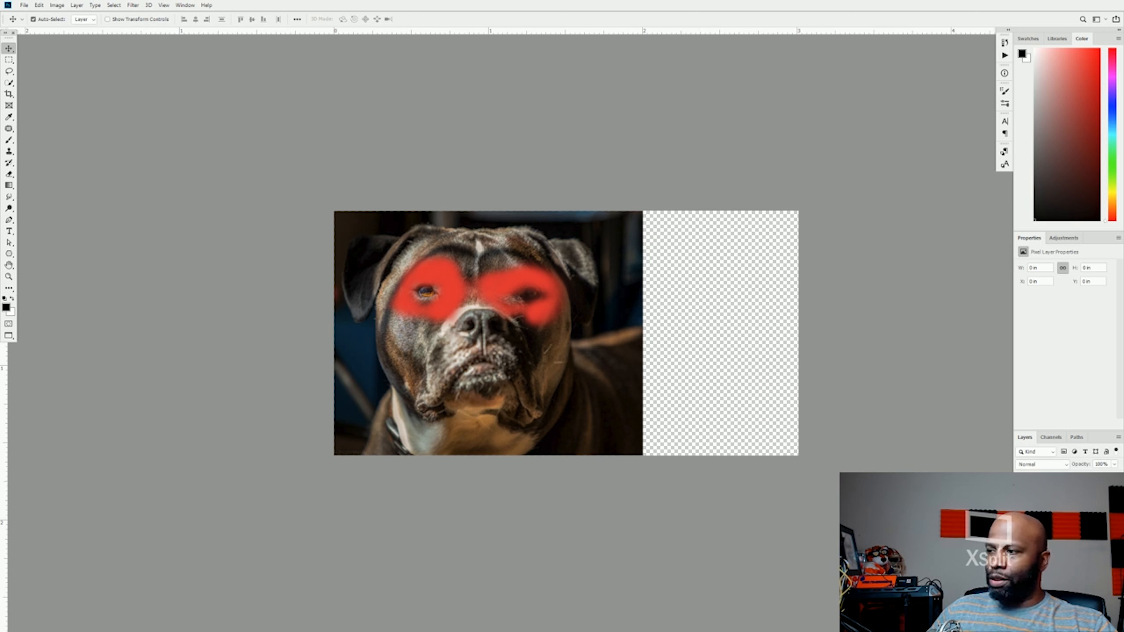
Step: Select the whole transparent area beside the dog photo with the Rectangular Marquee tool
click(11, 63)
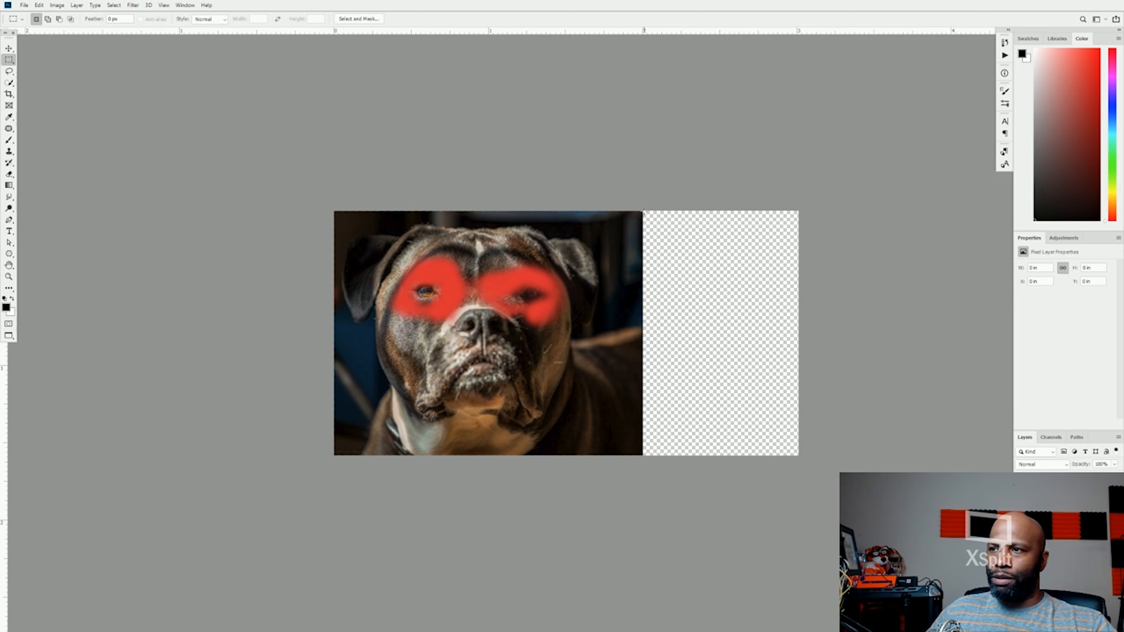
drag(643, 210, 819, 456)
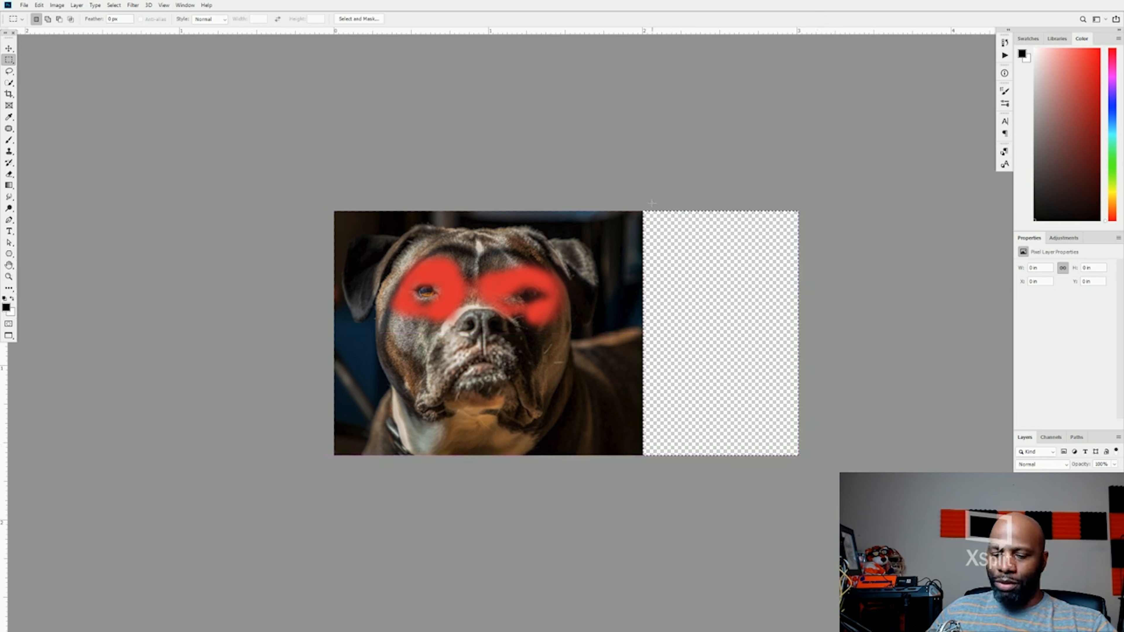
key(alt)
scroll(655, 204, up, 5)
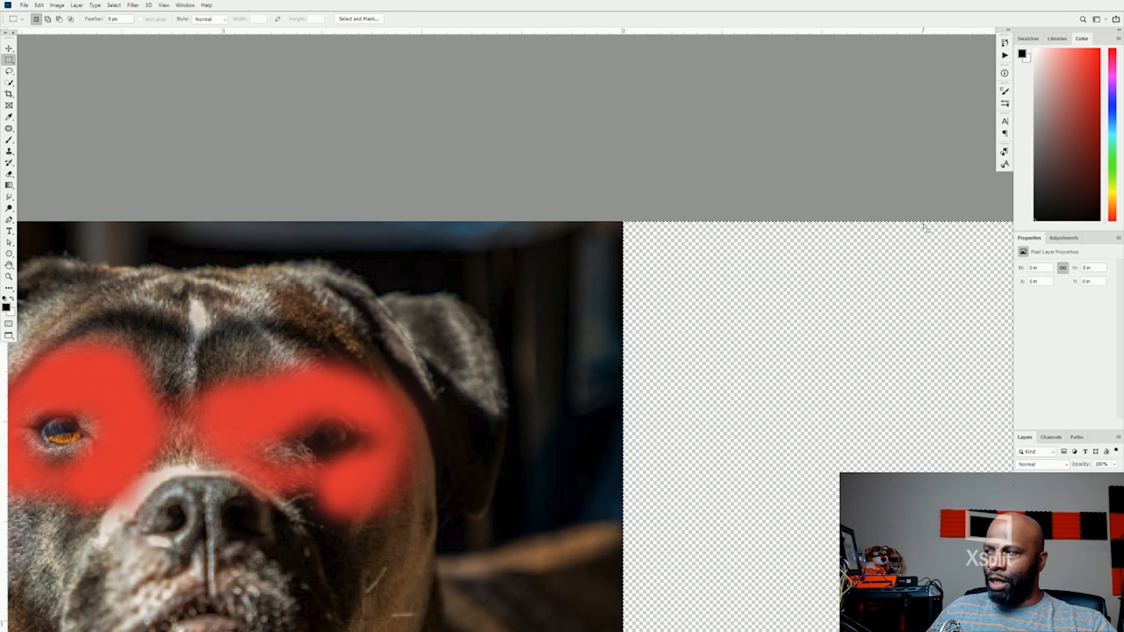
scroll(697, 226, down, 4)
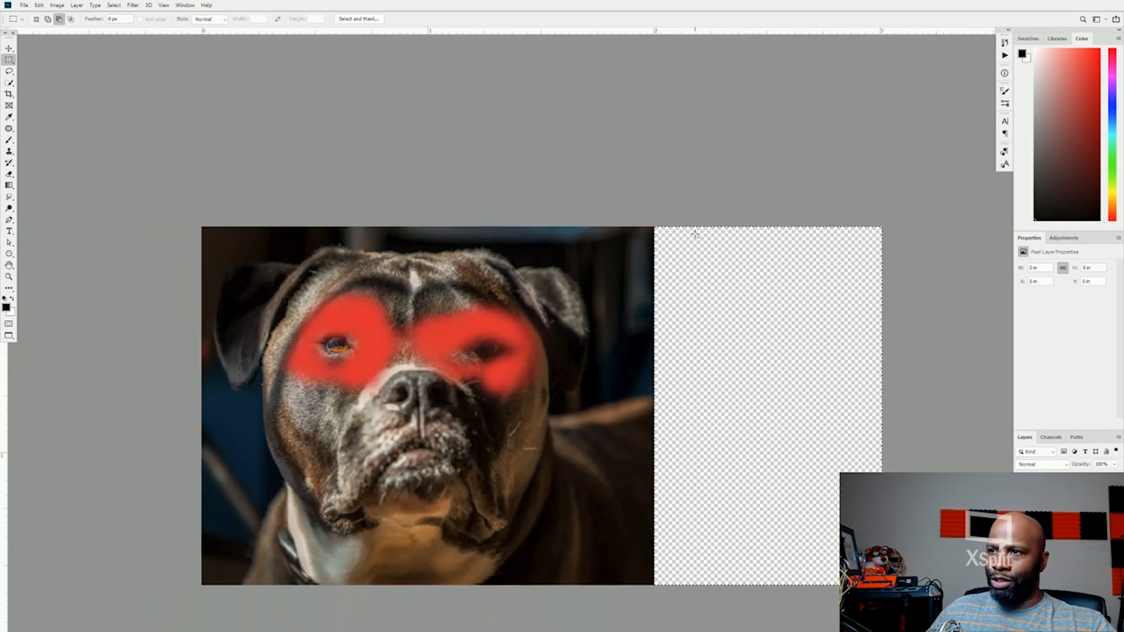
scroll(695, 234, down, 1)
scroll(695, 234, up, 1)
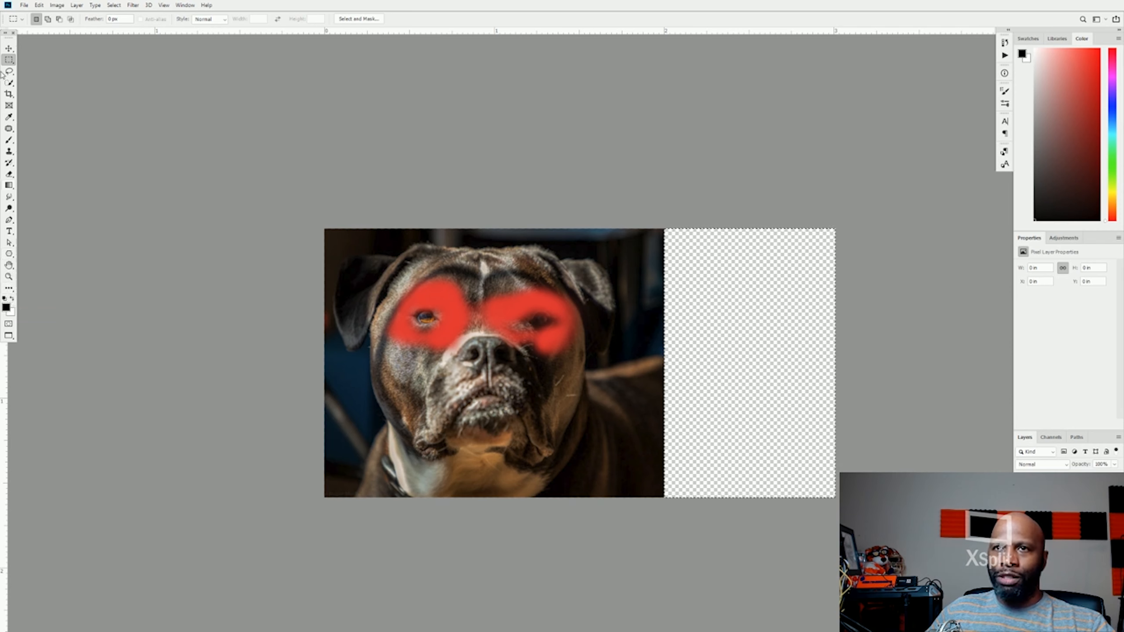
Step: Fill the selected area with dark blue (RGB 41, 75, 153) in Normal mode at 100% opacity
click(41, 6)
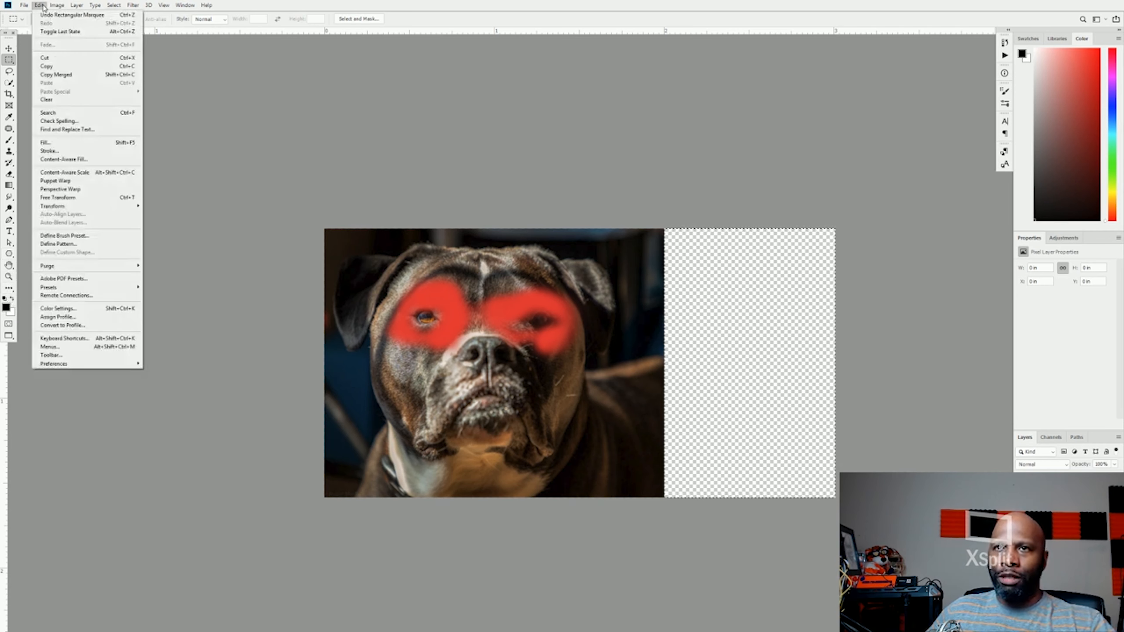
click(64, 142)
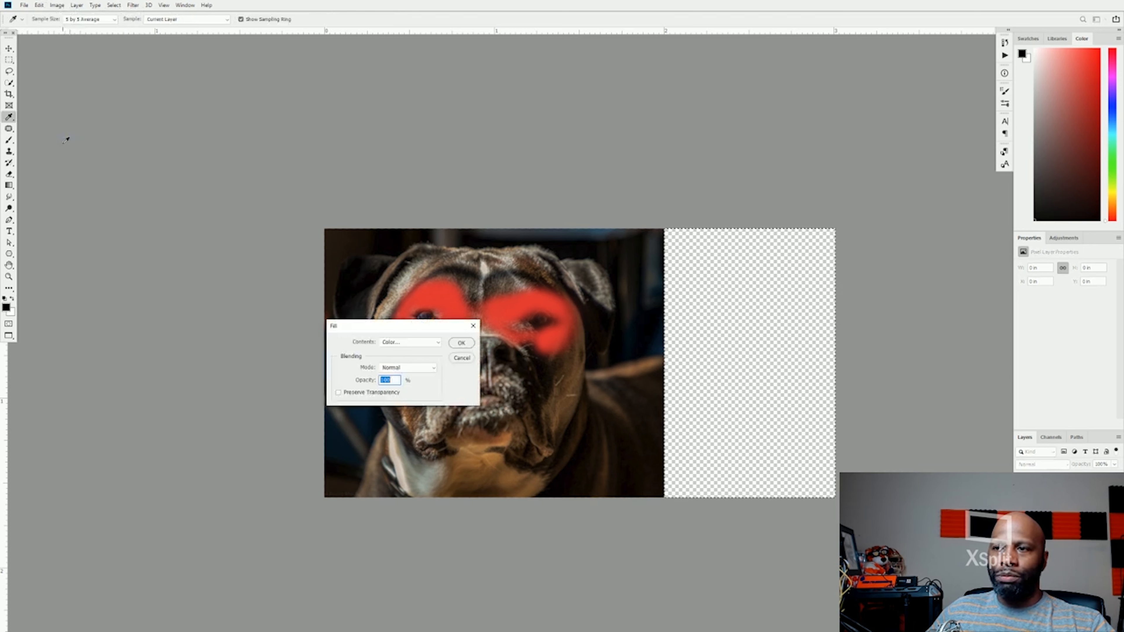
click(414, 343)
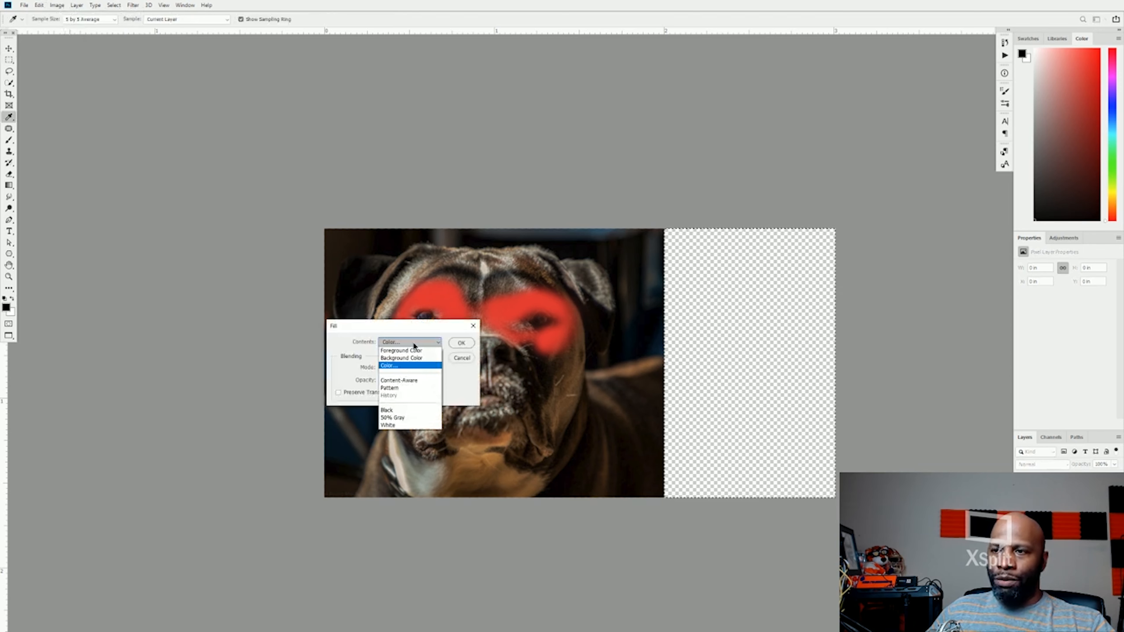
click(392, 365)
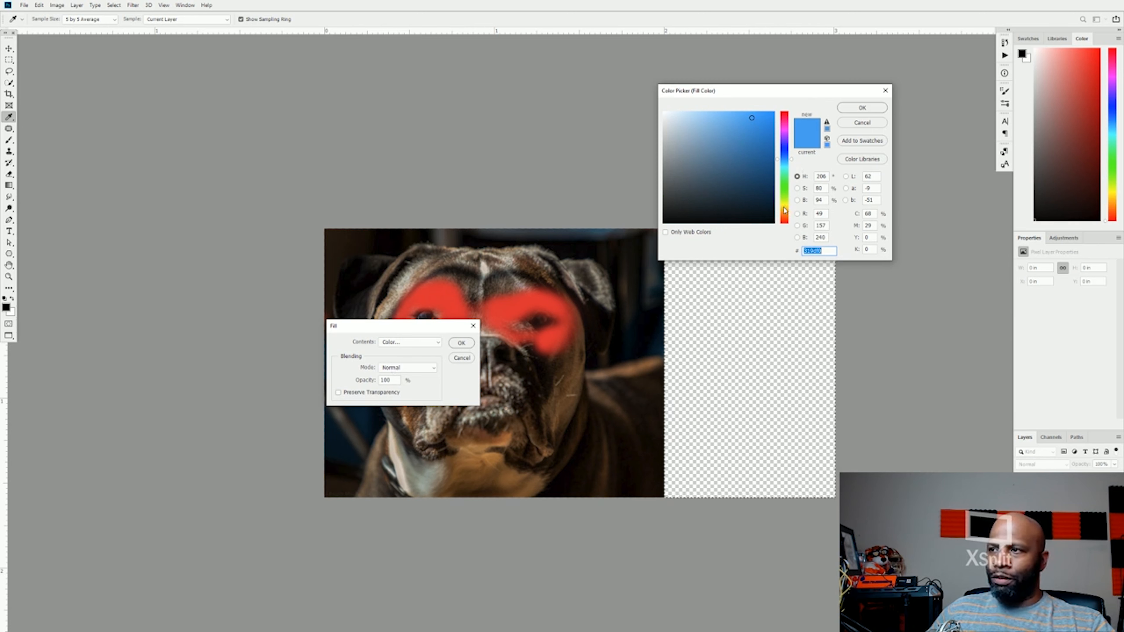
mouse_move(783, 149)
mouse_down()
mouse_move(784, 160)
mouse_move(765, 140)
mouse_move(746, 156)
mouse_up()
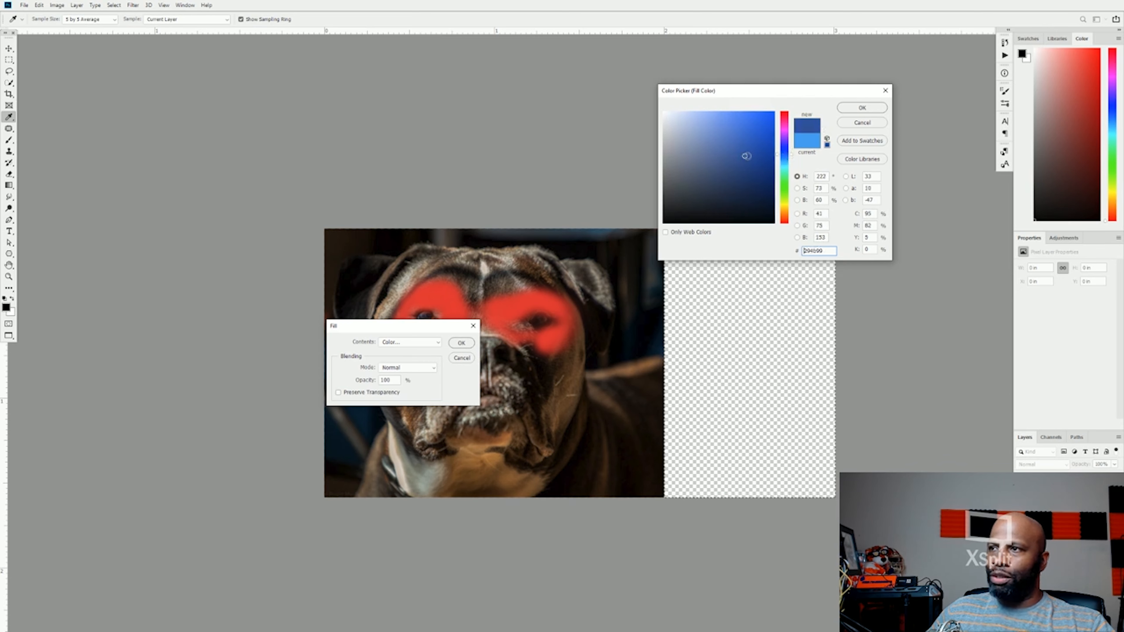
click(872, 108)
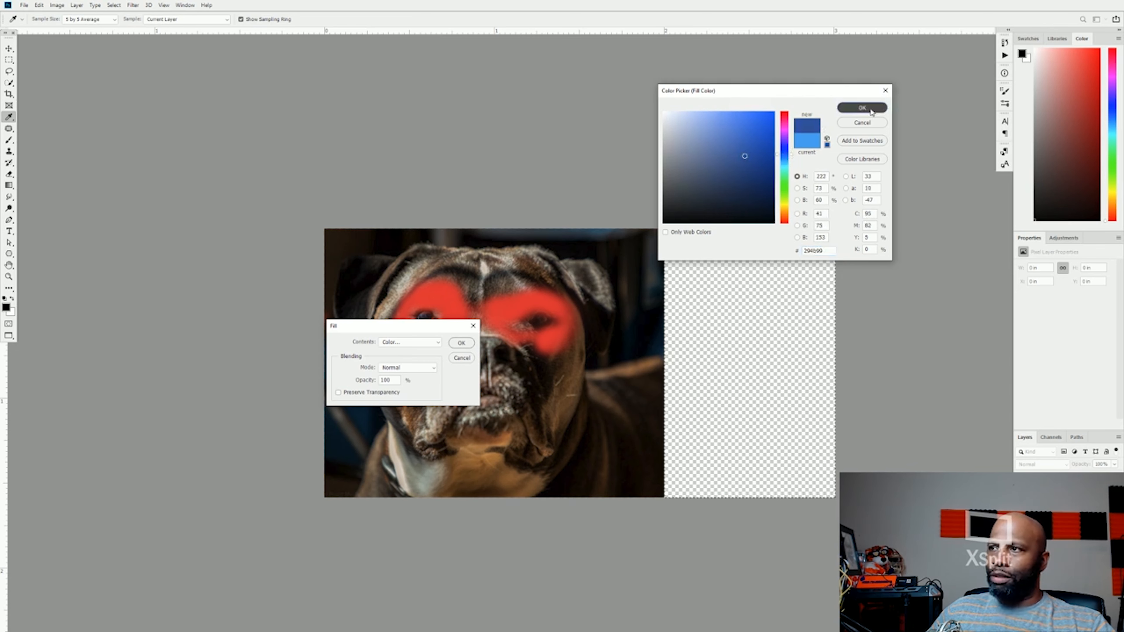
click(461, 343)
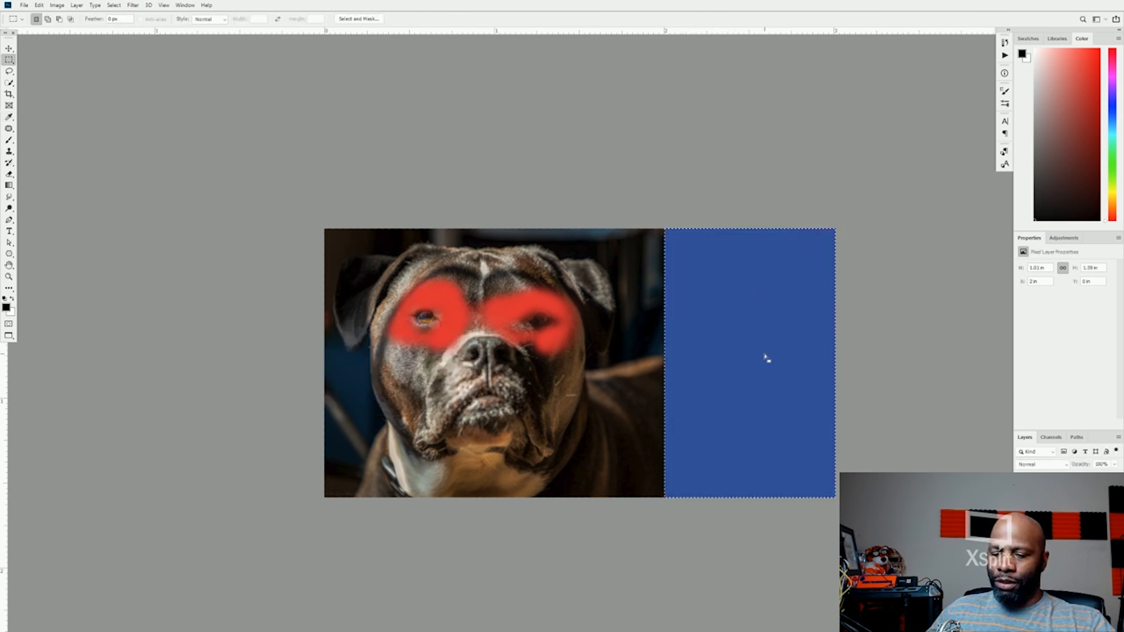
Step: Show the HELLO text above the blue fill layer, try placing the fill above the text, and undo that reordering
key(v)
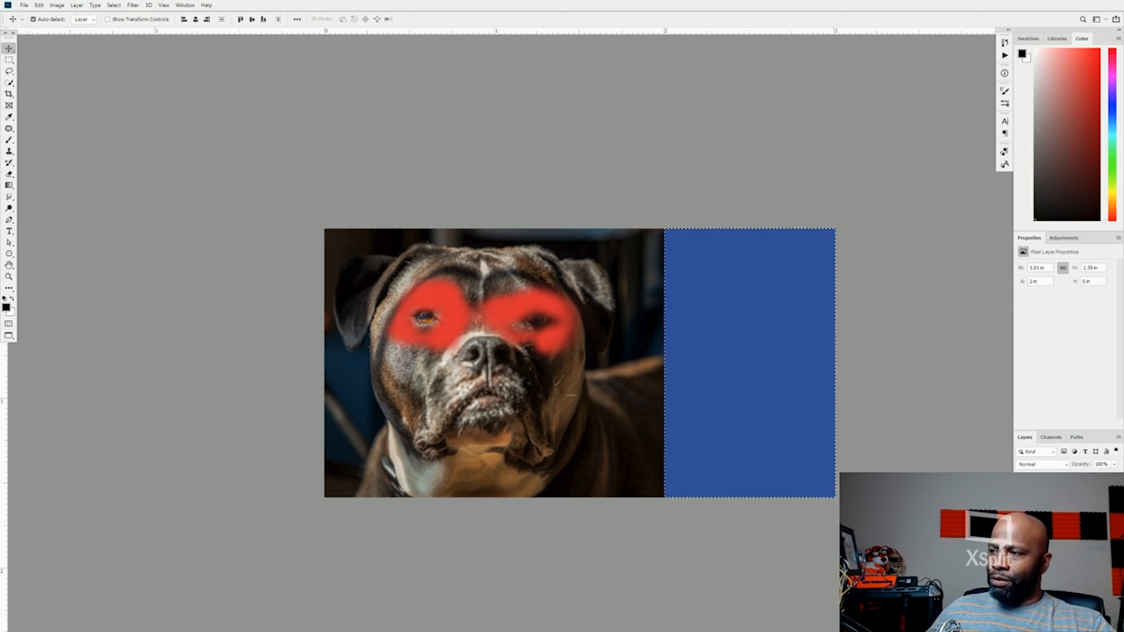
click(1062, 513)
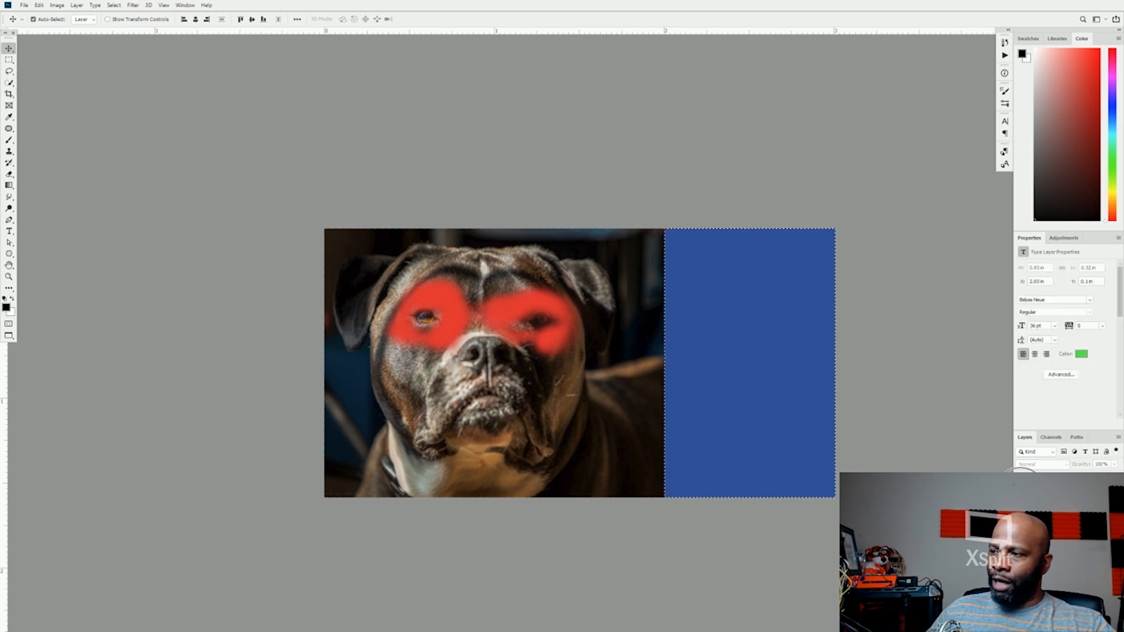
click(1023, 514)
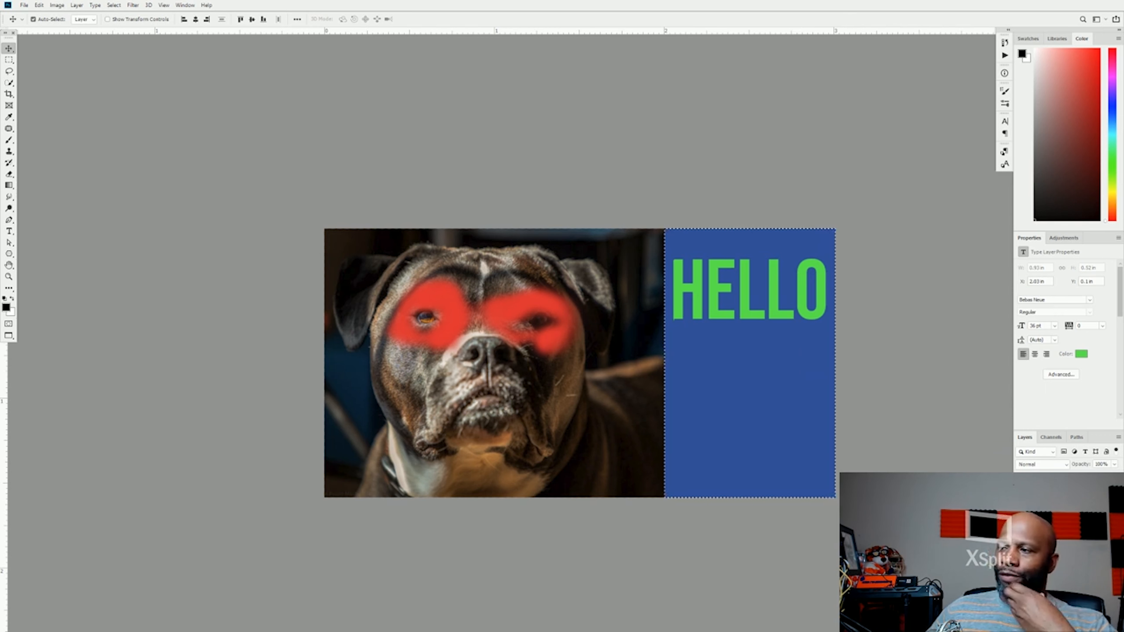
click(1062, 532)
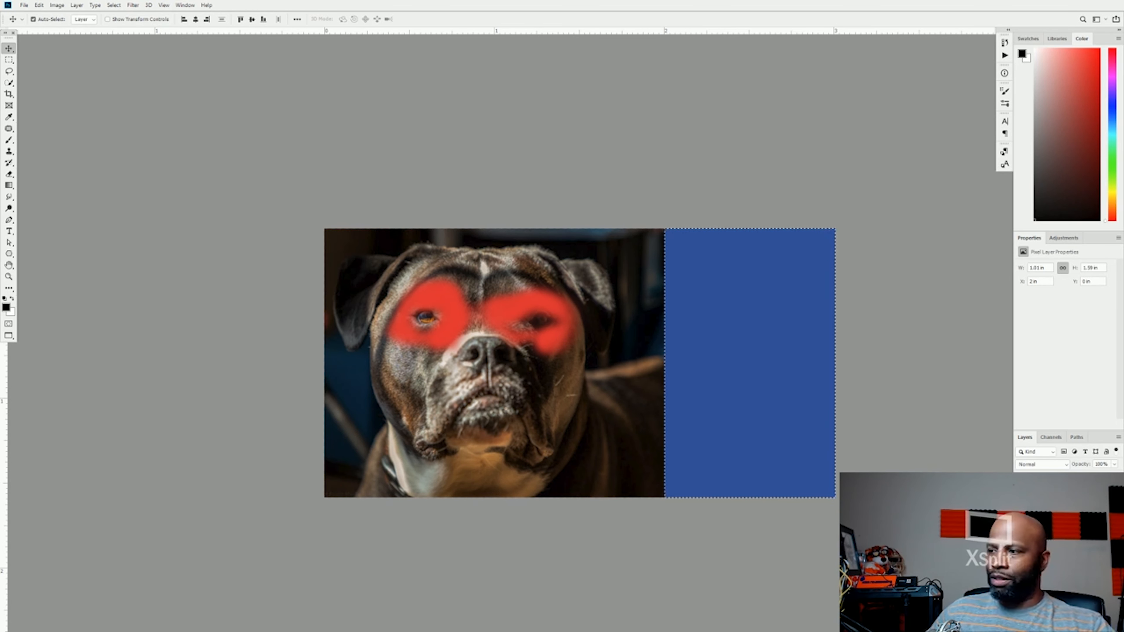
key(ctrl+z)
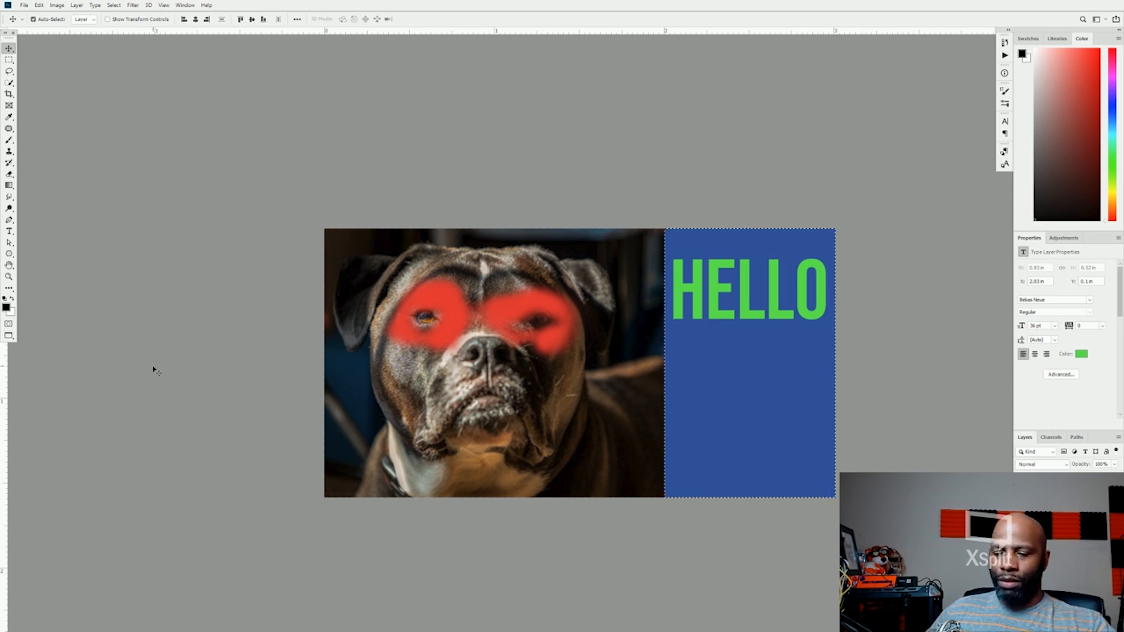
Step: Clear the marquee selection and delete the blue fill layer
key(ctrl+d)
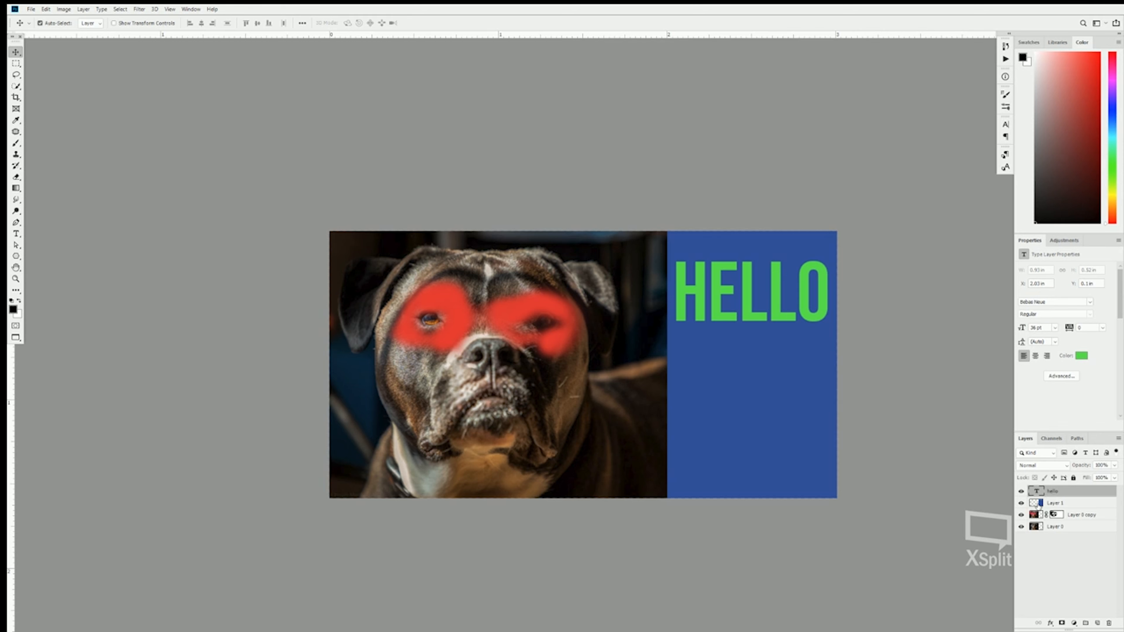
click(1037, 508)
key(Delete)
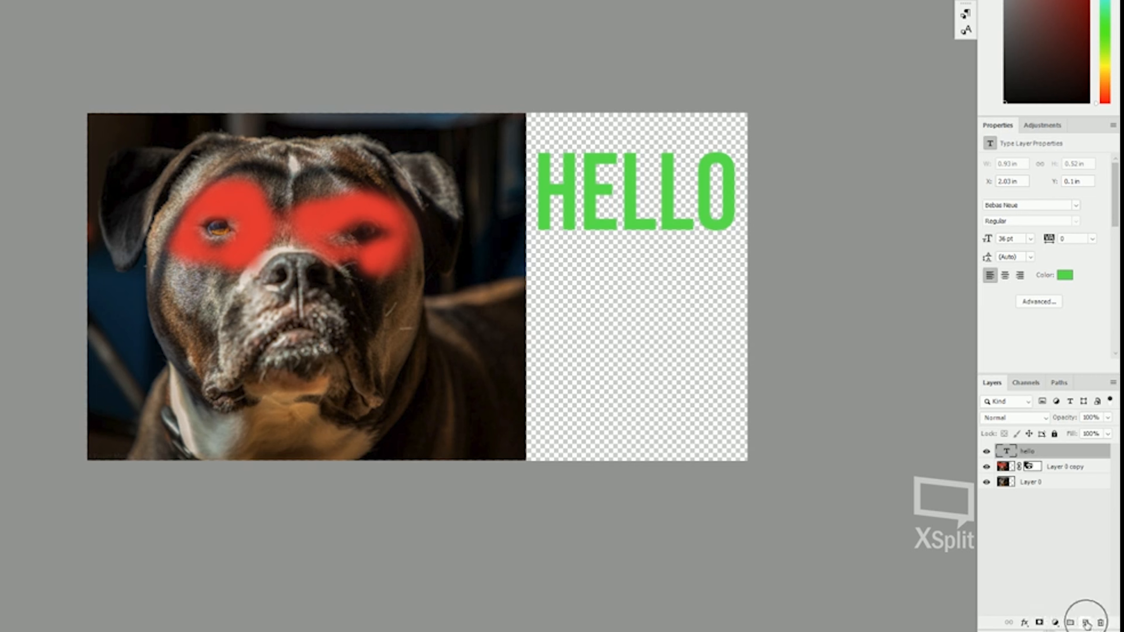
Step: Add a new empty layer above the text layer and rename it color-fill
click(1087, 623)
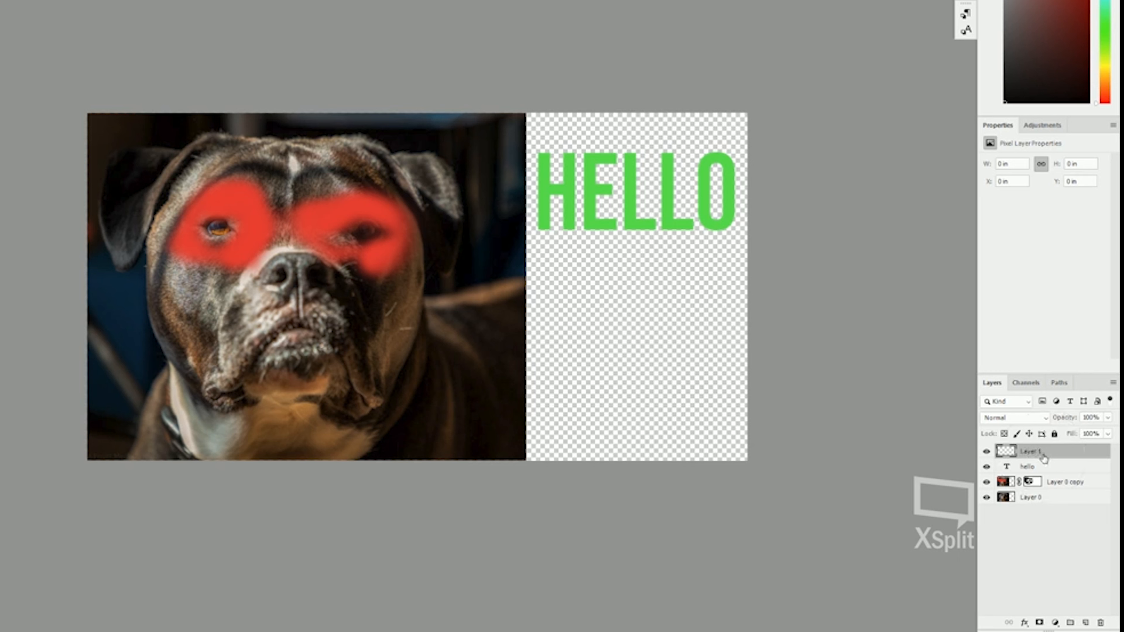
double_click(1043, 459)
click(1011, 456)
double_click(1030, 452)
text(color-fill)
key(Return)
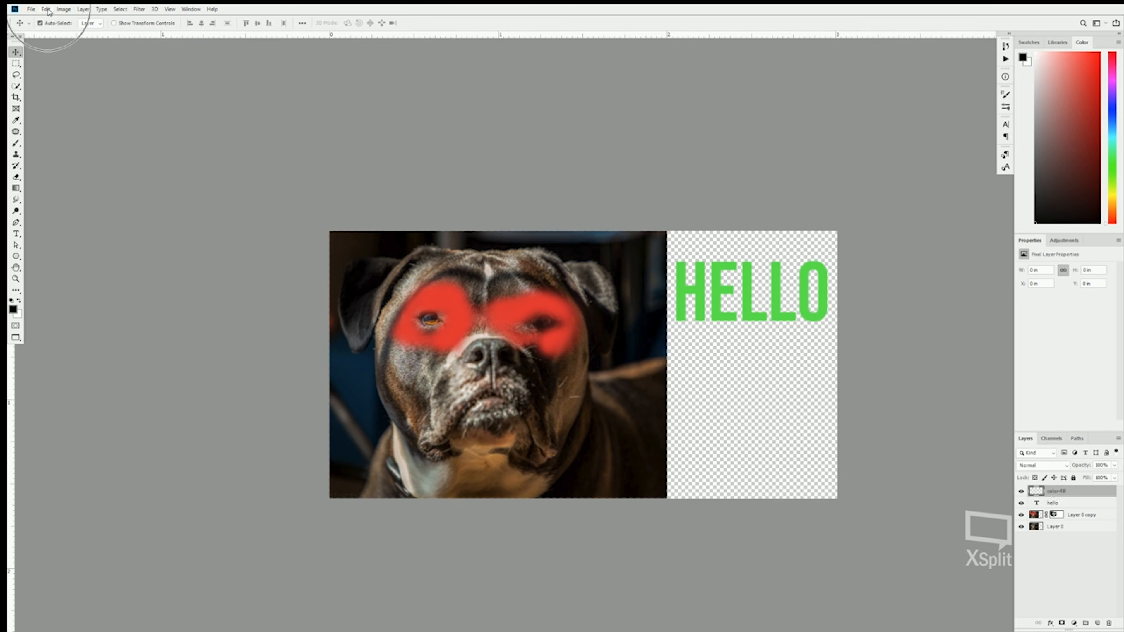
Step: Hide the HELLO text layer and select the empty transparent area beside the dog photo with a rectangular marquee
click(46, 10)
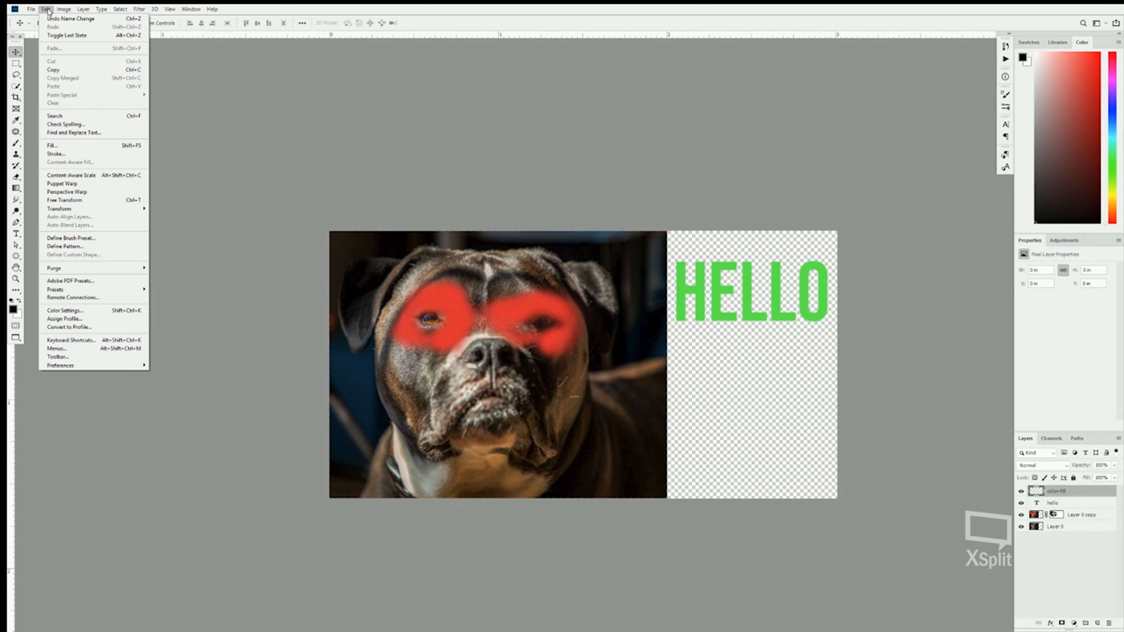
click(47, 10)
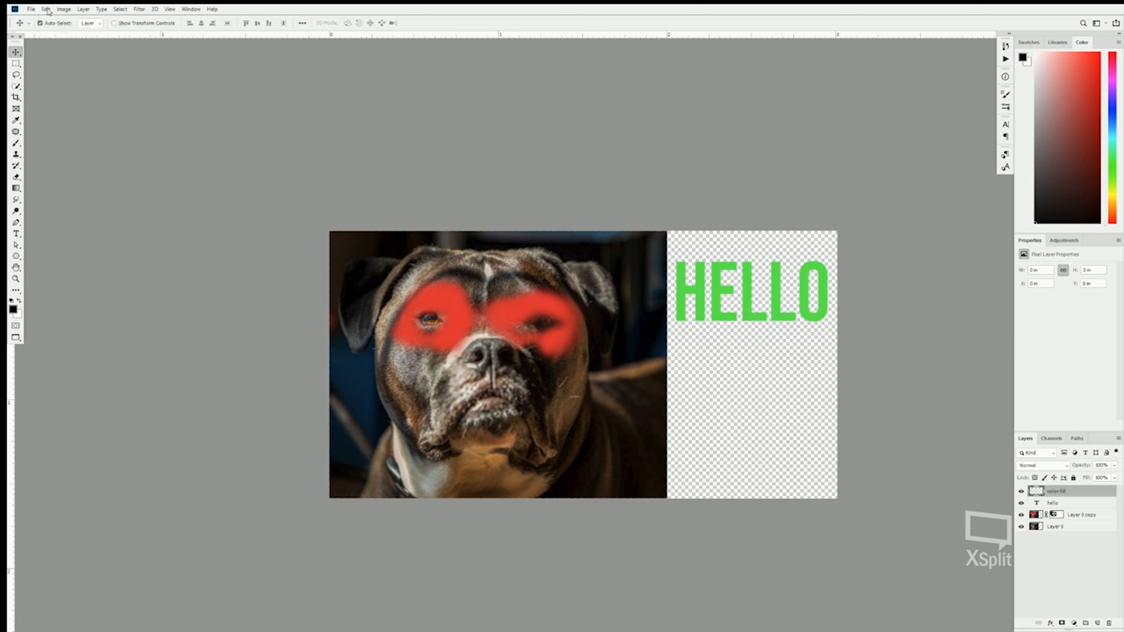
click(16, 65)
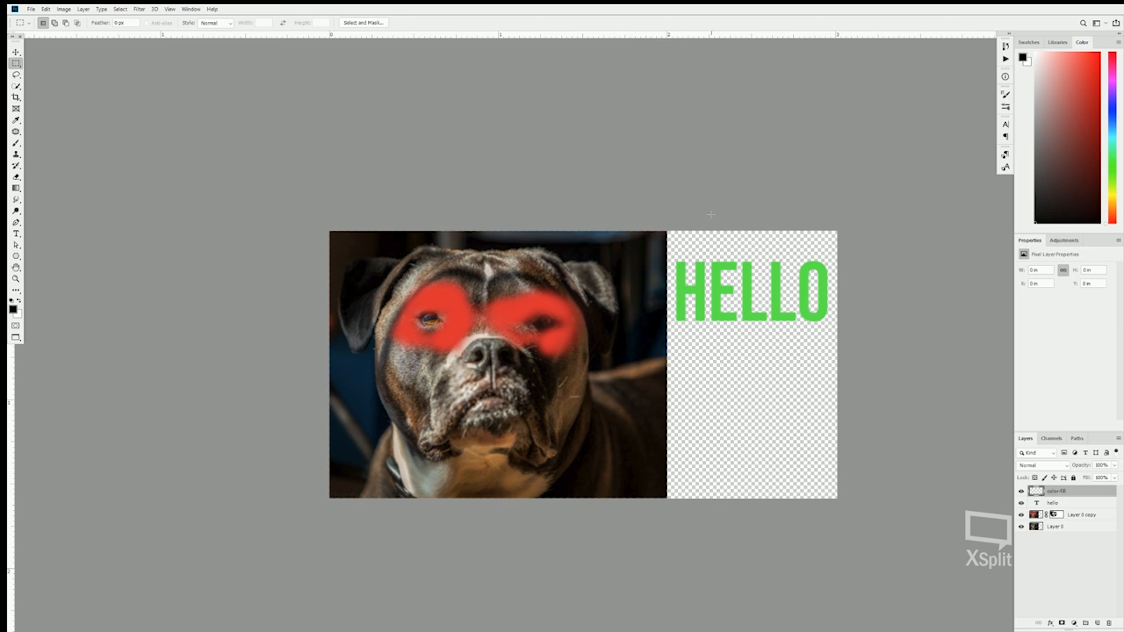
click(1021, 504)
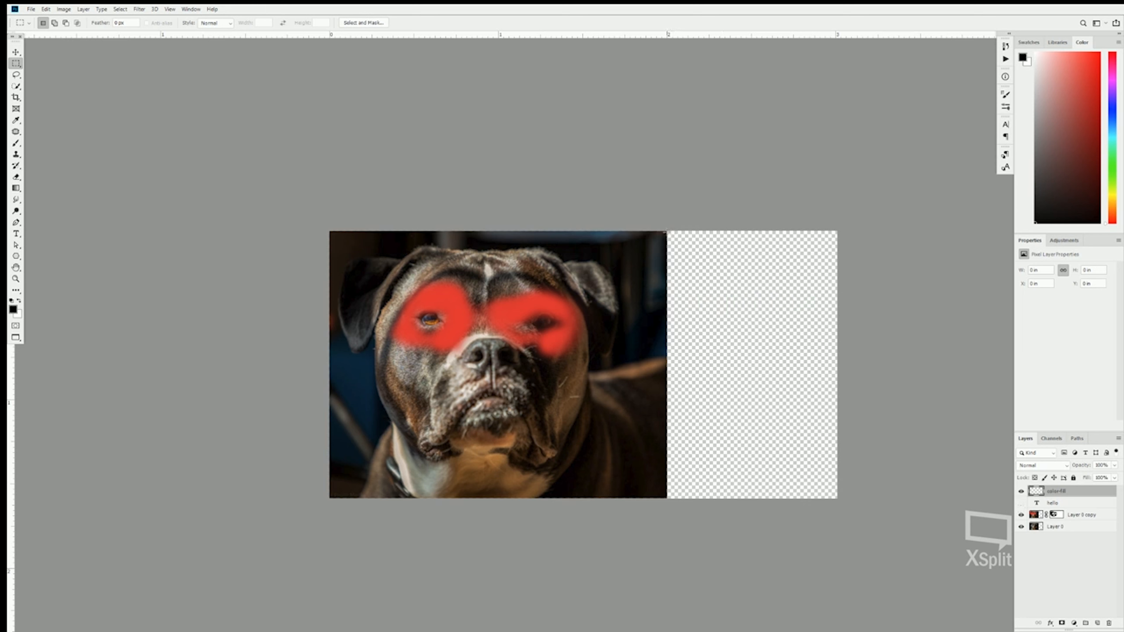
drag(670, 232, 849, 544)
drag(667, 228, 760, 292)
drag(668, 229, 839, 500)
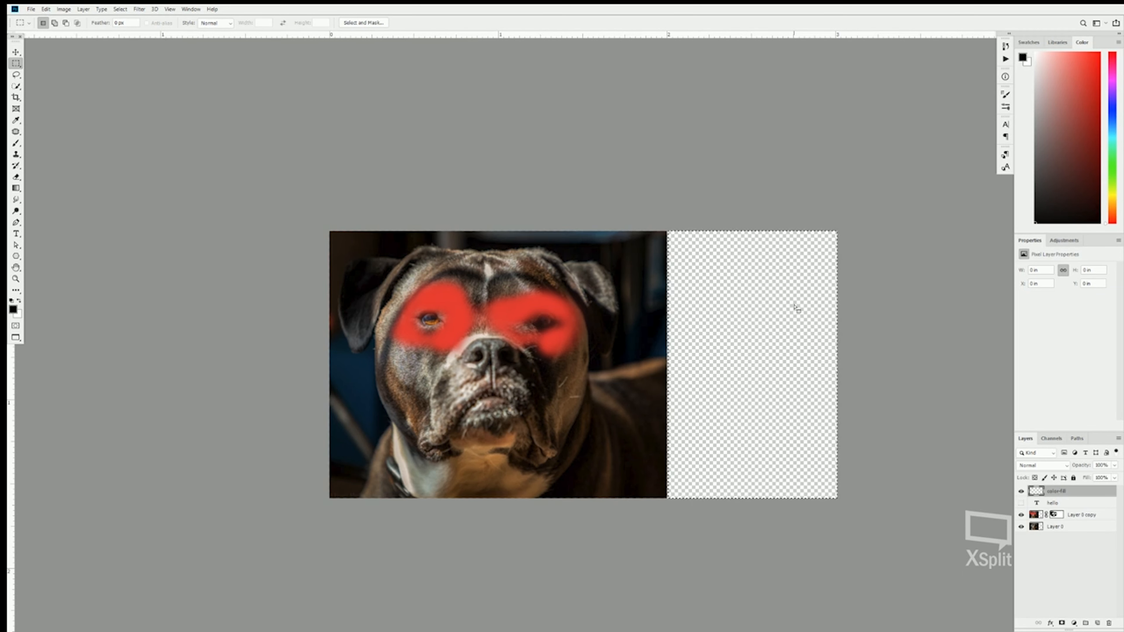
scroll(794, 306, up, 3)
scroll(795, 307, down, 2)
scroll(795, 308, up, 6)
key(super)
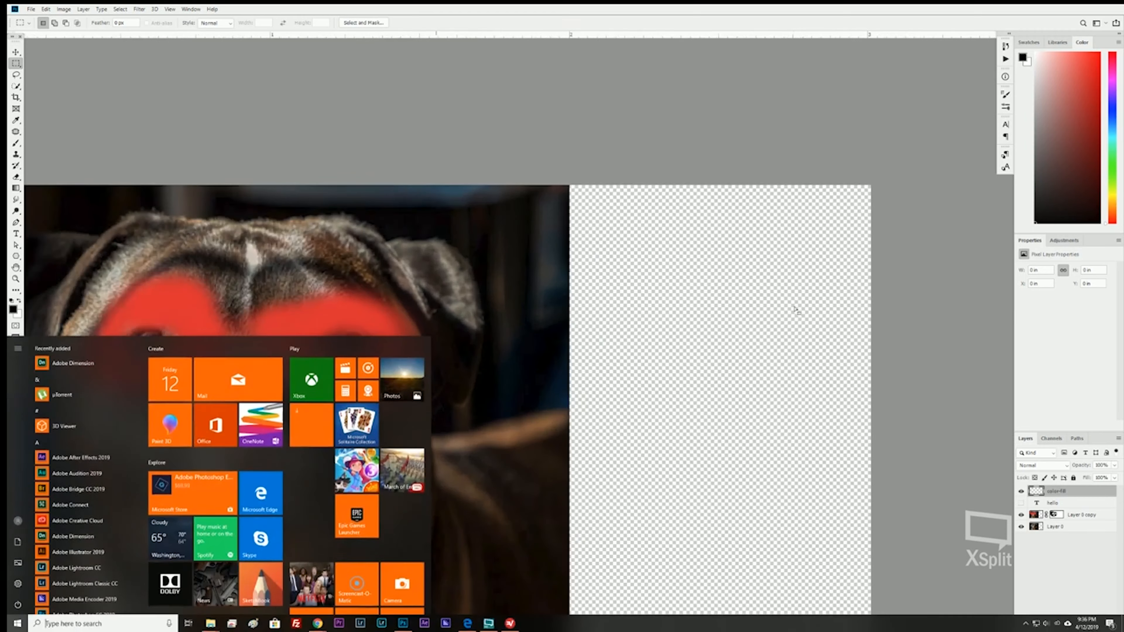
key(super)
key(super)
key(super)
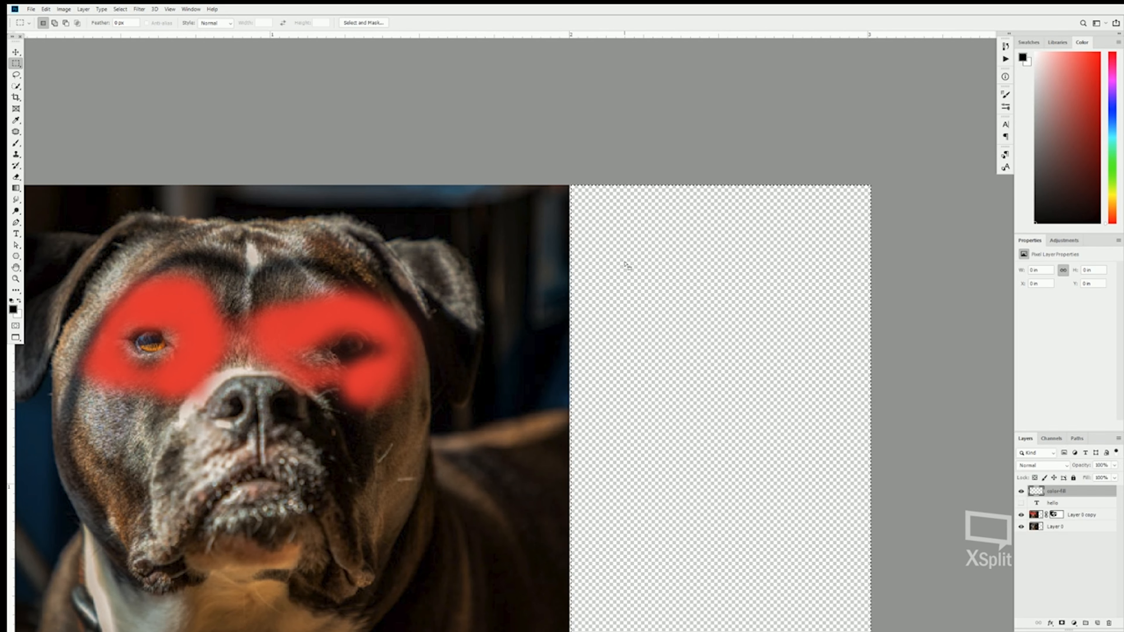
key(ctrl+minus)
key(ctrl+minus)
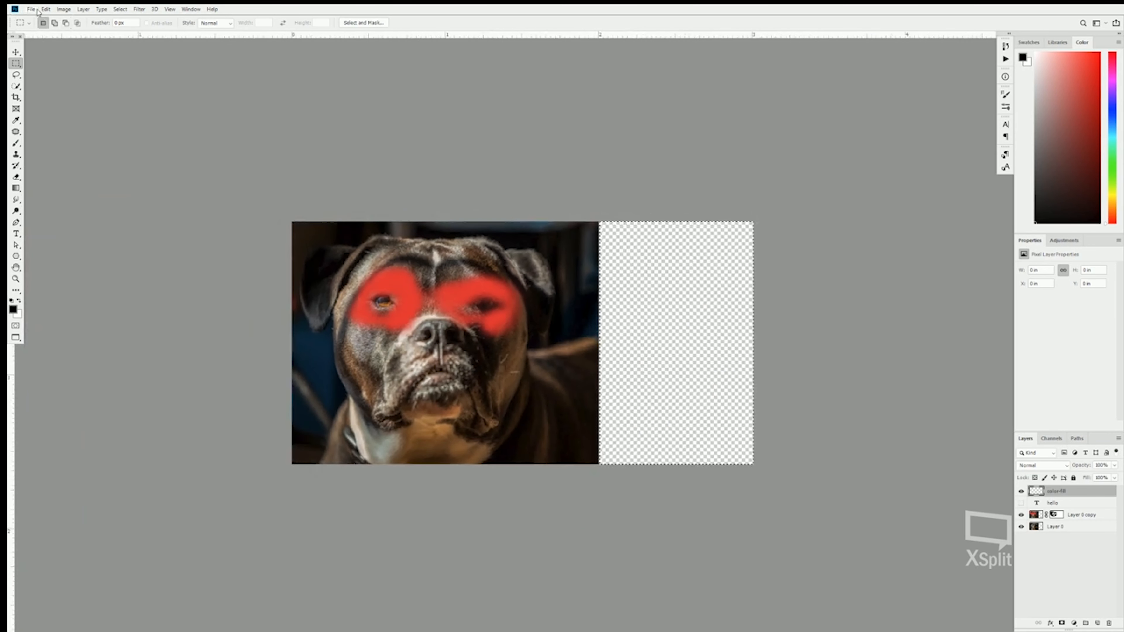
Step: Fill the selected area on the color-fill layer with a medium blue (RGB 72, 106, 182)
click(45, 9)
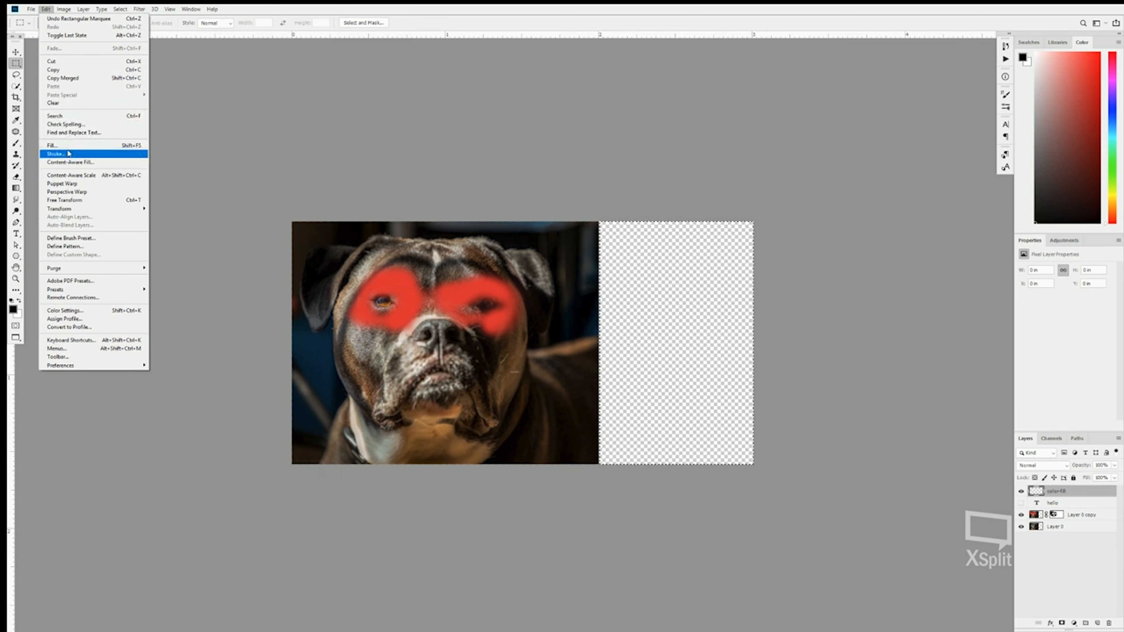
click(60, 145)
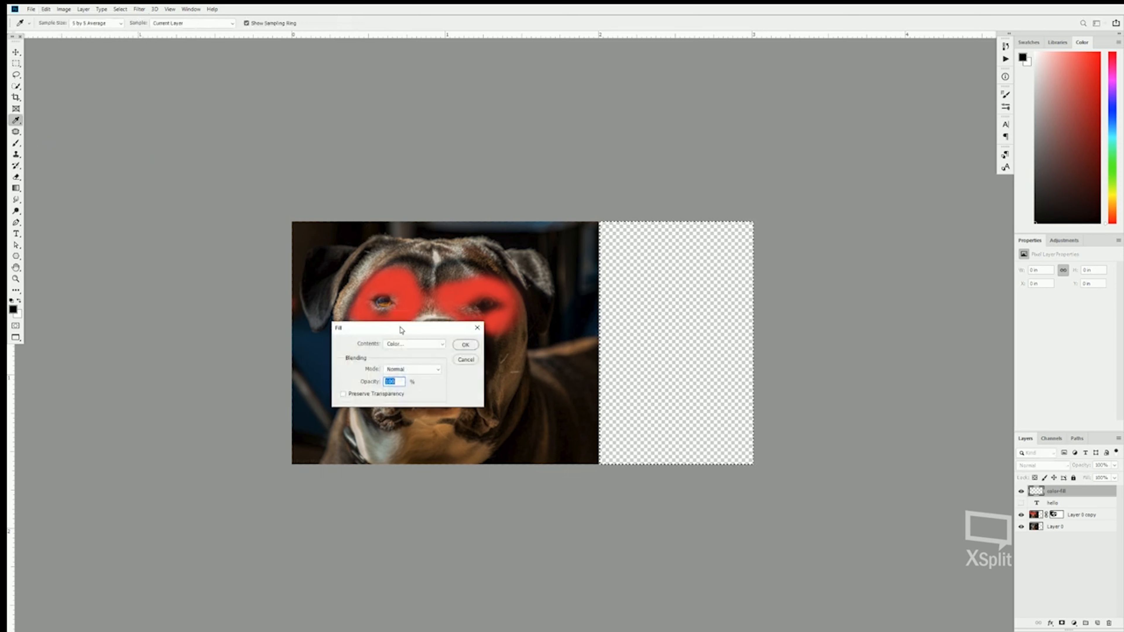
click(414, 344)
click(397, 371)
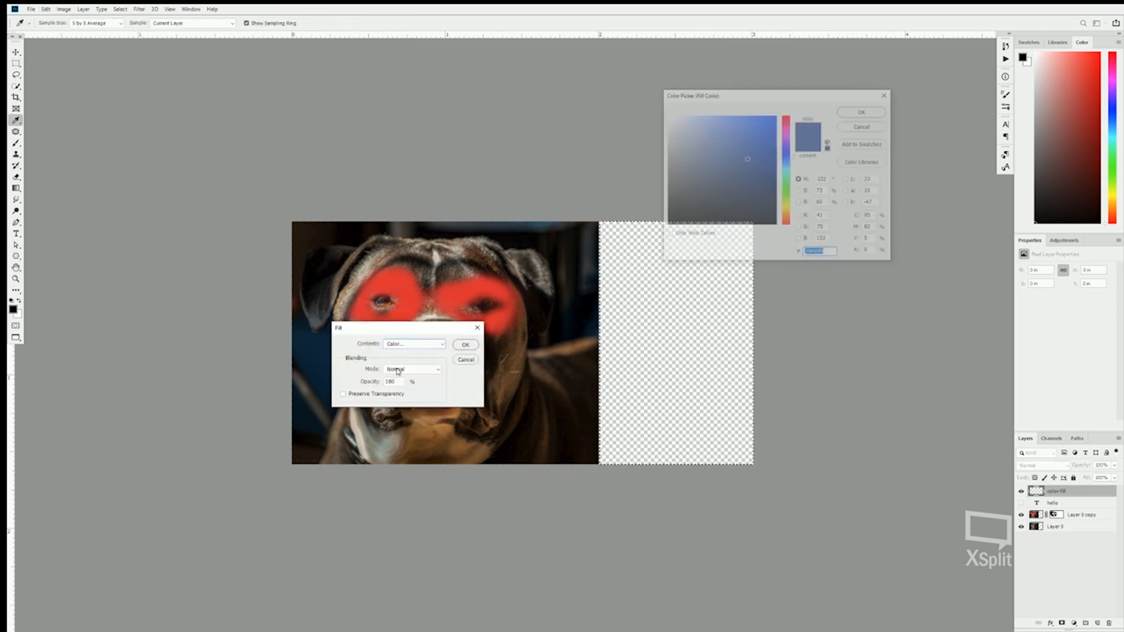
click(748, 150)
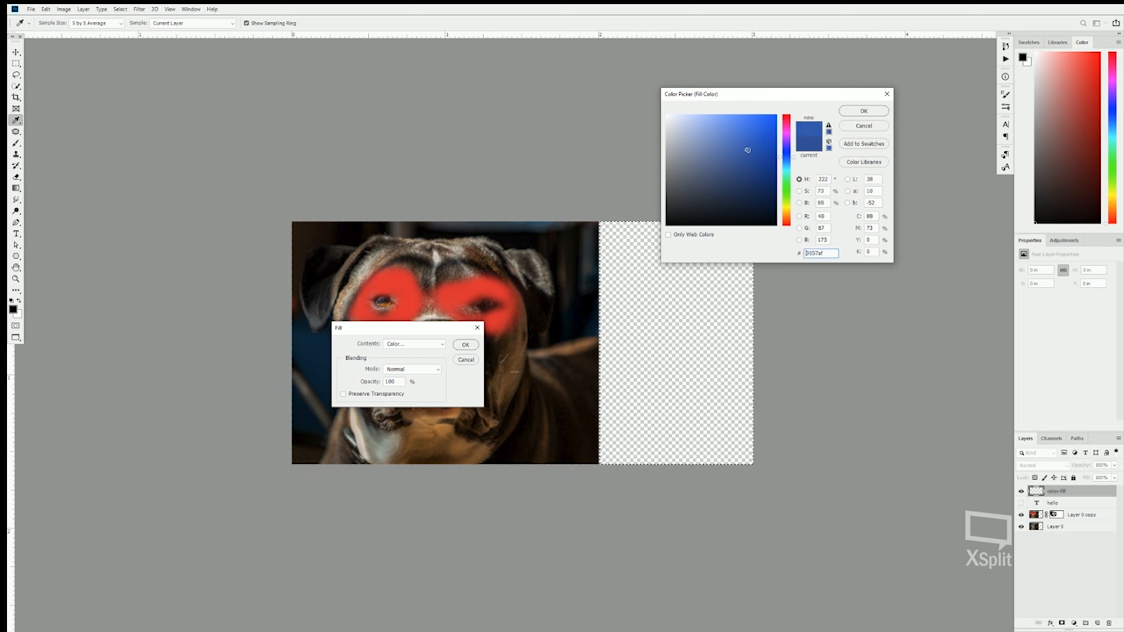
click(756, 175)
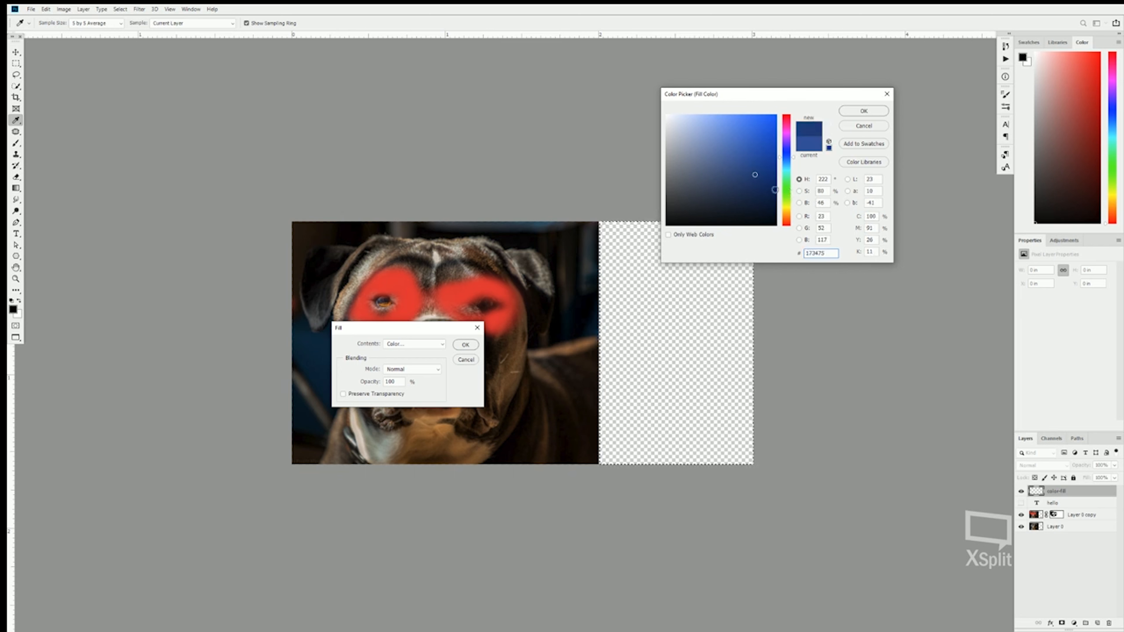
click(753, 150)
click(739, 154)
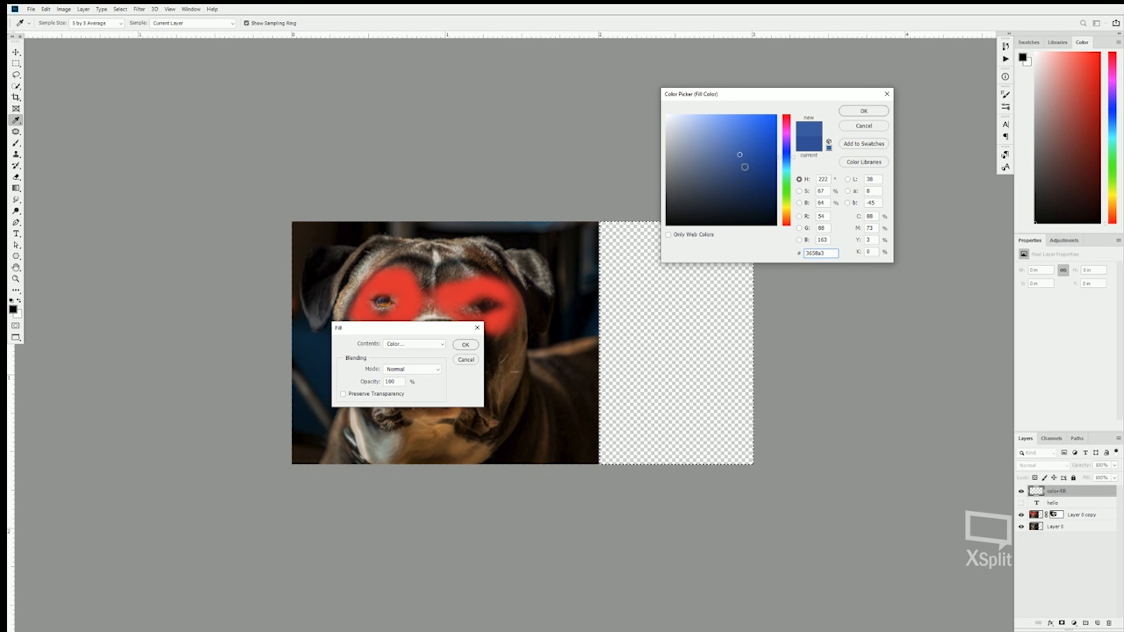
click(740, 177)
click(733, 146)
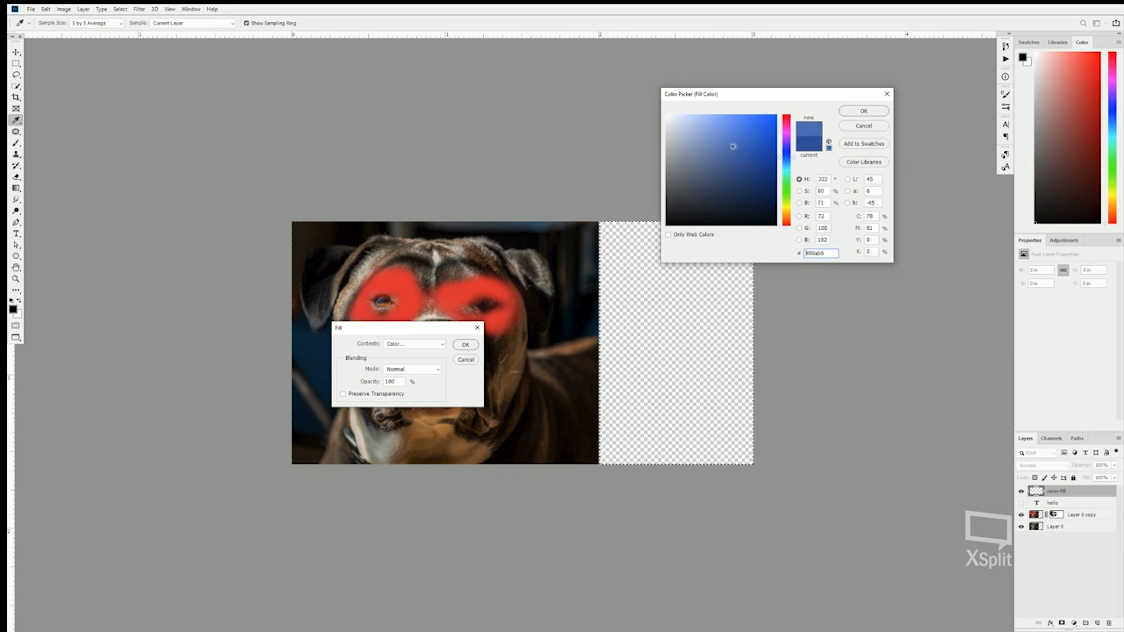
click(845, 112)
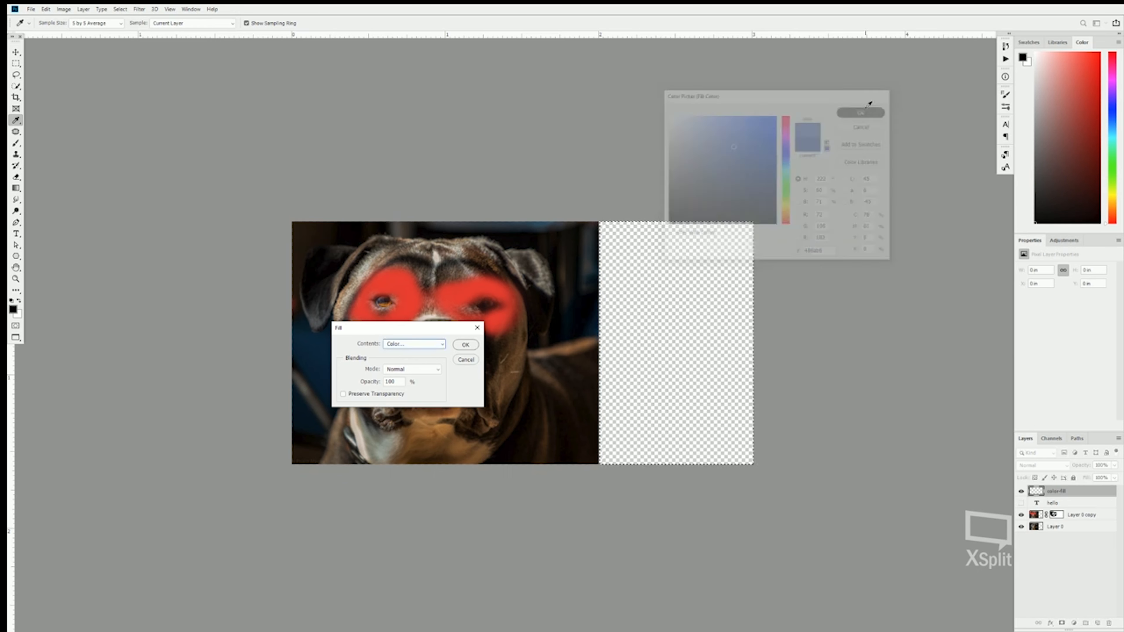
click(467, 348)
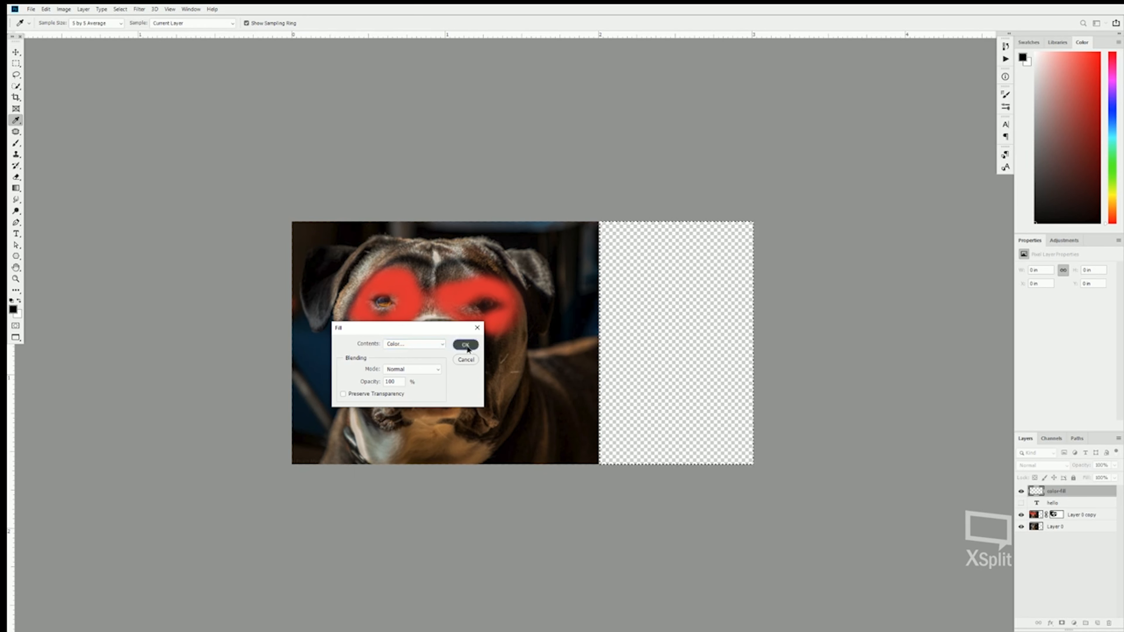
Step: Redraw the rectangular marquee around the blue area up to the photo's edge and open the Fill settings
key(m)
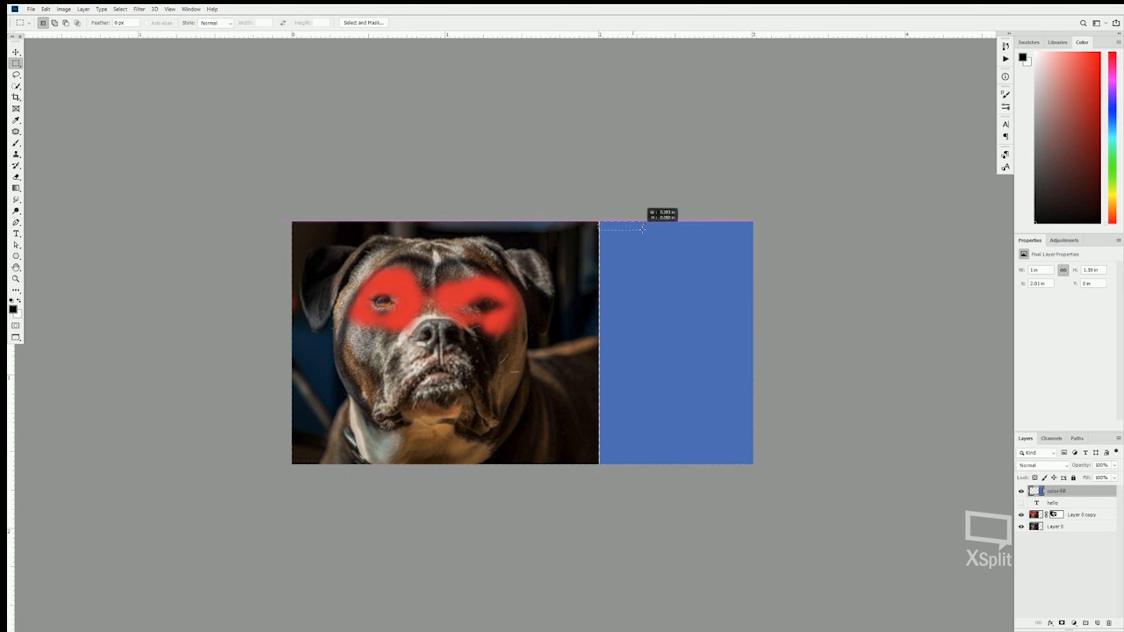
drag(744, 455, 754, 465)
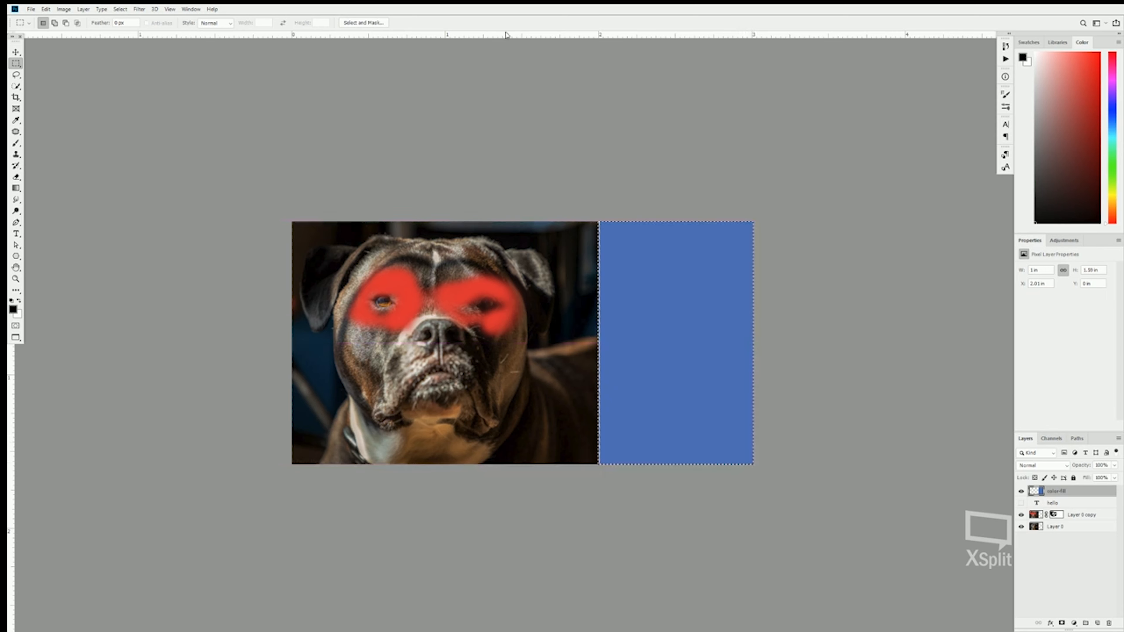
click(47, 10)
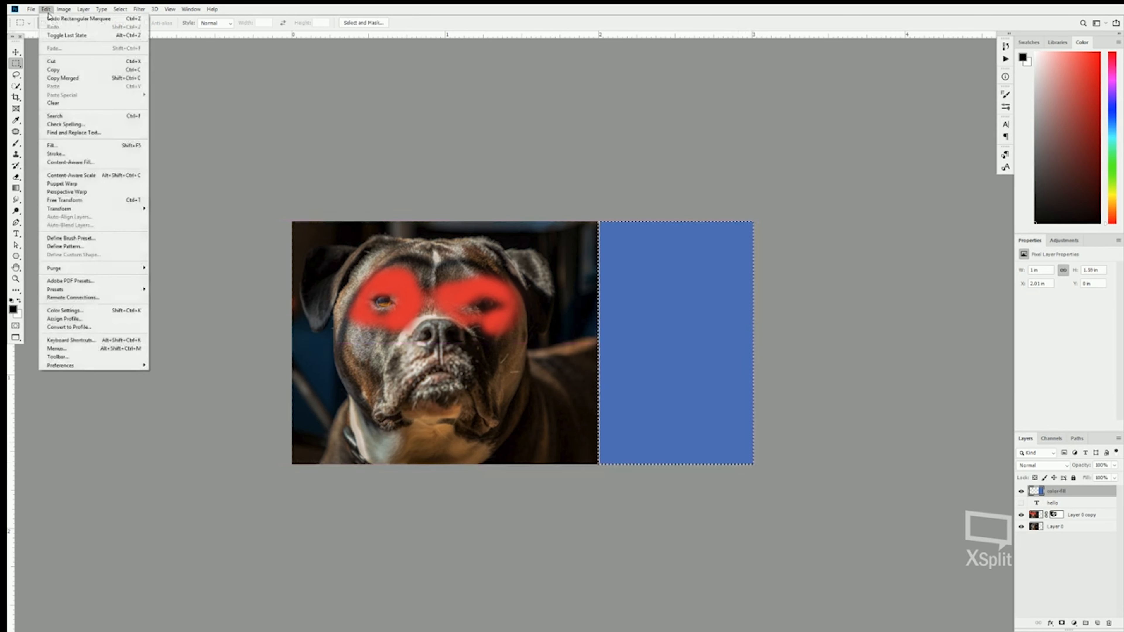
click(66, 146)
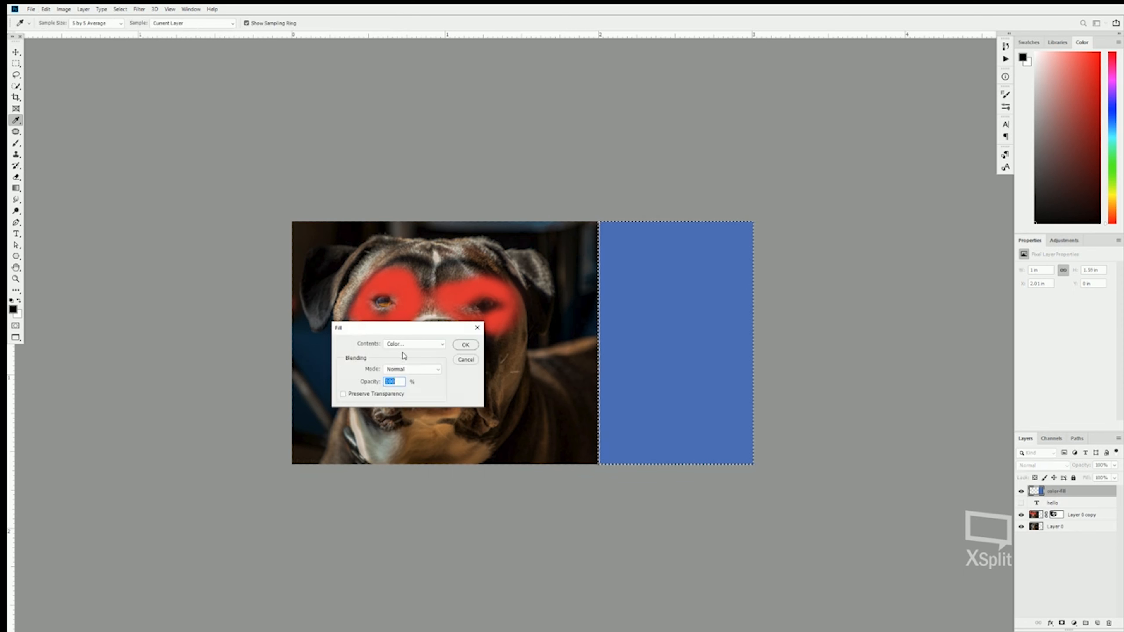
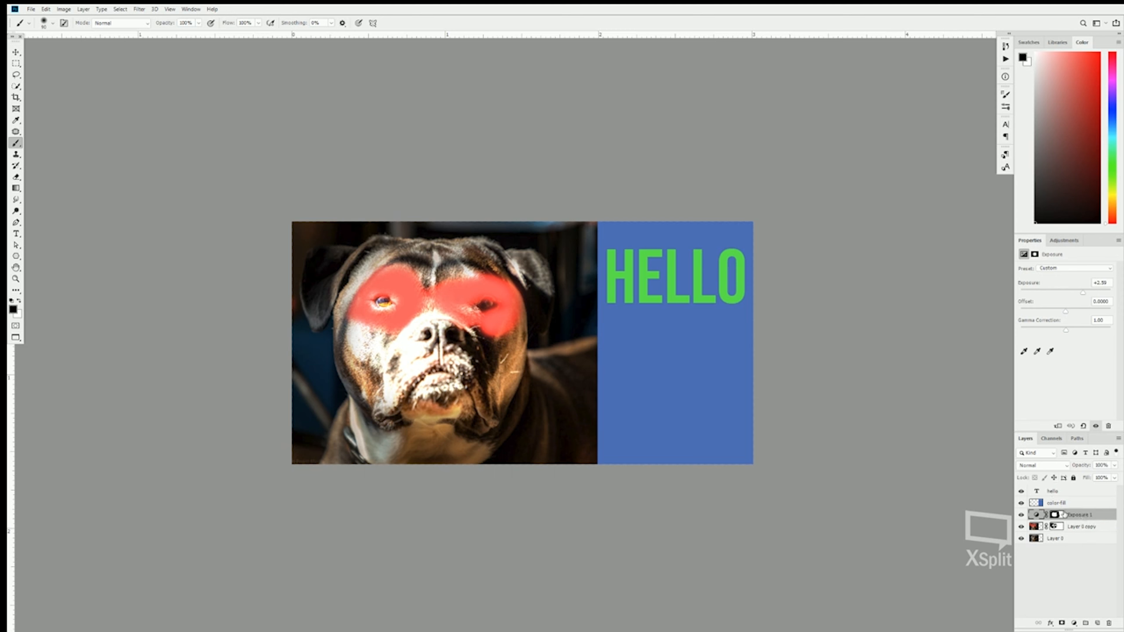
Step: Hide the Exposure 1 adjustment layer
click(1022, 515)
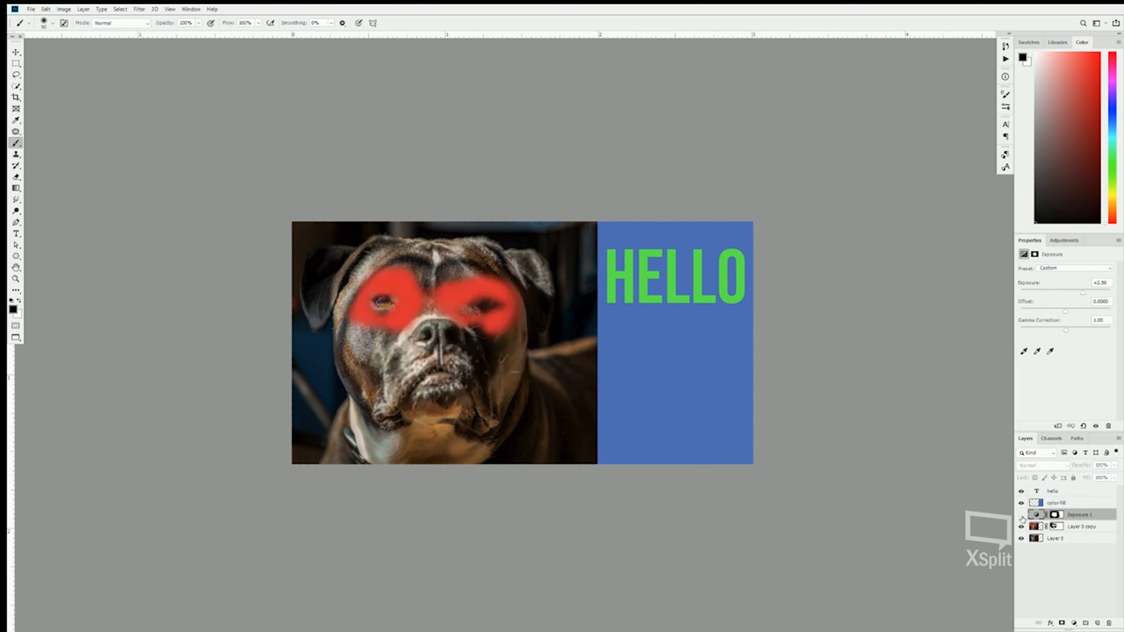
click(1089, 531)
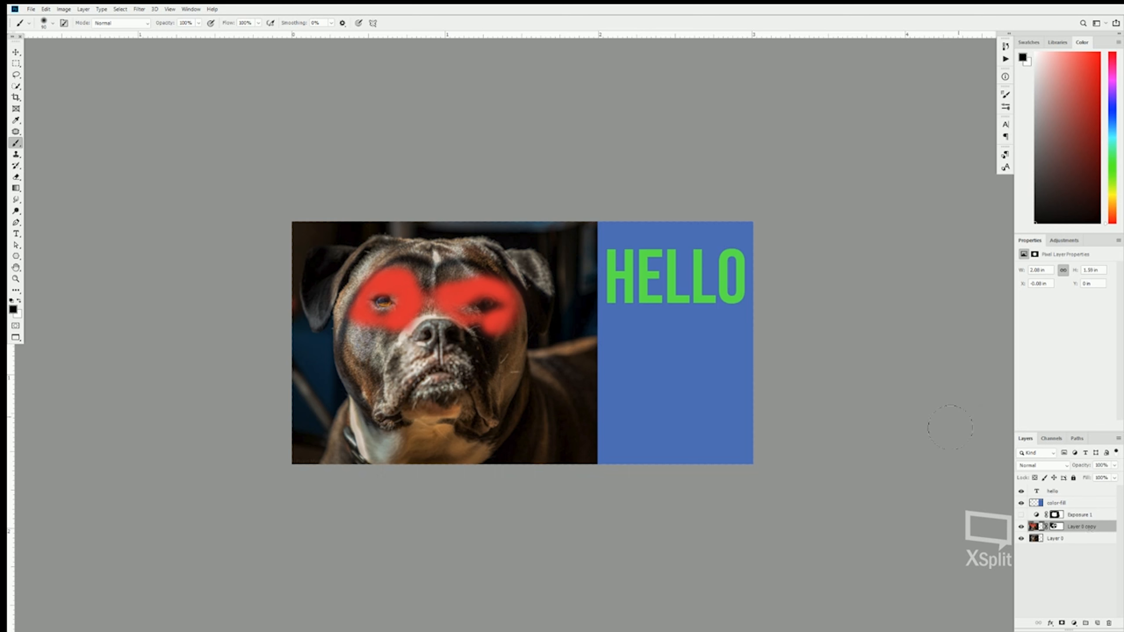
right_click(1078, 529)
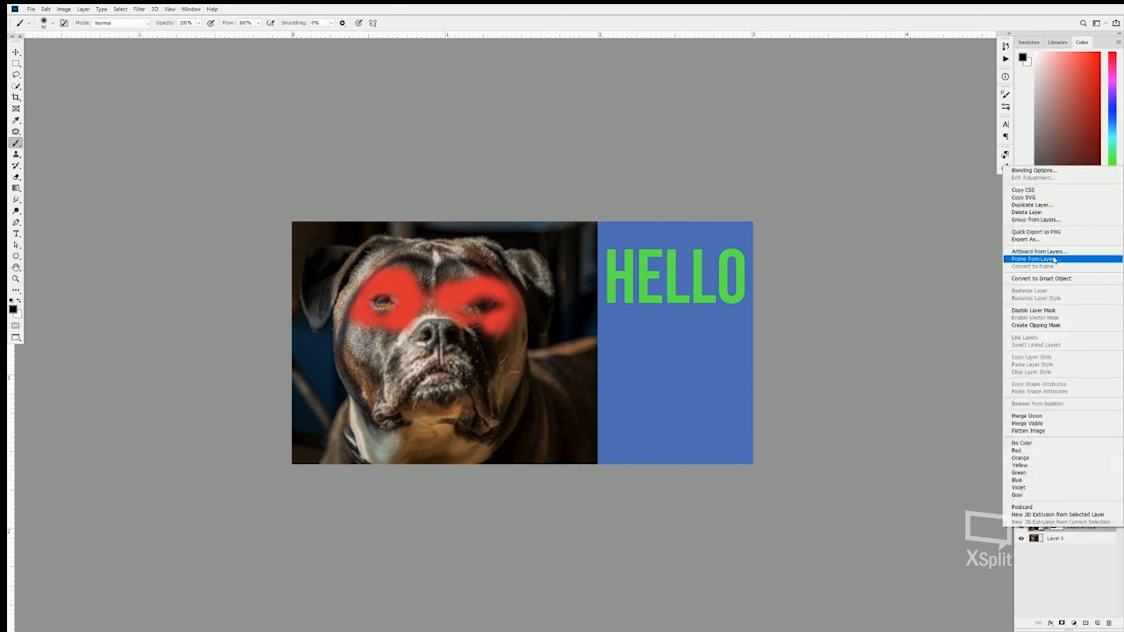
click(1062, 282)
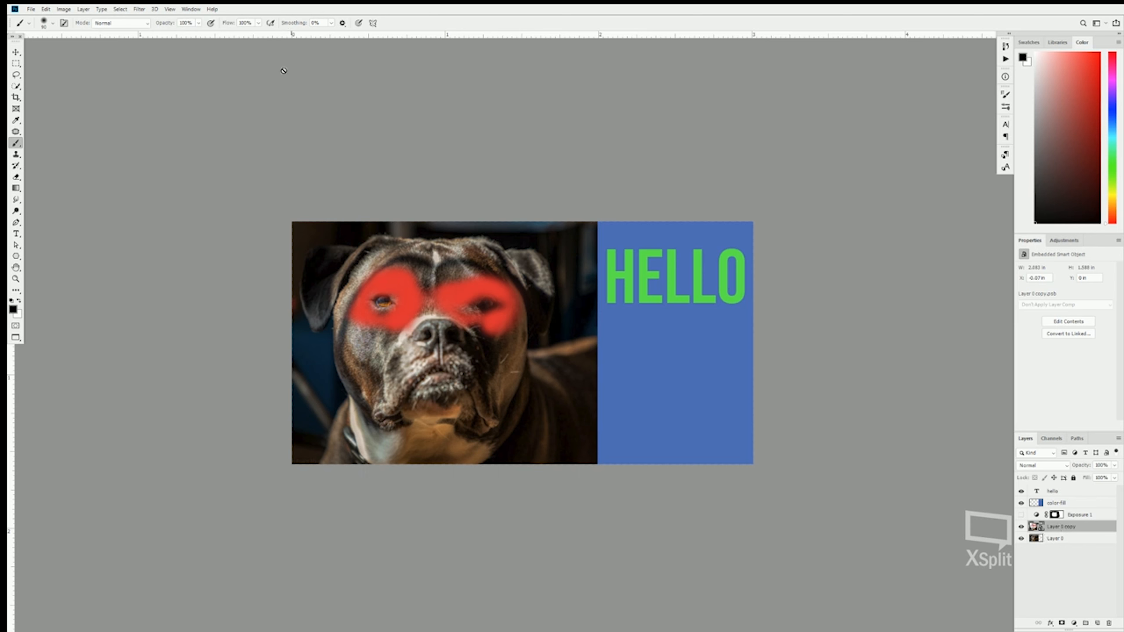
click(139, 10)
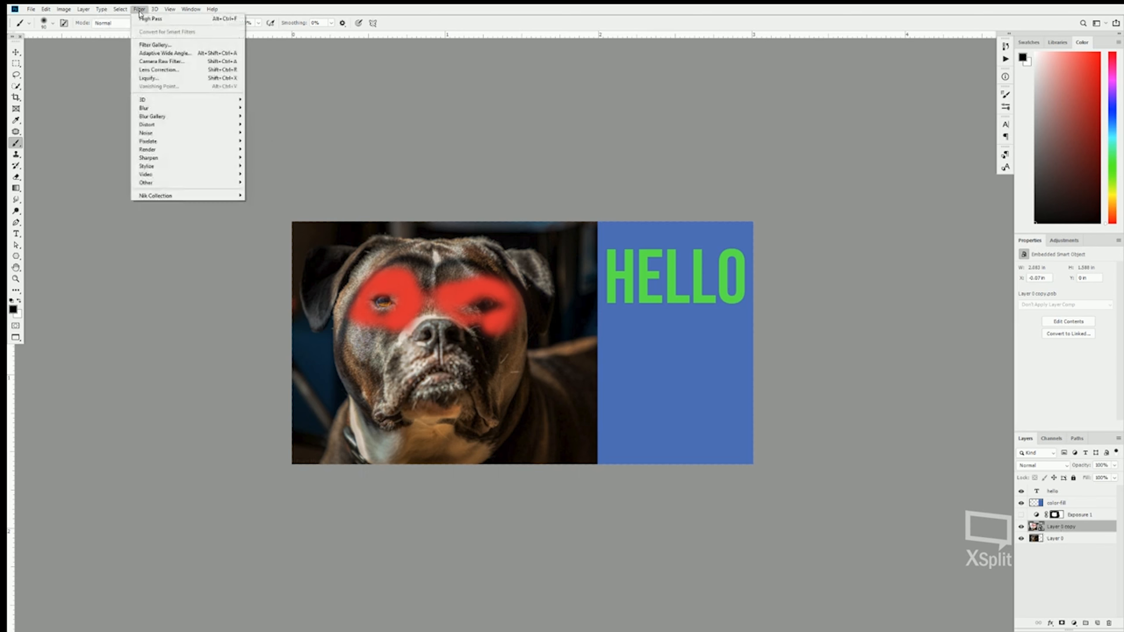
click(156, 62)
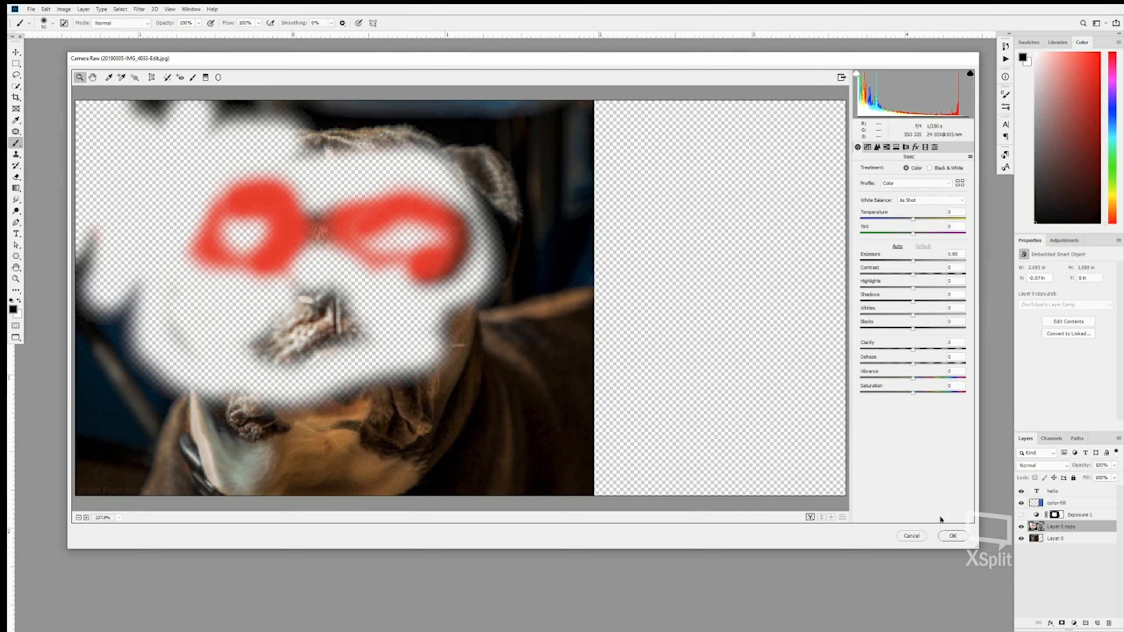
click(923, 537)
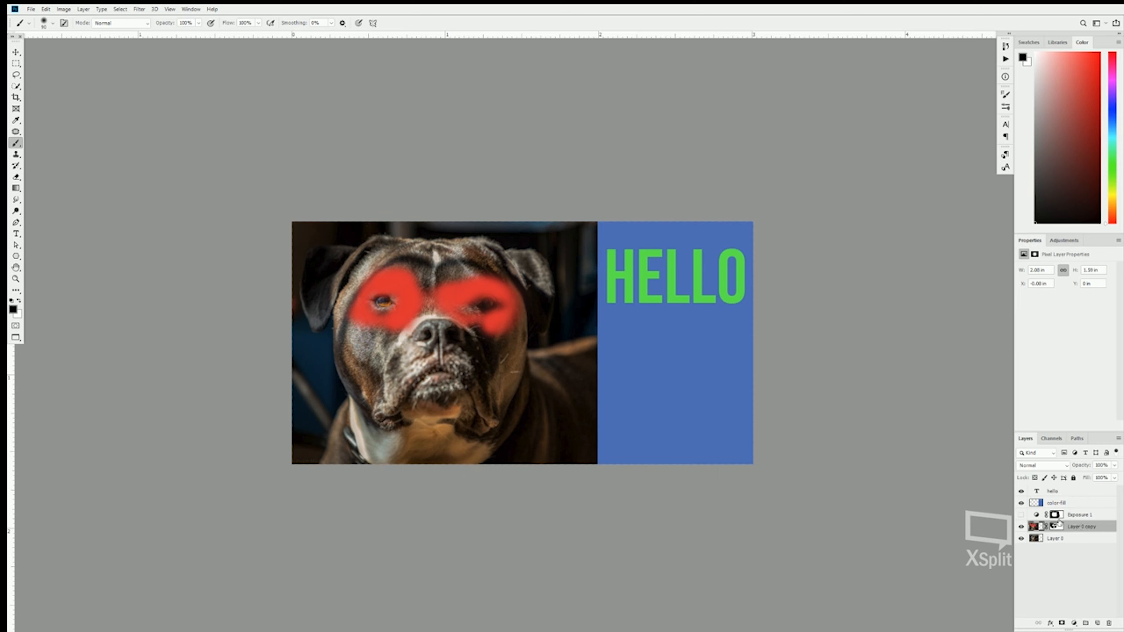
Step: Duplicate Layer 0 and move the duplicate directly above the masked Layer 0 copy
click(1065, 540)
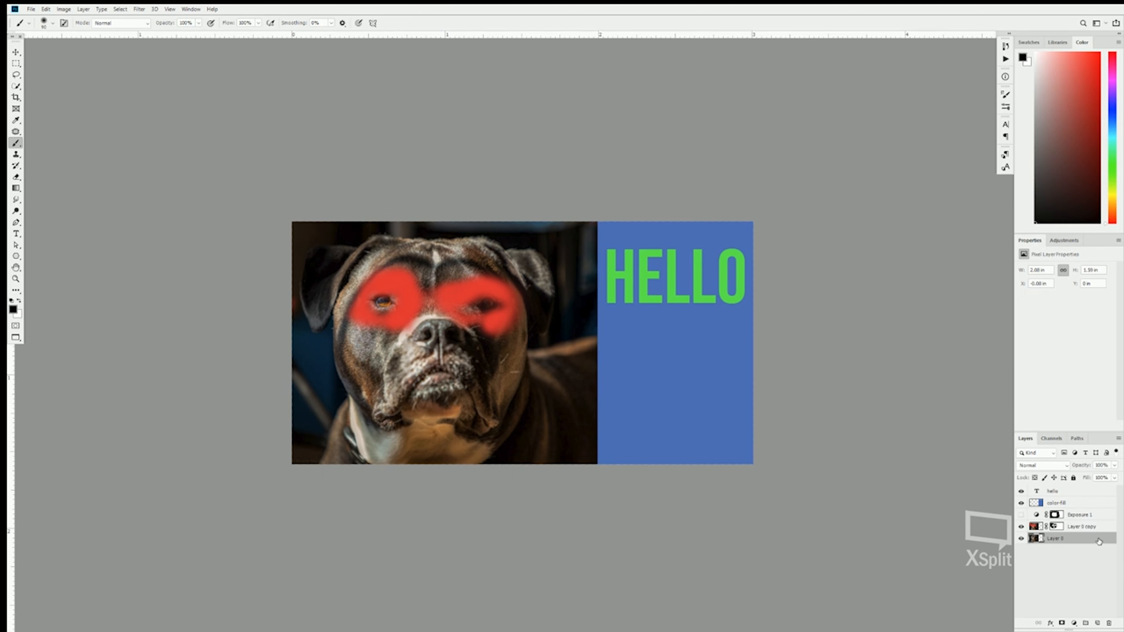
drag(1099, 541, 1100, 628)
drag(1082, 537, 1078, 526)
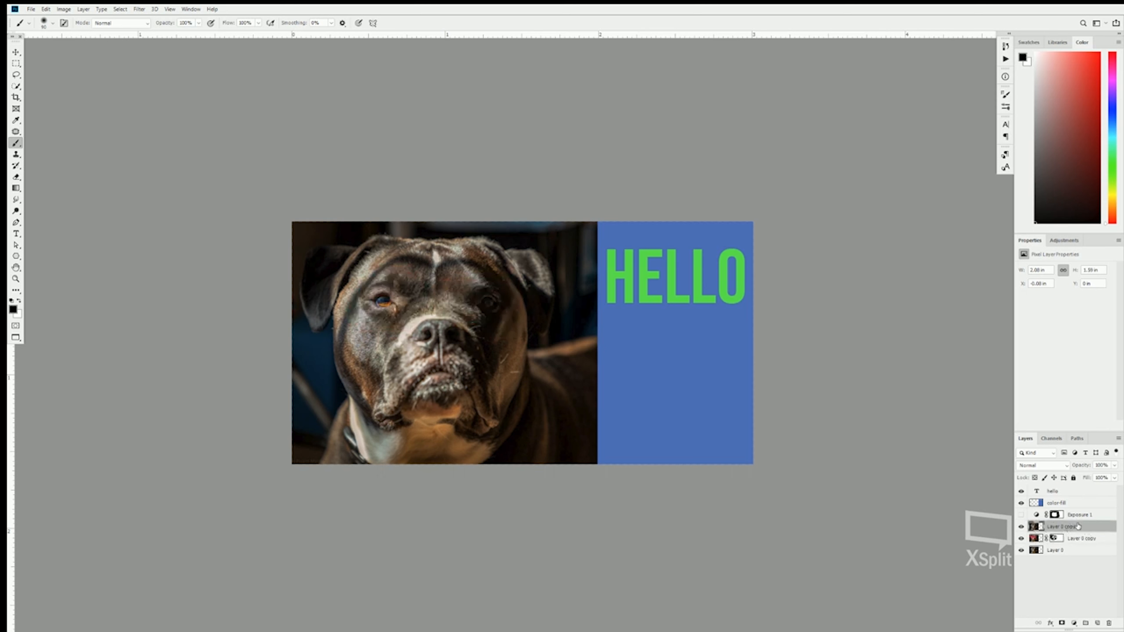
Step: Convert Layer 0 copy 2 to a smart object
right_click(1068, 529)
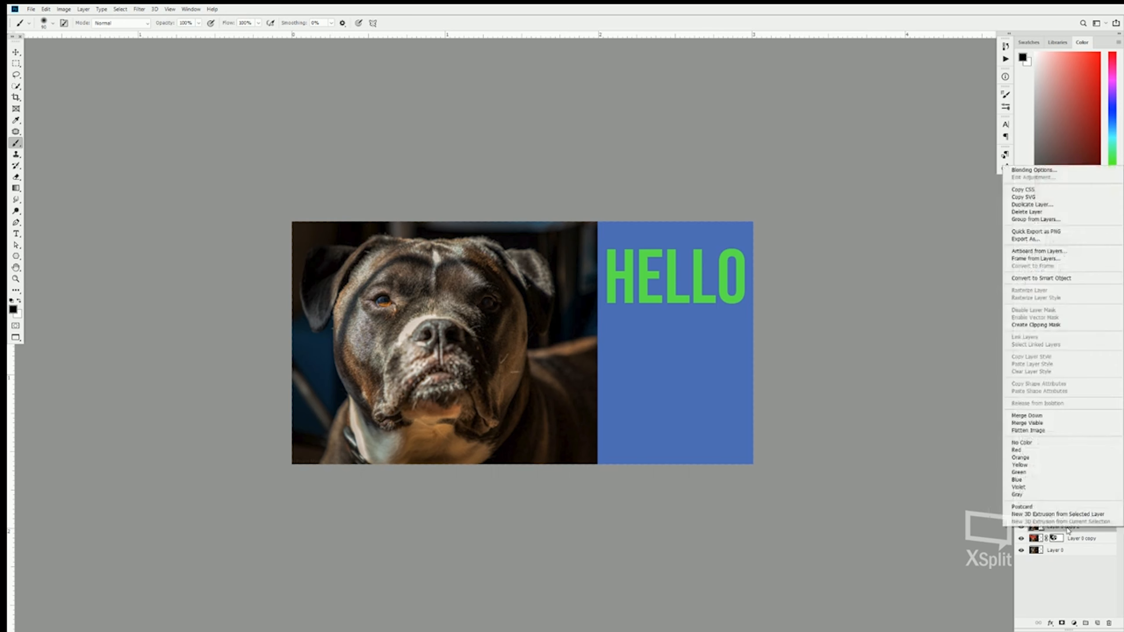
click(1049, 278)
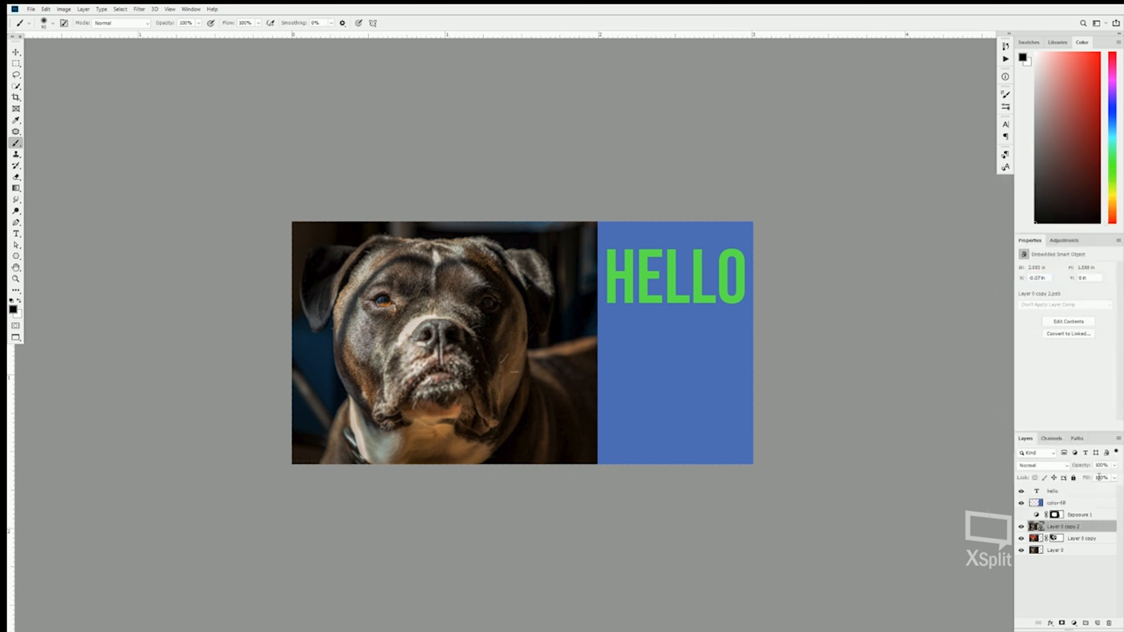
Step: Open the Camera Raw Filter and set Exposure +0.40, Highlights +7, Clarity +21, Dehaze +10, Vibrance -17 and Saturation -2
click(140, 9)
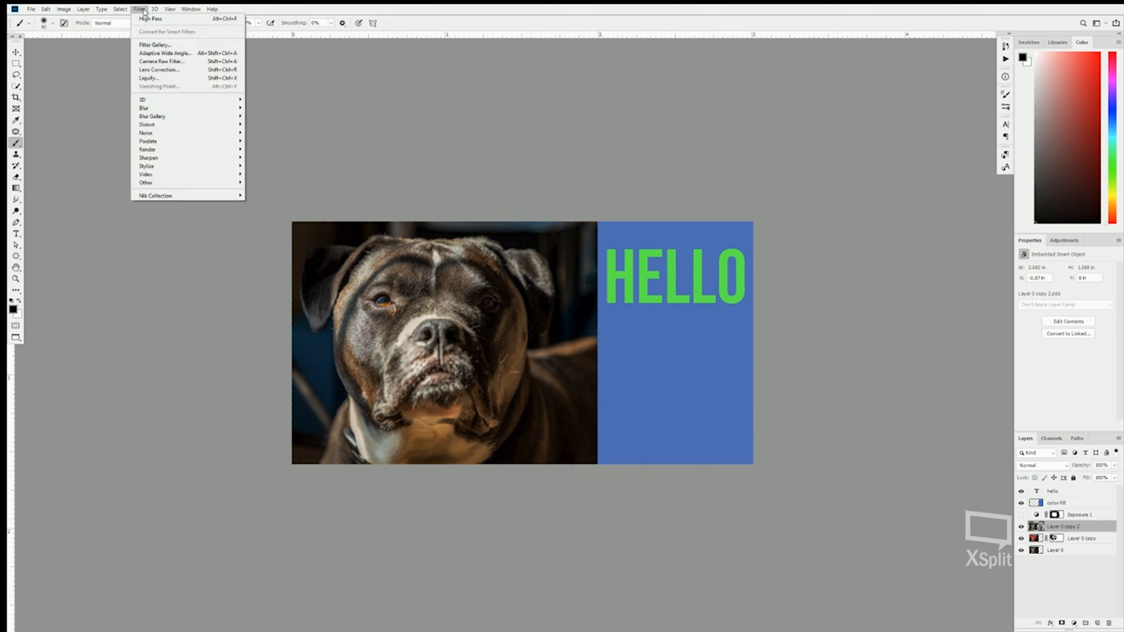
click(154, 62)
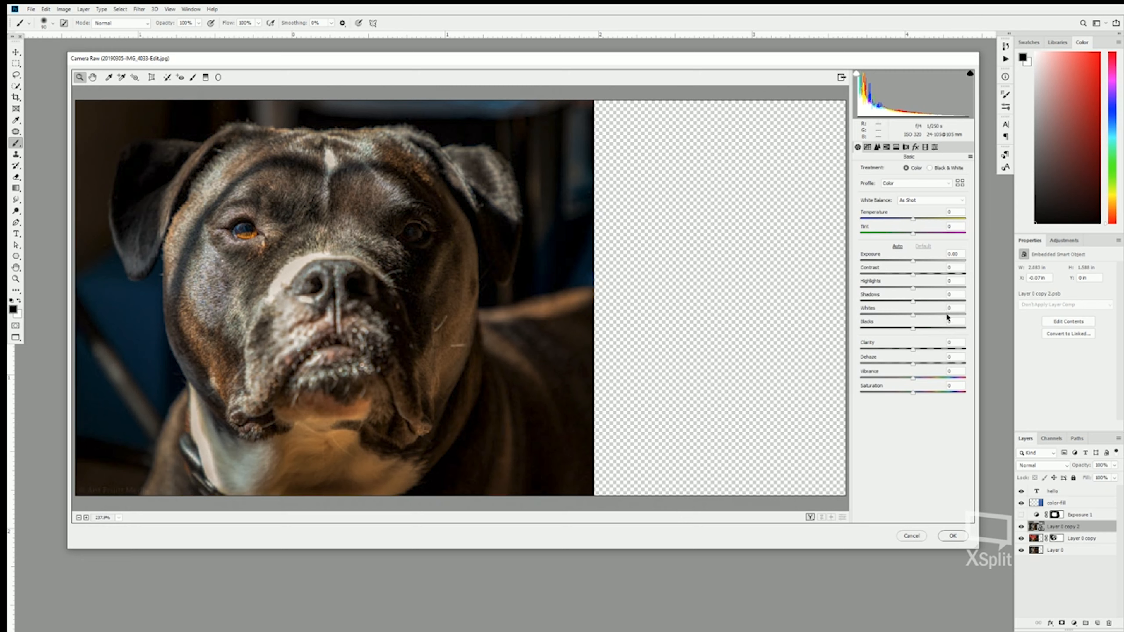
drag(915, 263, 918, 290)
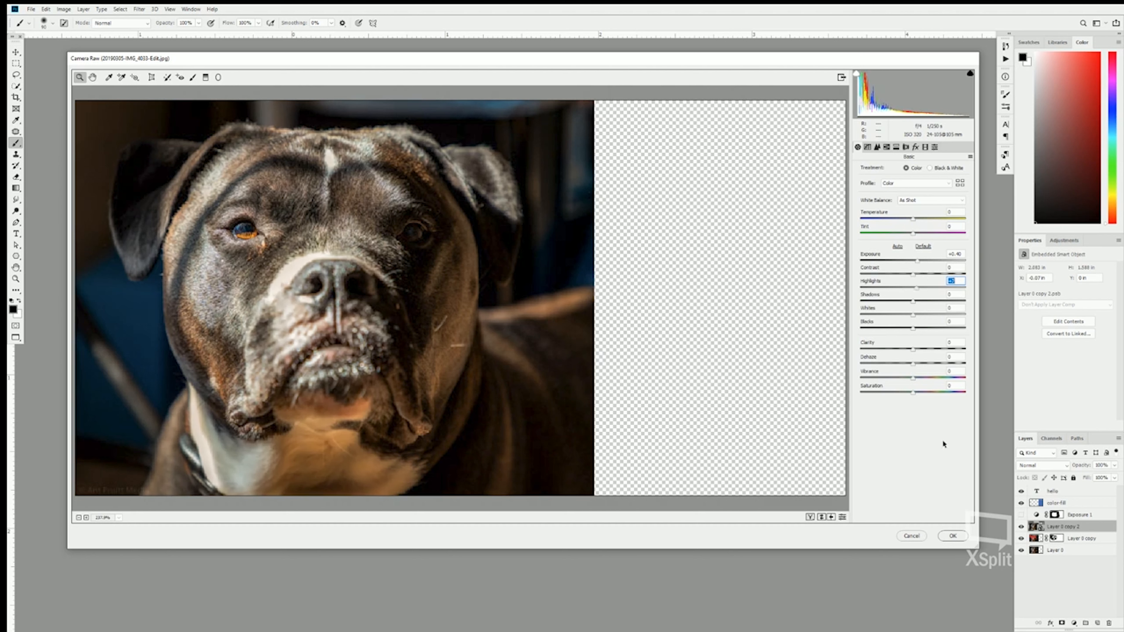
drag(913, 350, 914, 393)
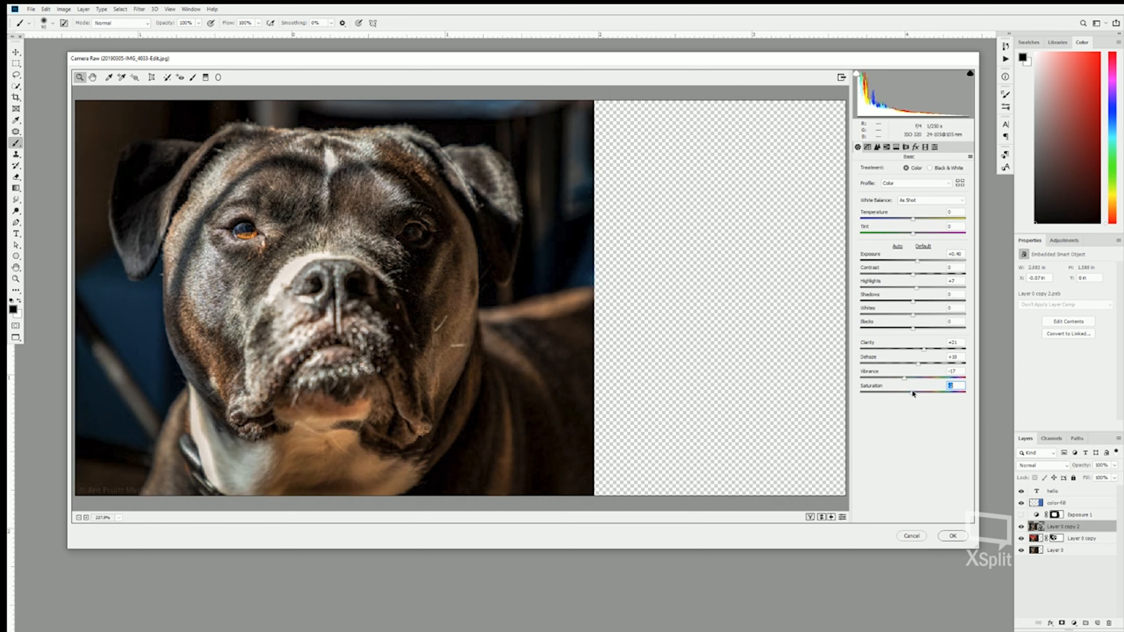
Step: Lift the lower midtones of the RGB point curve slightly and set the sharpening Amount to 1
click(868, 147)
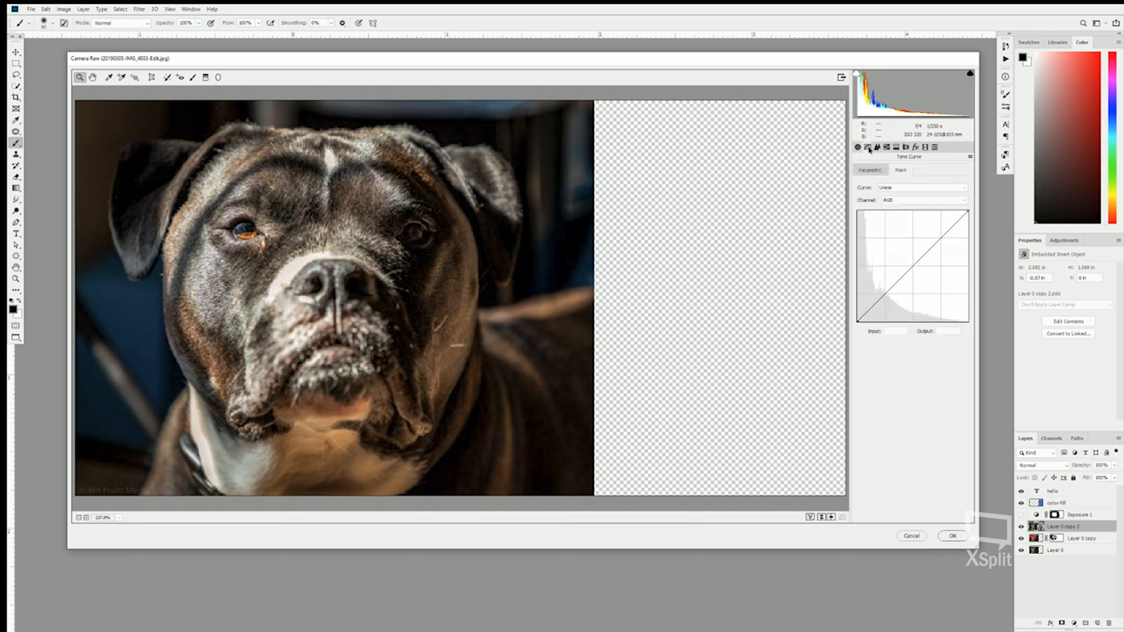
drag(917, 274, 889, 284)
click(877, 147)
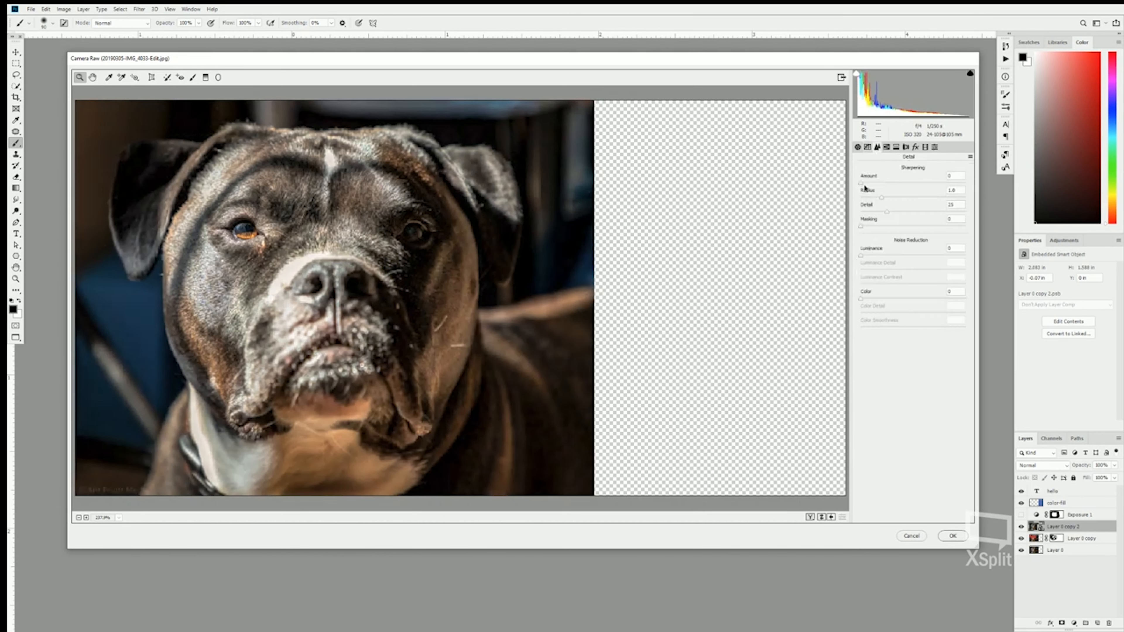
mouse_move(862, 182)
mouse_down()
mouse_move(889, 184)
mouse_move(858, 188)
mouse_up()
Step: In the HSL adjustments, set the Oranges hue to +5 and raise the Oranges luminance moderately
click(887, 148)
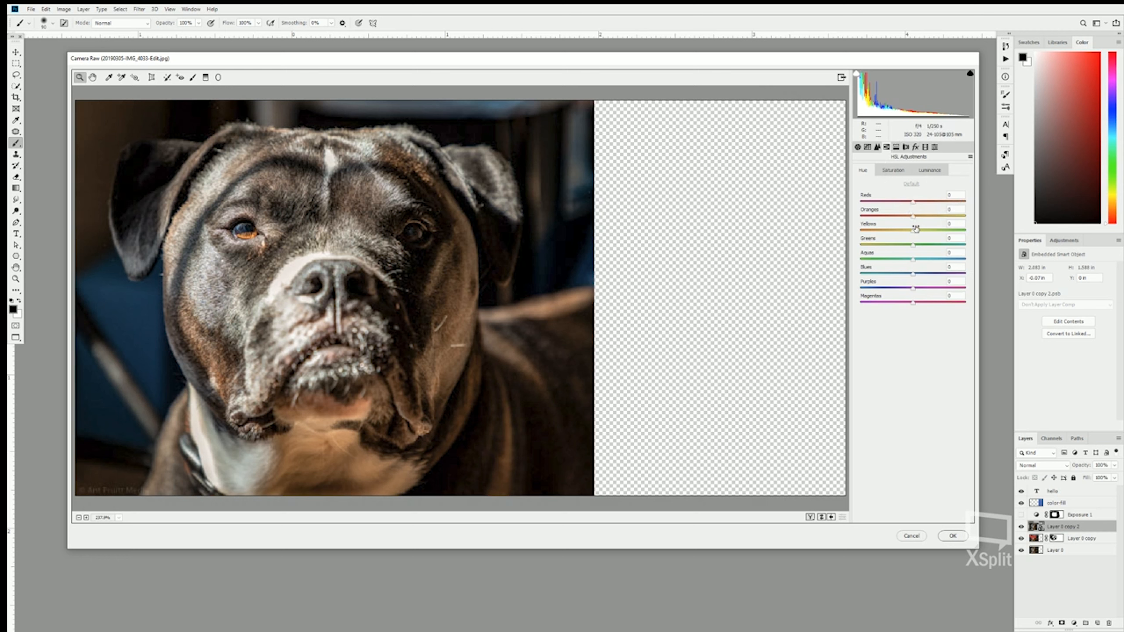
mouse_move(915, 218)
mouse_down()
mouse_move(945, 218)
mouse_move(934, 217)
mouse_up()
click(930, 172)
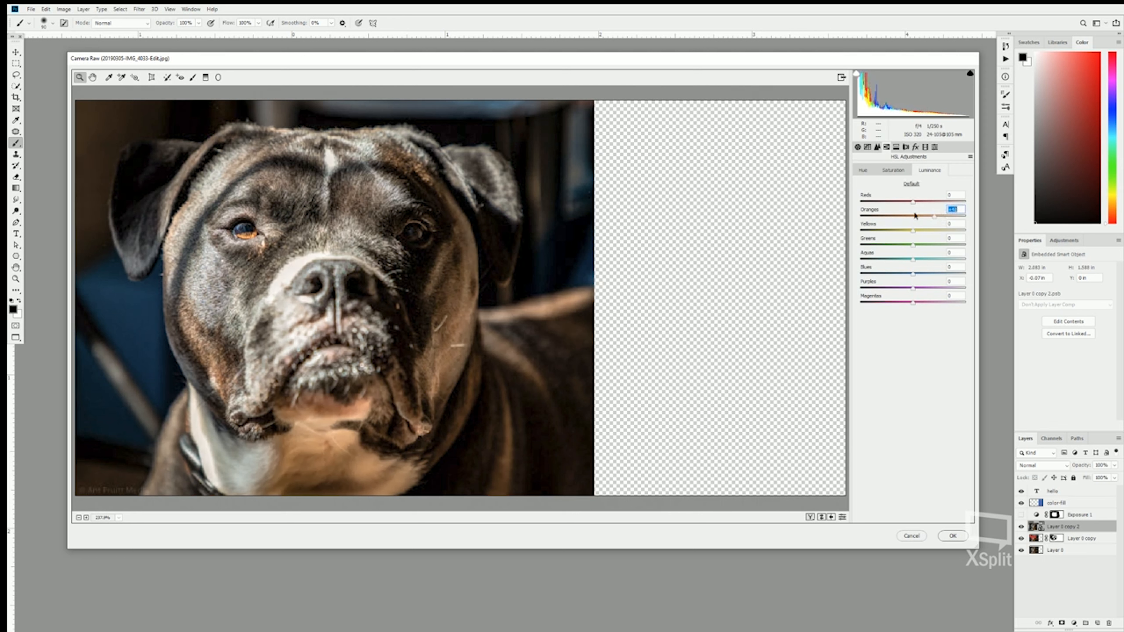
Step: Test the Blues saturation at a high value and at its minimum, and leave it strongly increased
click(898, 172)
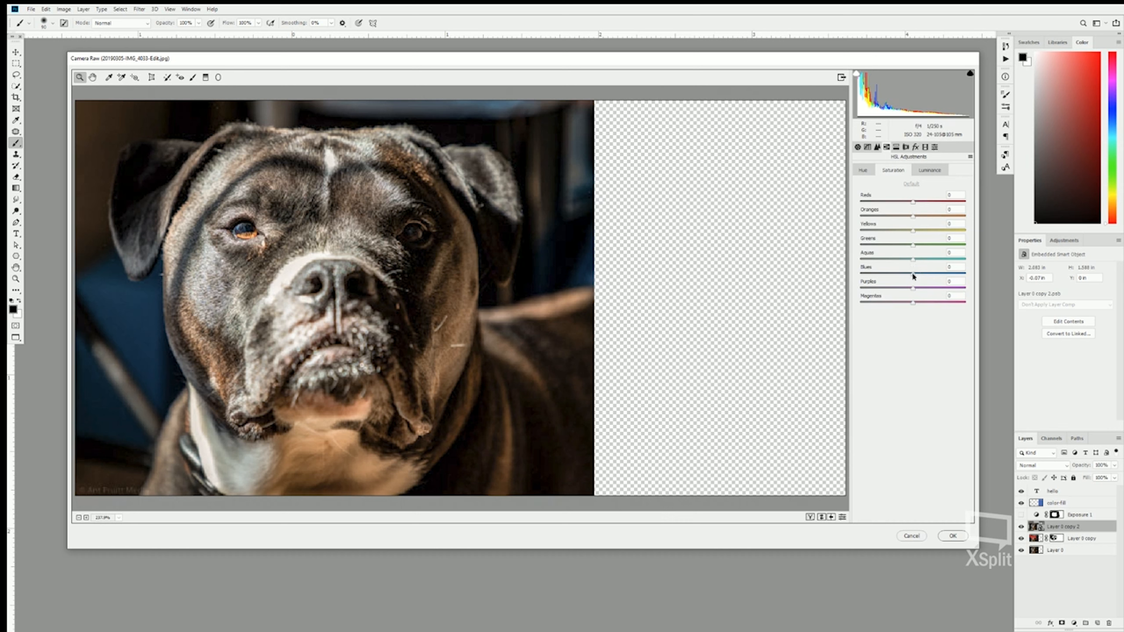
drag(913, 277, 956, 274)
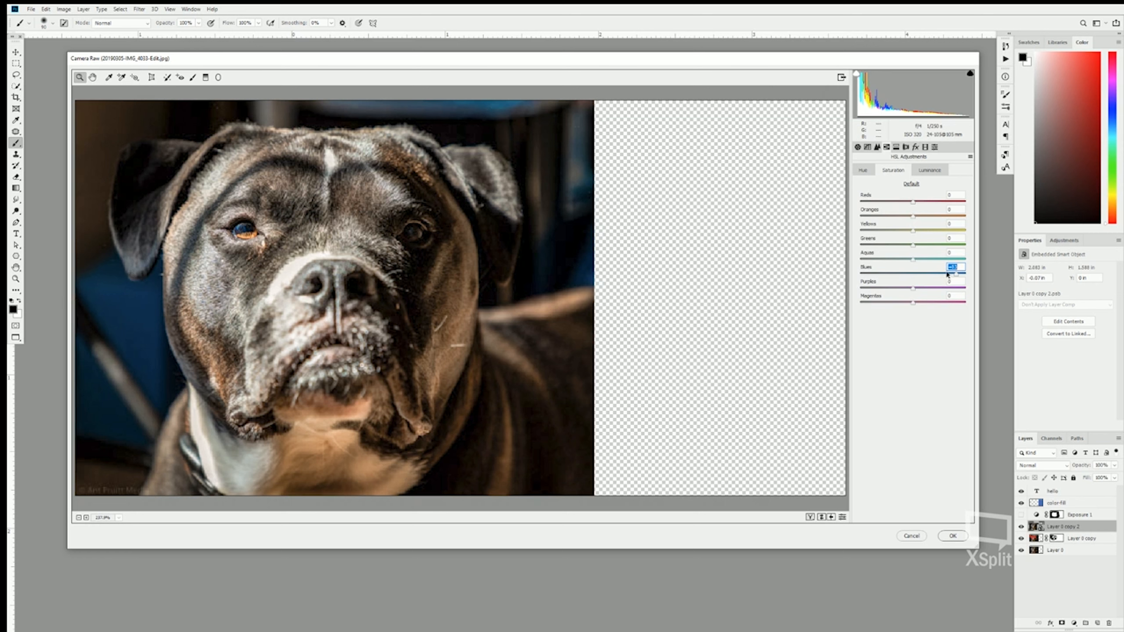
drag(959, 277, 820, 279)
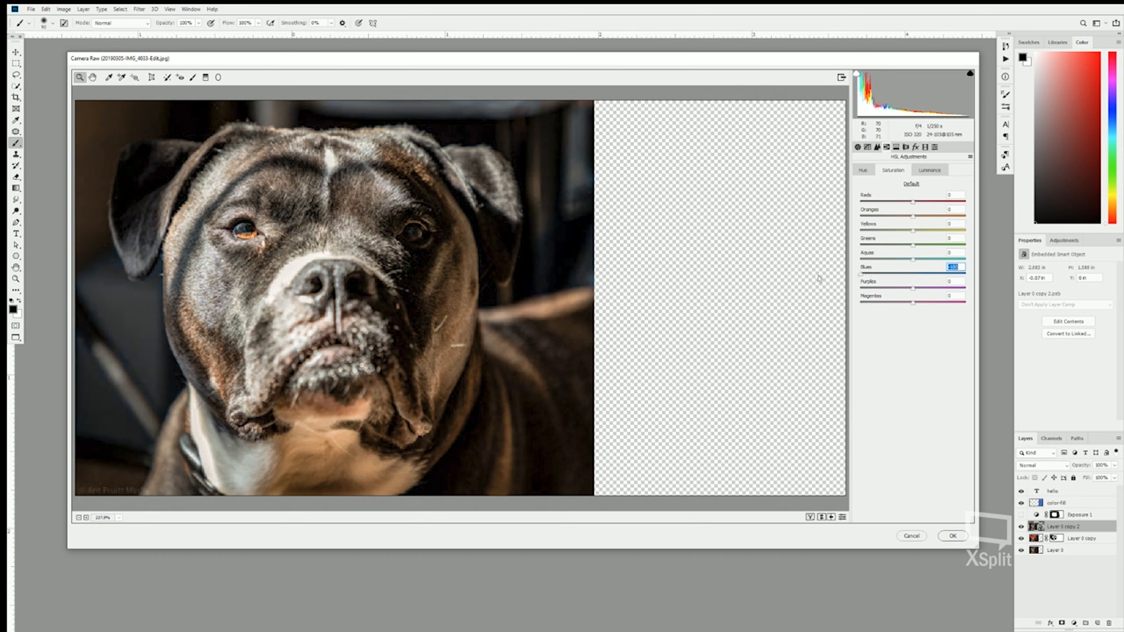
click(135, 319)
drag(862, 274, 950, 282)
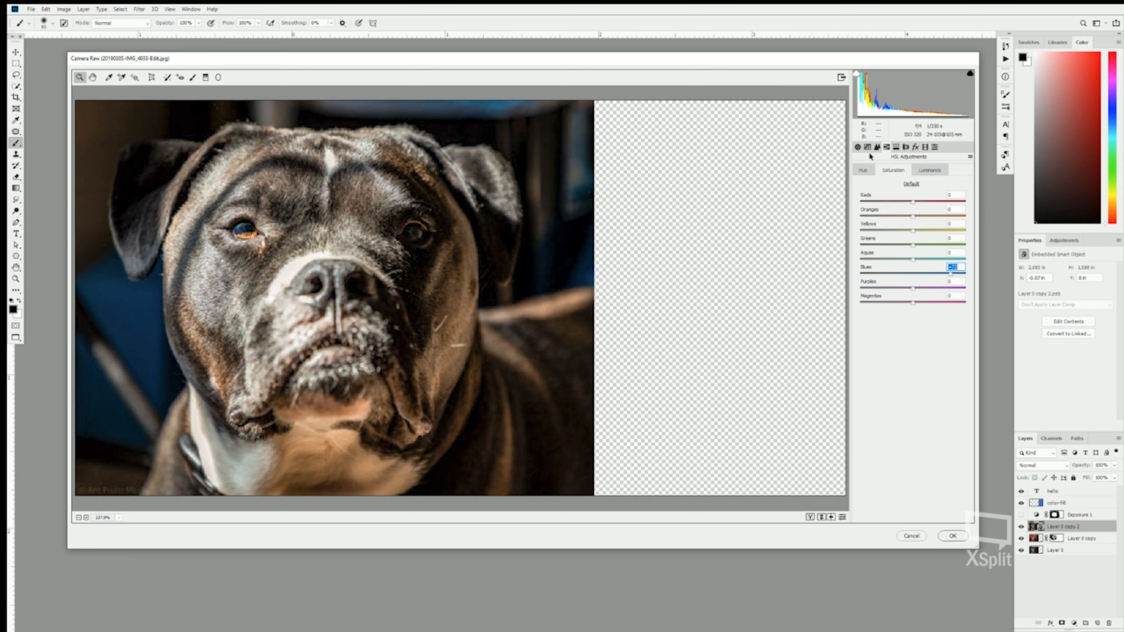
Step: Lower Clarity to +7, reset Vibrance to 0 and apply the Camera Raw filter
click(874, 170)
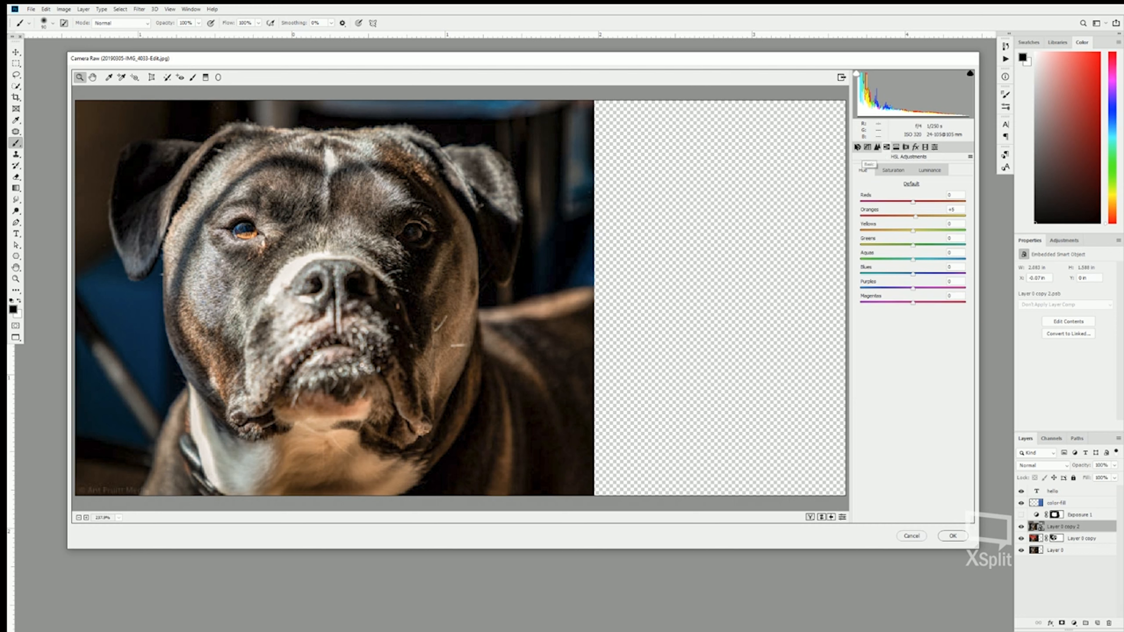
click(858, 147)
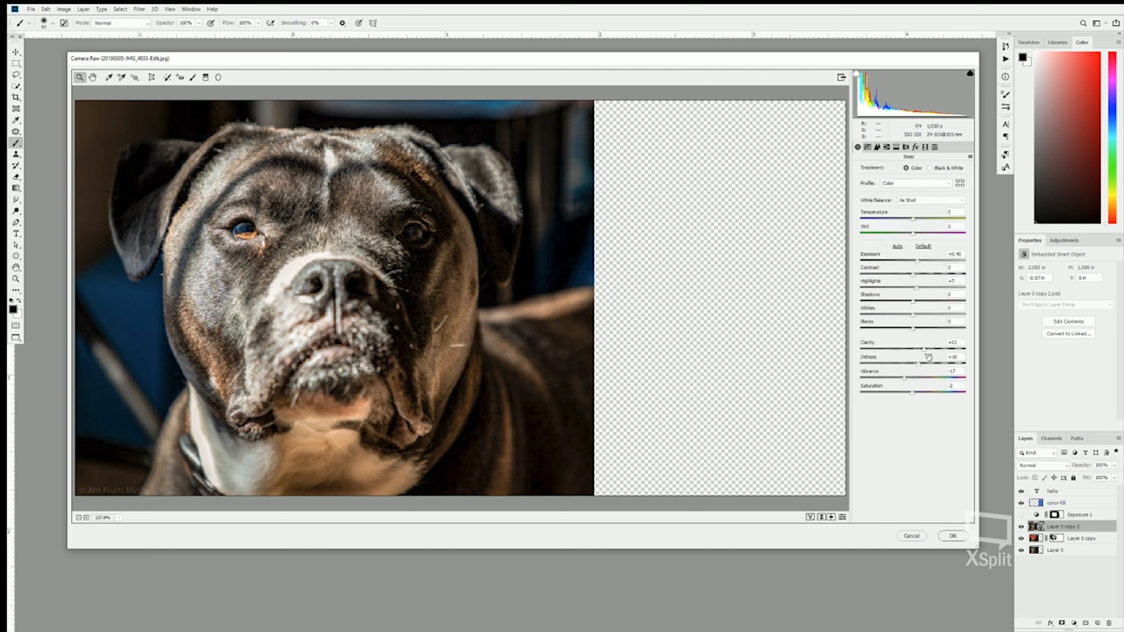
drag(926, 353, 920, 353)
double_click(905, 379)
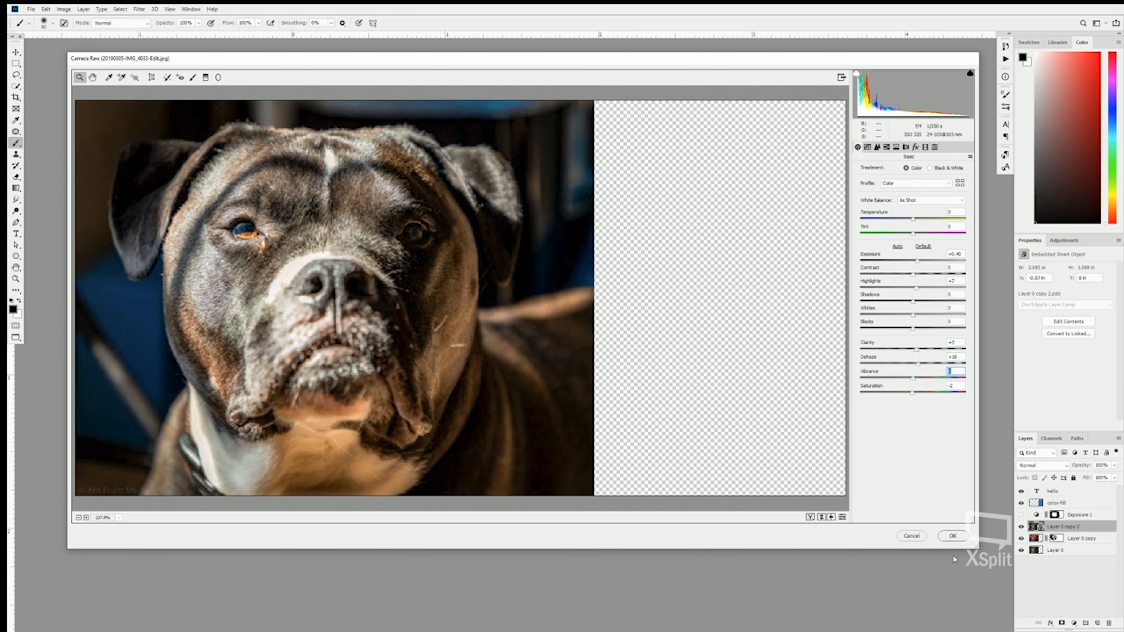
click(954, 538)
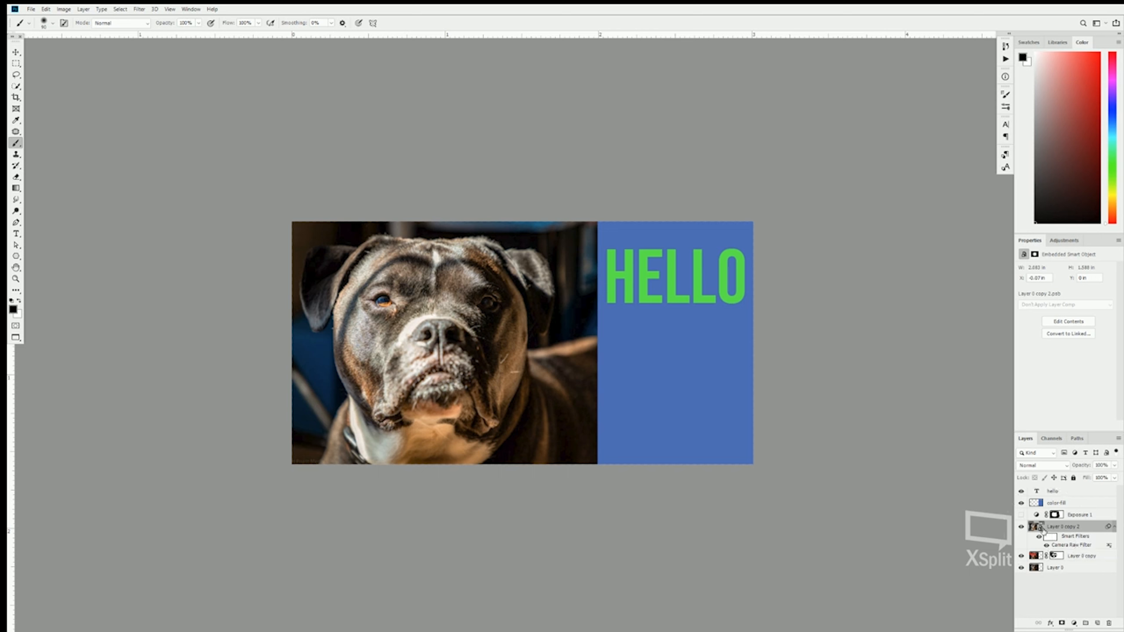
Step: Reopen the Camera Raw smart filter and set Exposure 0.00, Contrast +21 and Shadows +27, with slightly more Clarity
double_click(1077, 547)
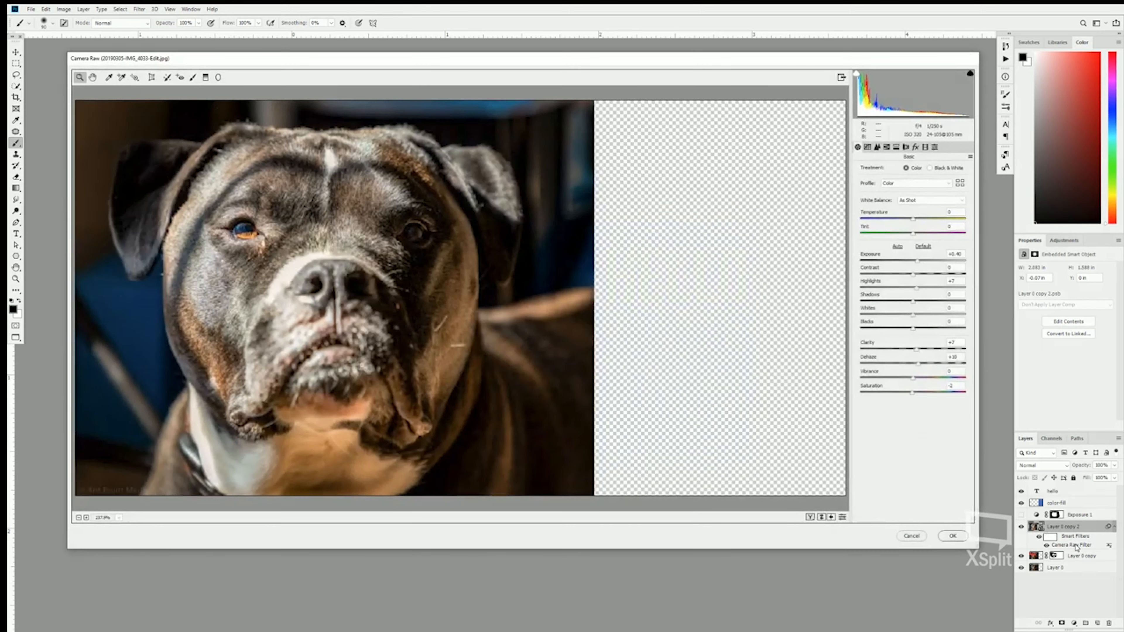
click(877, 147)
click(867, 147)
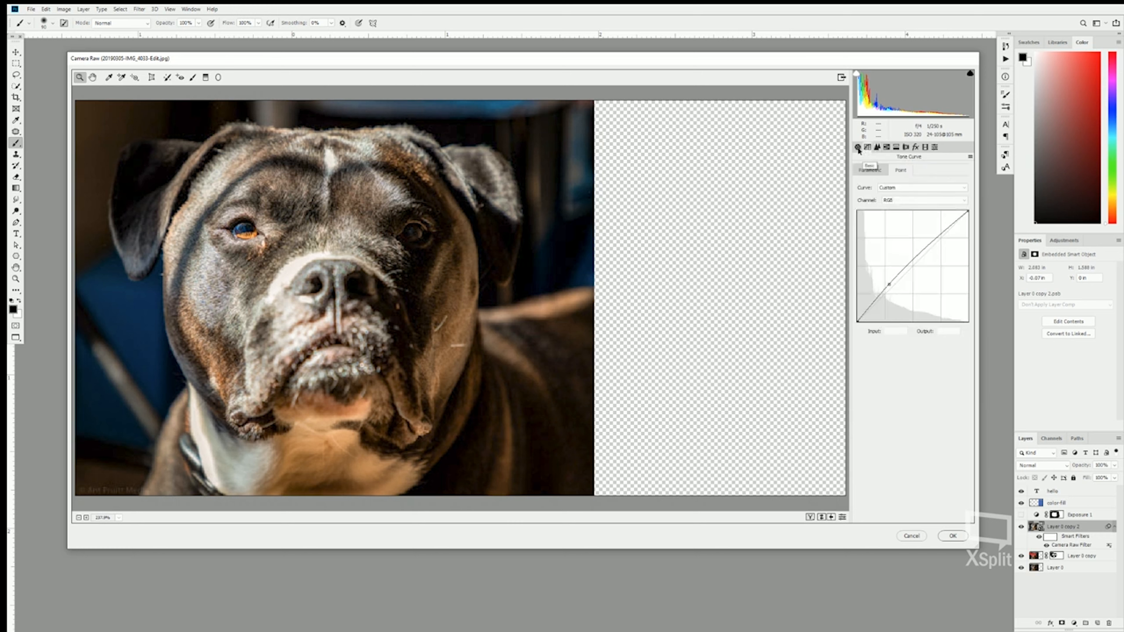
click(858, 148)
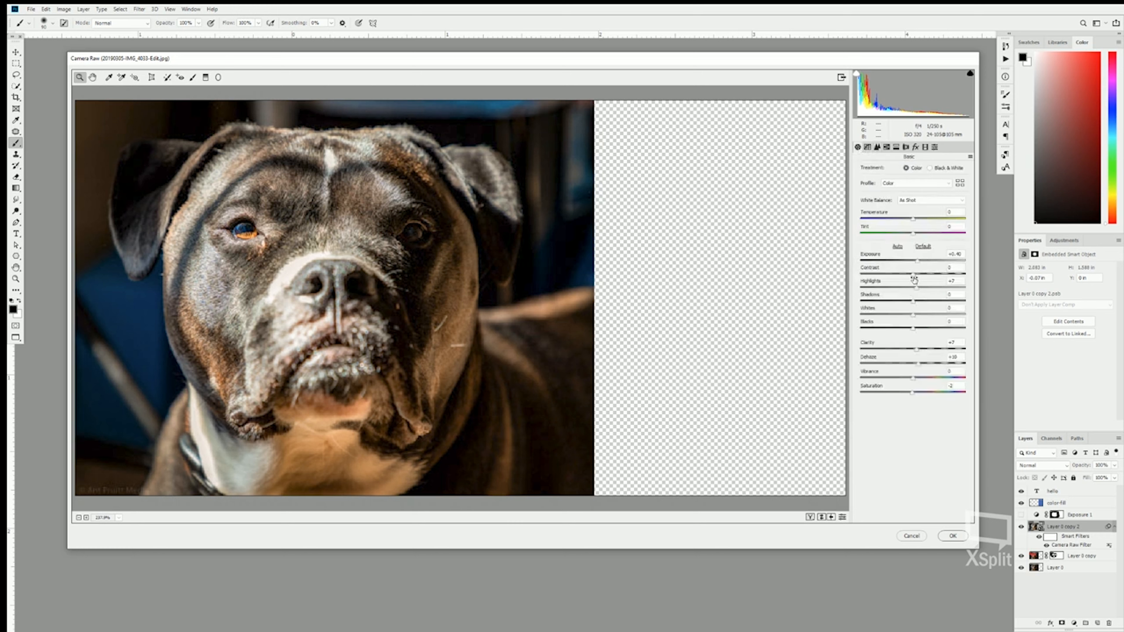
drag(913, 275, 927, 305)
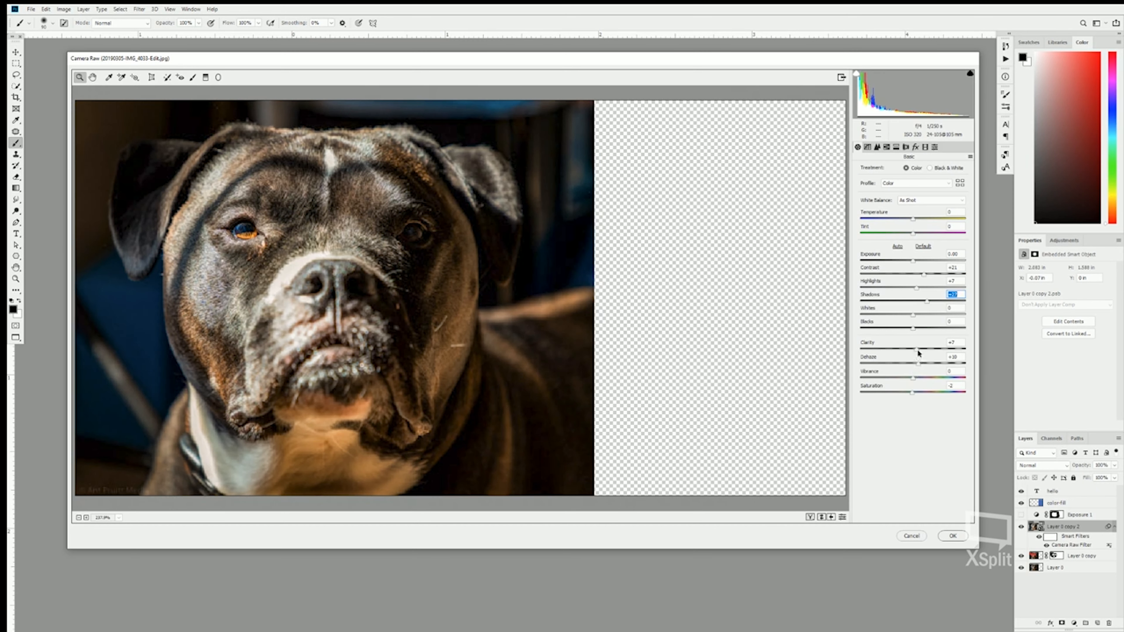
drag(918, 351, 920, 348)
Step: Increase the sharpening Amount and Masking, add some Luminance noise reduction, and apply the revised Camera Raw settings
click(876, 147)
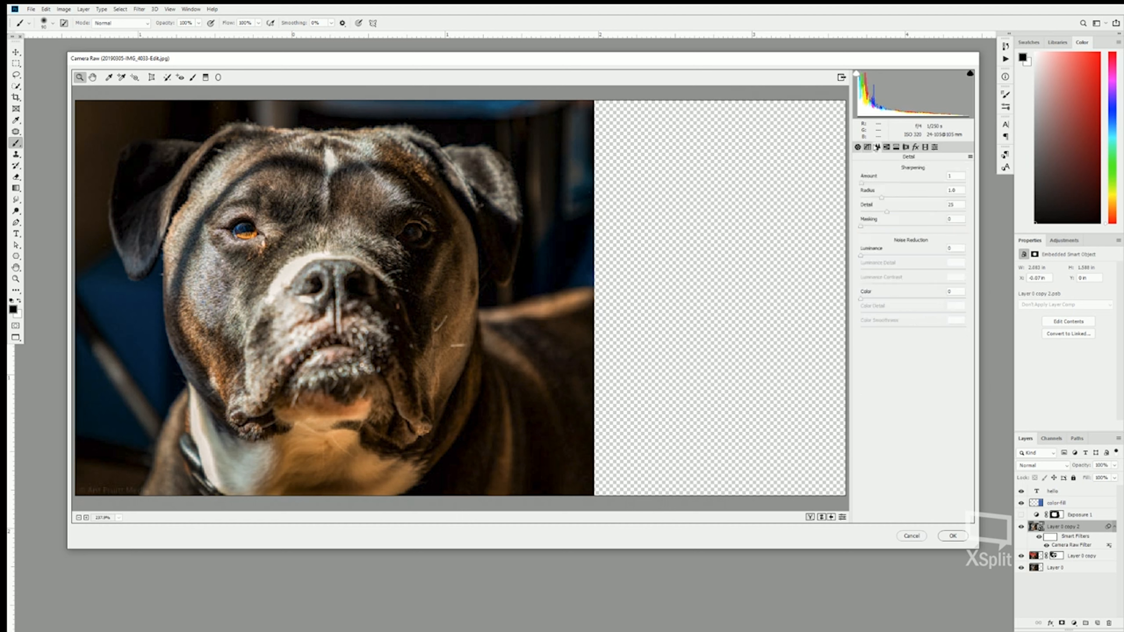
drag(863, 227, 877, 230)
mouse_move(862, 182)
mouse_down()
mouse_move(883, 182)
mouse_move(868, 200)
mouse_move(869, 183)
mouse_up()
drag(863, 256, 880, 272)
click(952, 536)
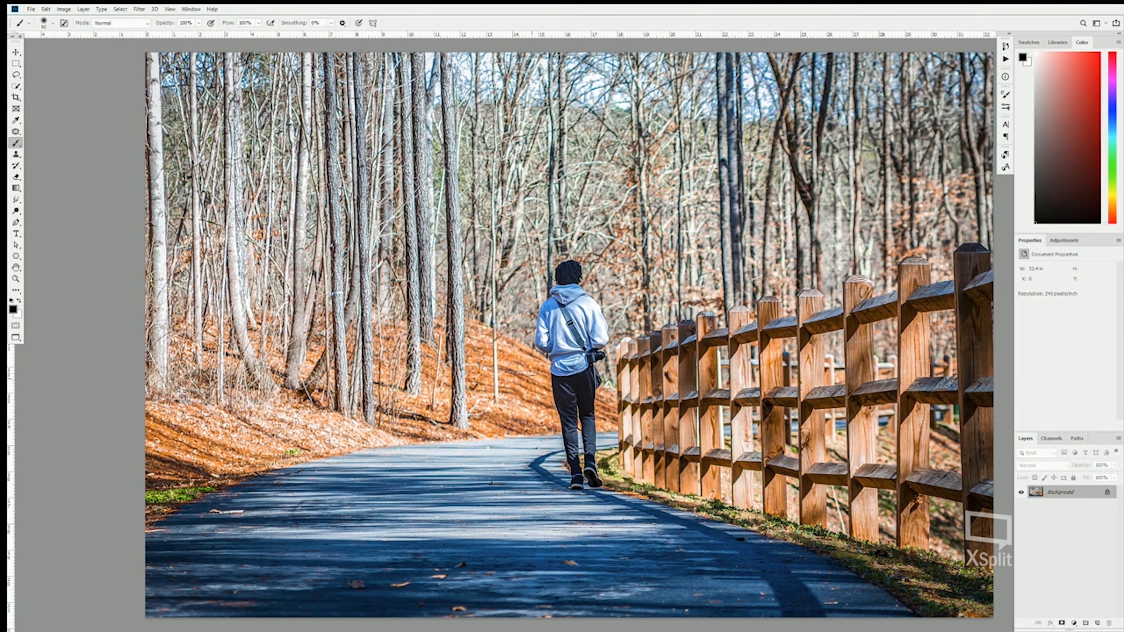
Step: Switch to the photo of the person walking on the wooded path, unlock its Background layer and duplicate it
key(super)
key(super)
click(1107, 492)
drag(1091, 493, 1098, 624)
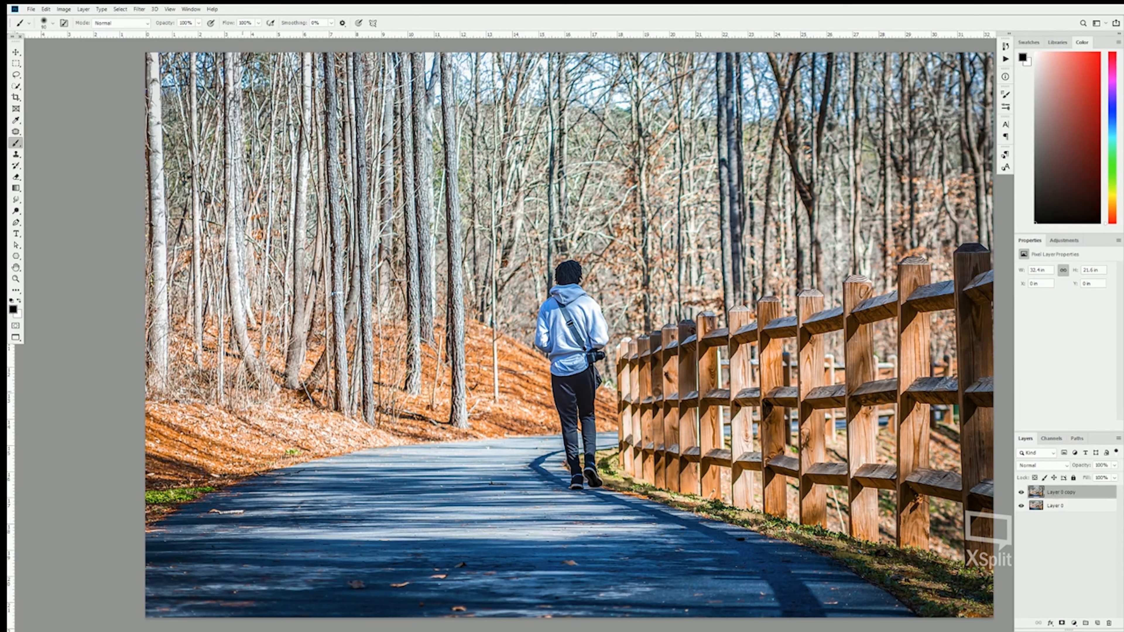
Step: Extend the canvas about 3.37 in beyond the photo's left edge with the Crop tool
scroll(303, 367, down, 5)
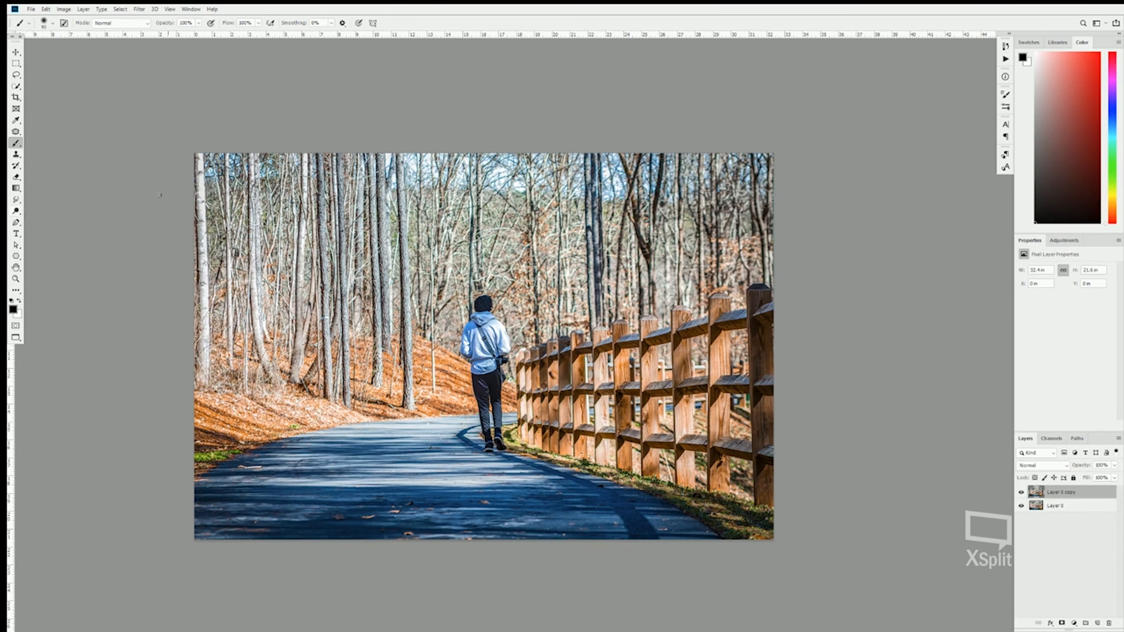
key(c)
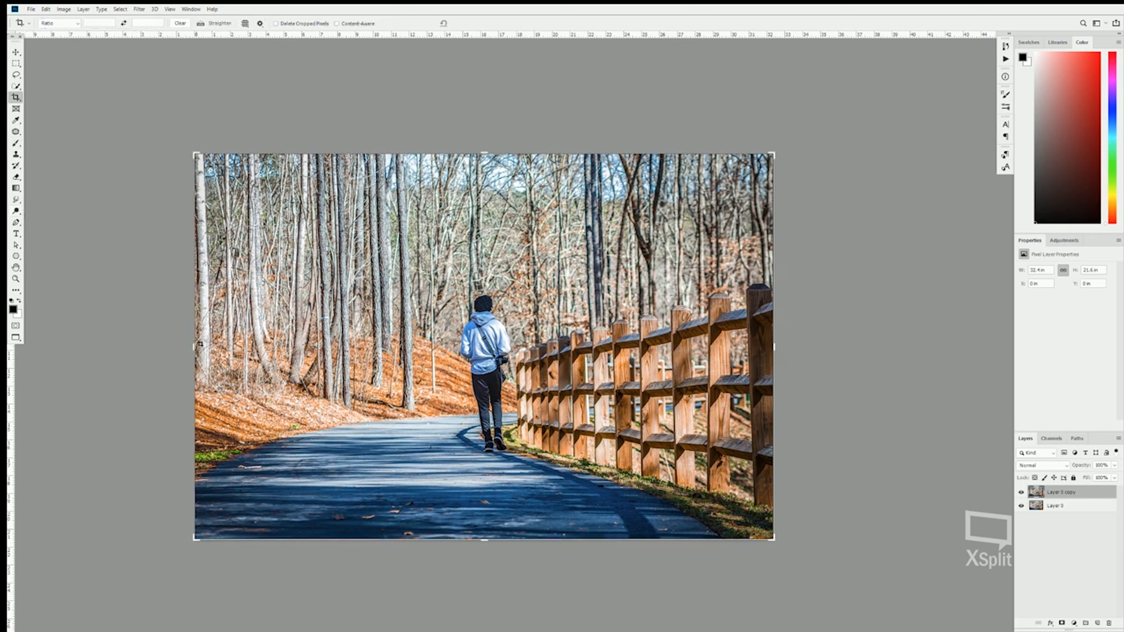
drag(189, 342, 164, 347)
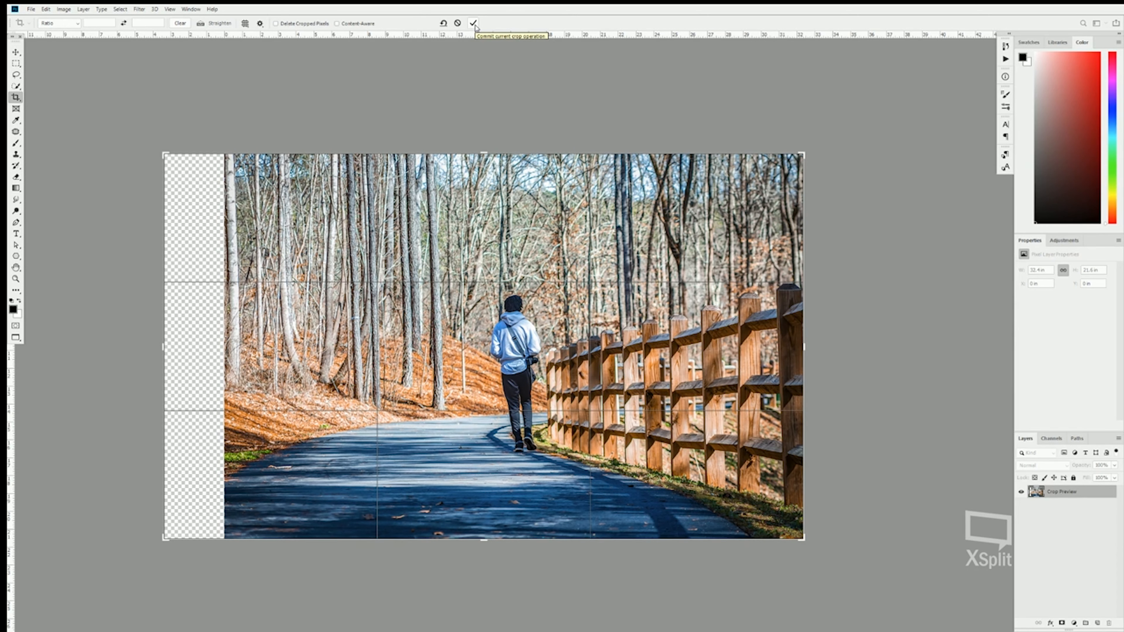
click(474, 24)
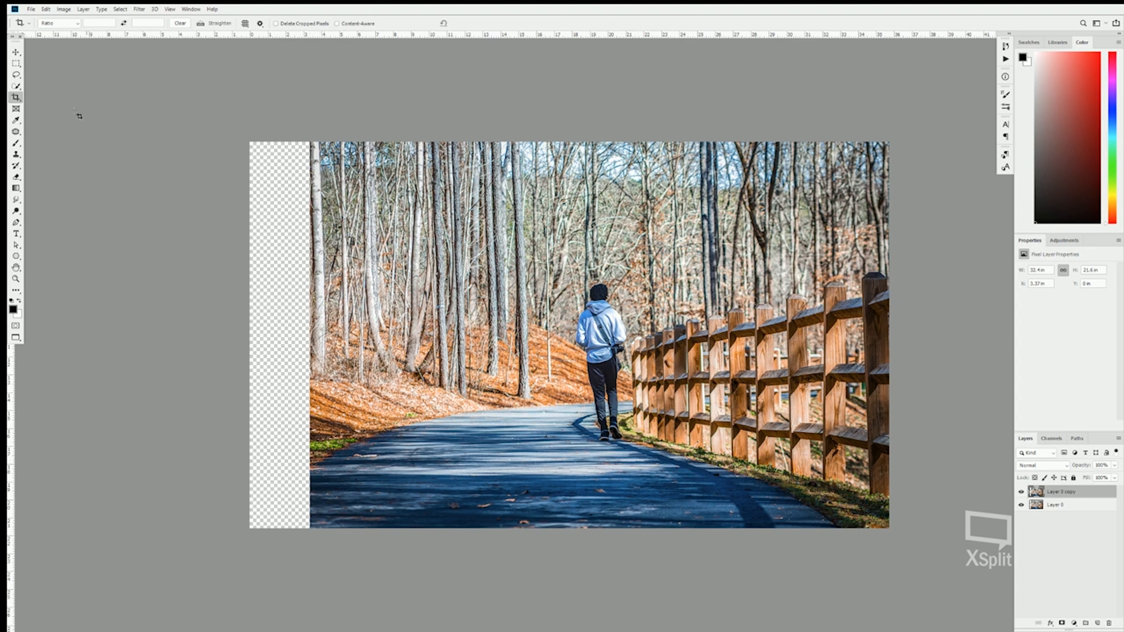
Step: Add a new layer and make a rectangular marquee selection around the empty strip beside the photo
click(16, 63)
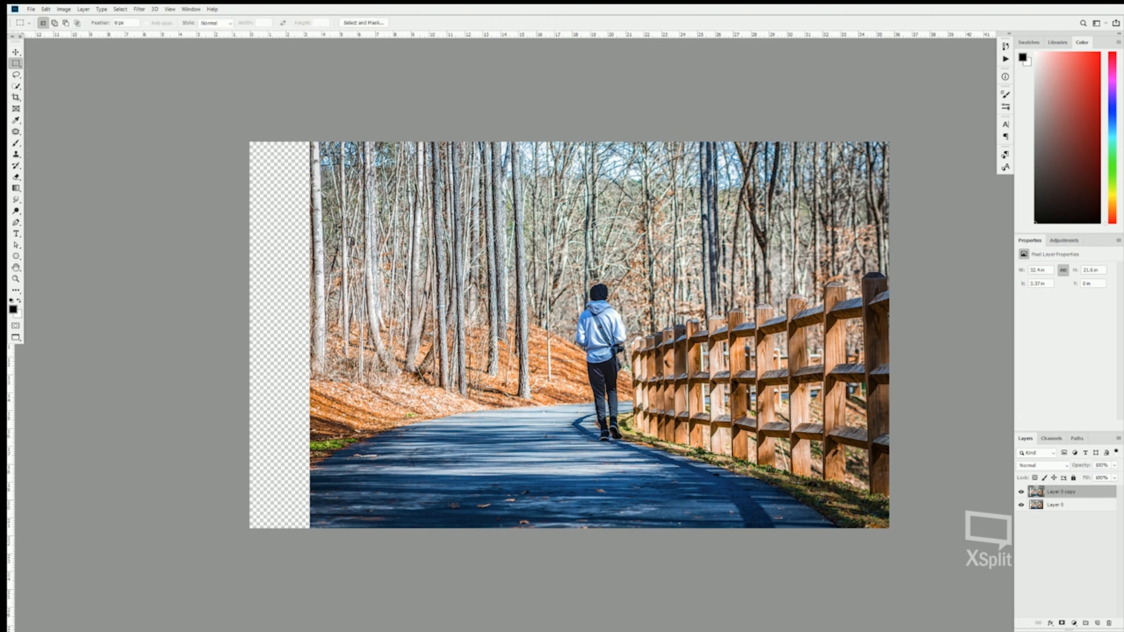
click(1097, 624)
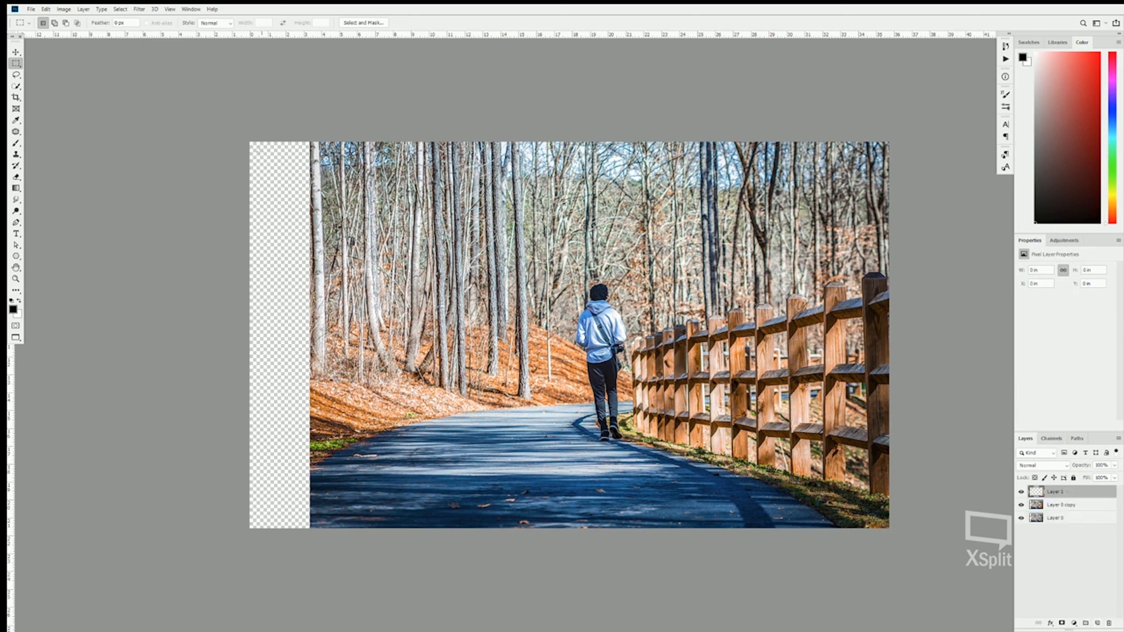
drag(248, 139, 310, 537)
Step: Try to fill the selected empty strip on the blank new layer using Content-Aware contents
click(46, 9)
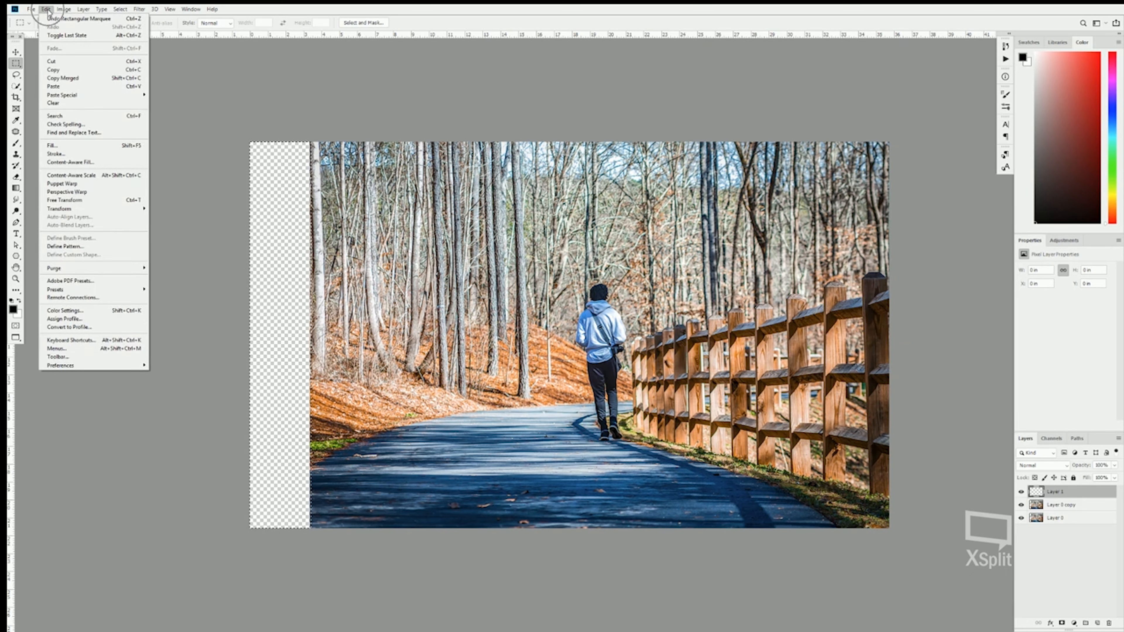
click(60, 147)
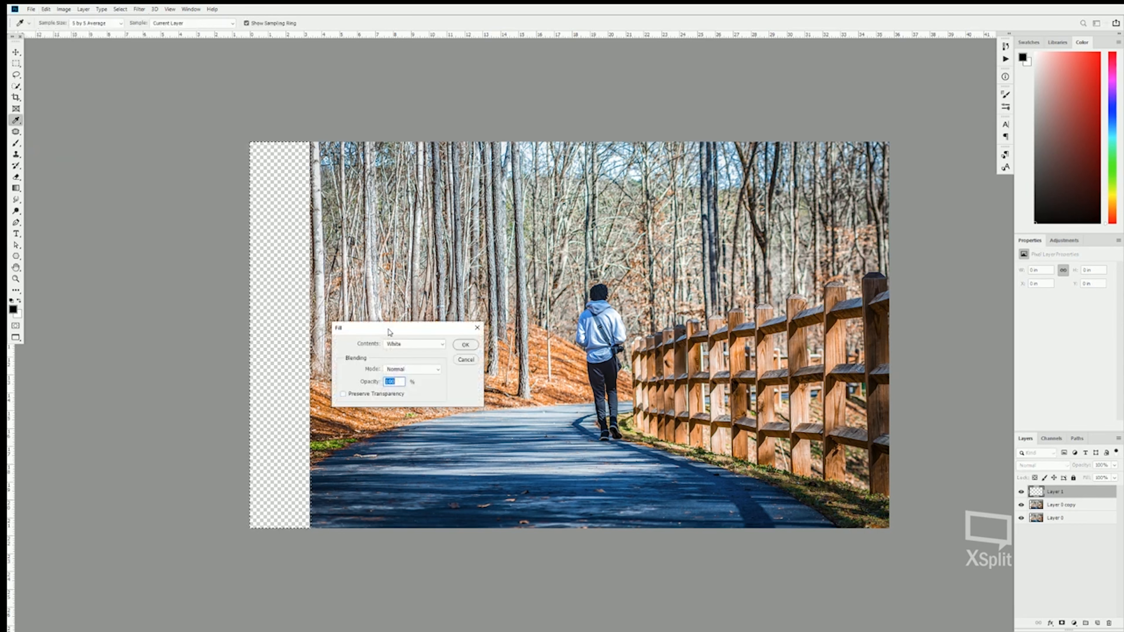
drag(392, 331, 461, 125)
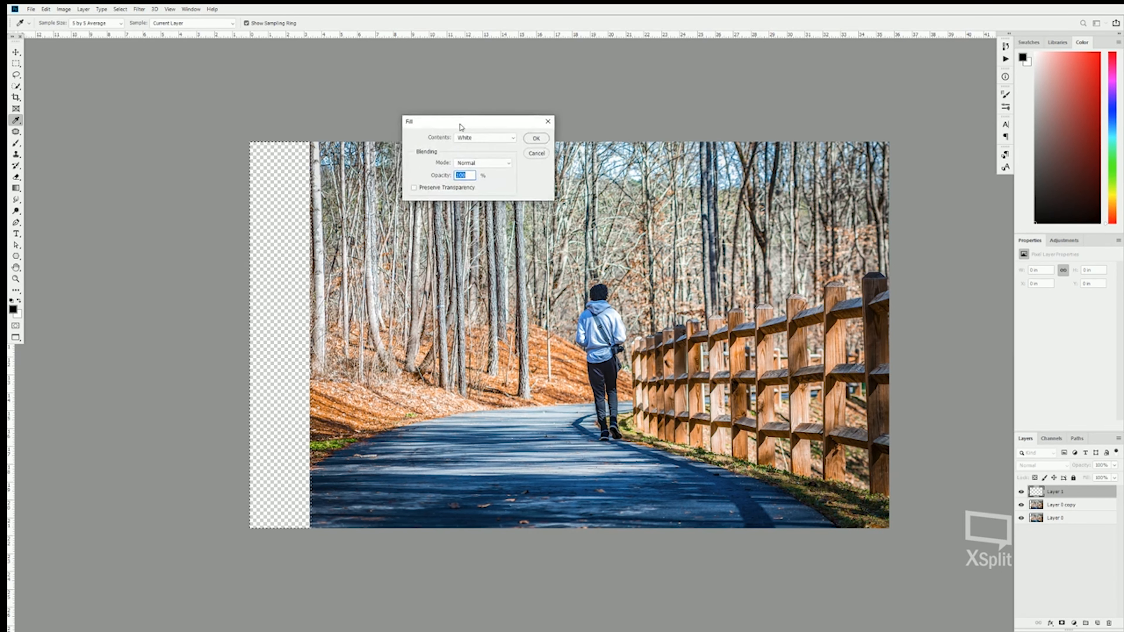
click(509, 140)
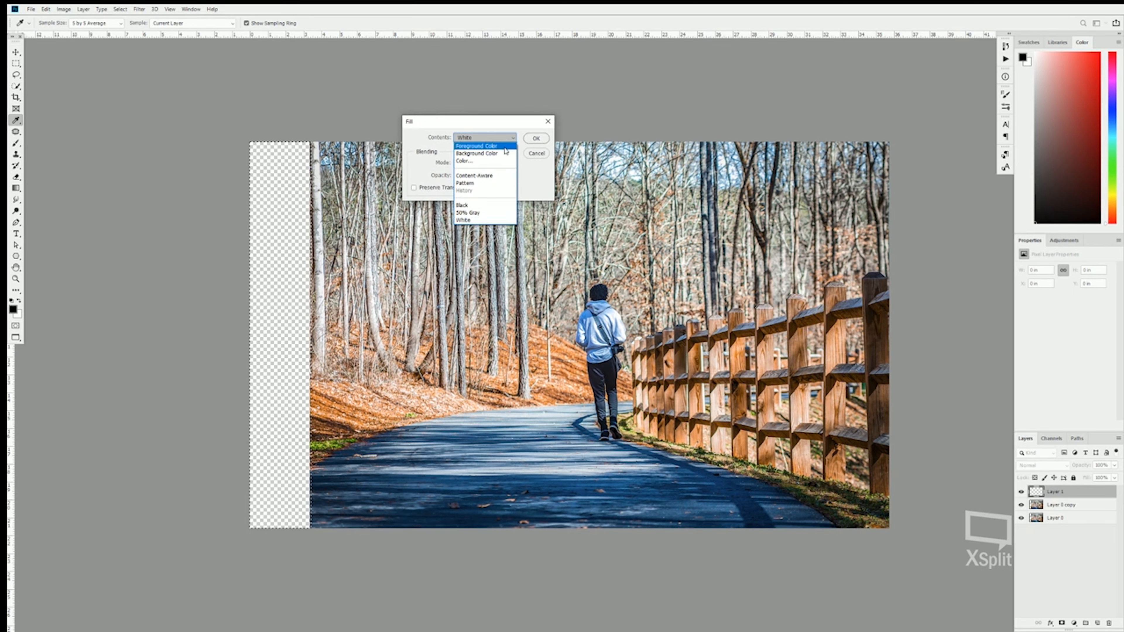
click(489, 177)
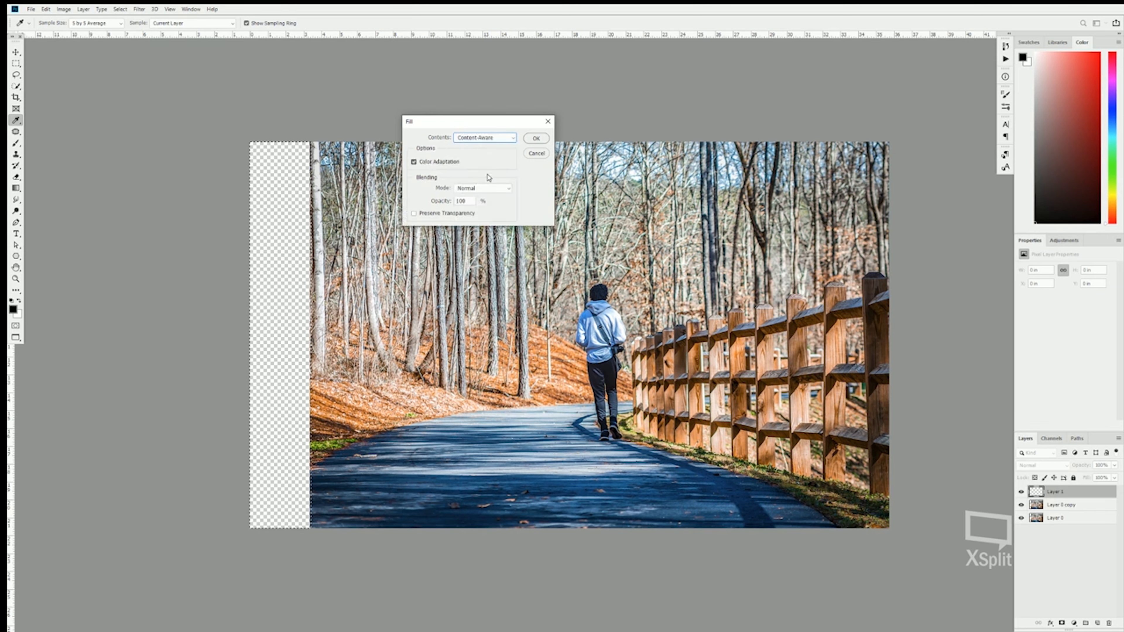
click(533, 139)
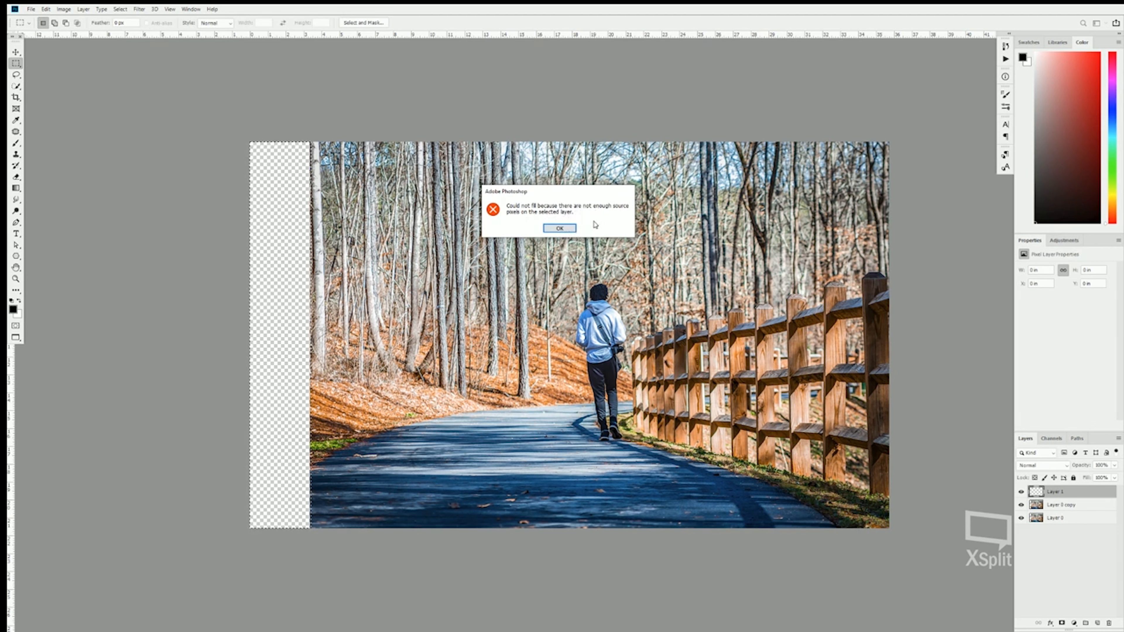
click(560, 228)
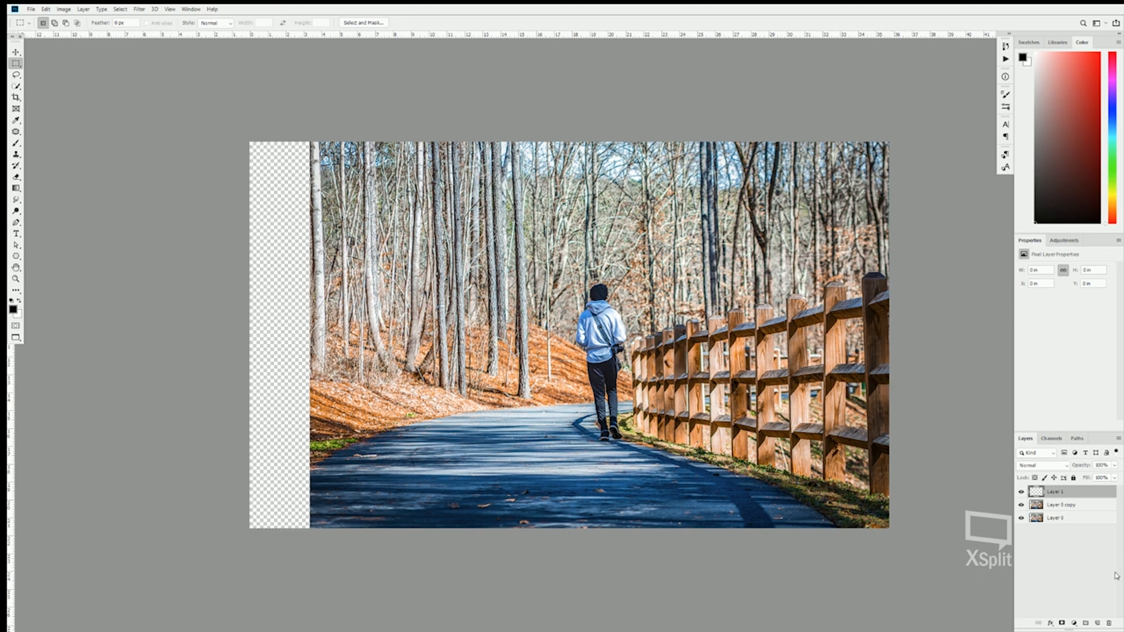
Step: Delete the blank layer and duplicate the Layer 0 copy layer
key(Delete)
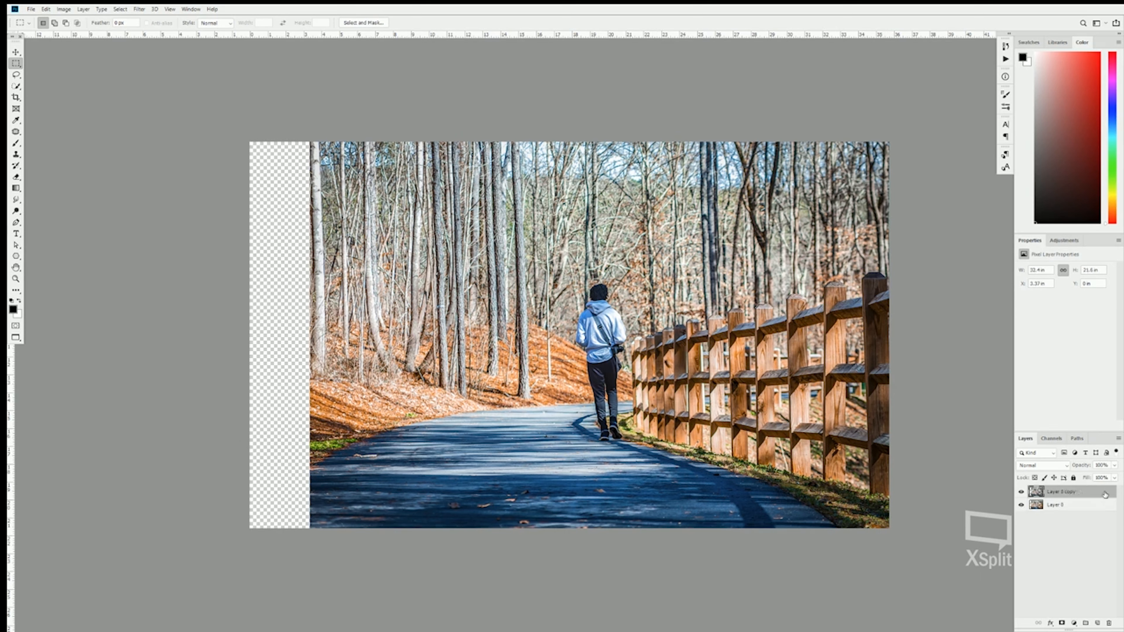
drag(1105, 494, 1097, 623)
Step: Marquee-select the empty strip with a sliver of the photo's edge, fill it using Content-Aware contents, and undo the fill
drag(249, 140, 301, 507)
click(217, 107)
drag(242, 139, 320, 532)
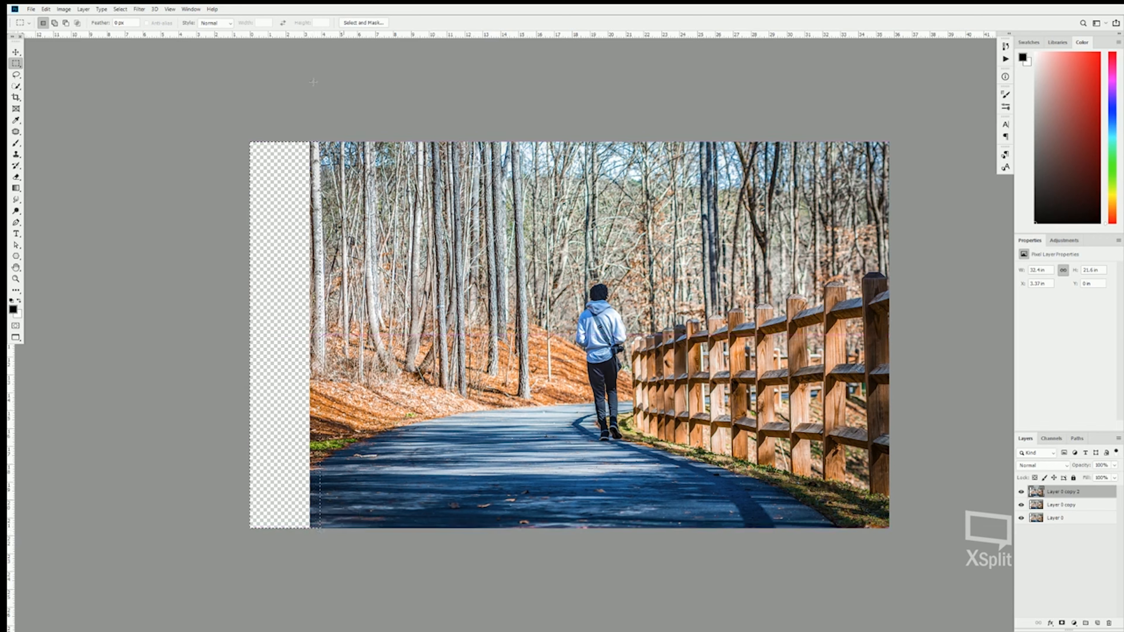
click(45, 9)
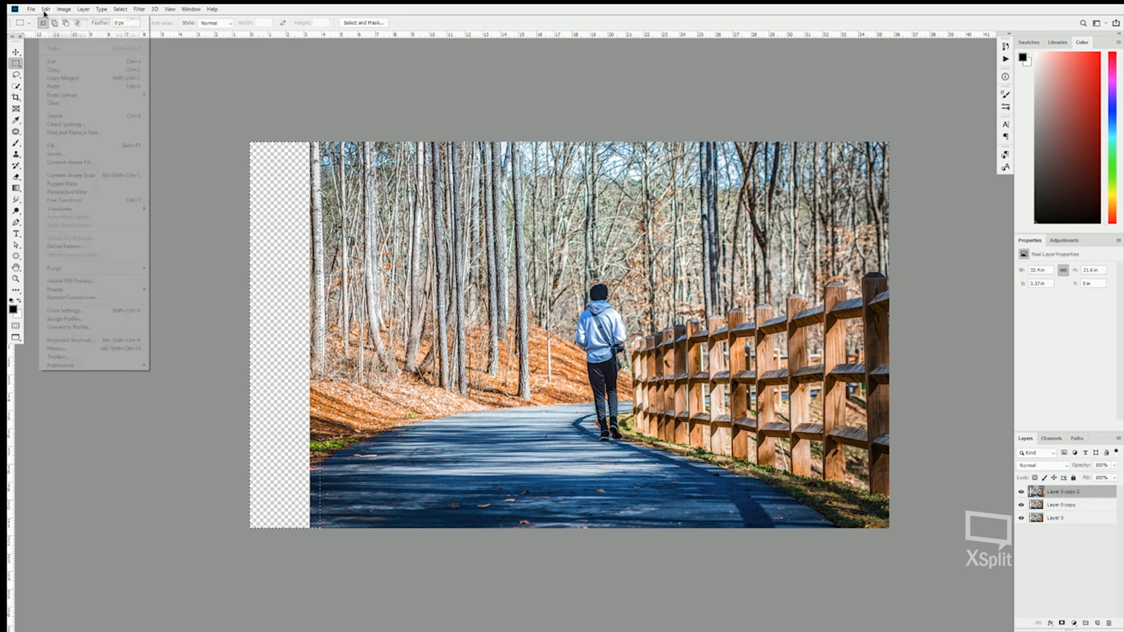
click(87, 150)
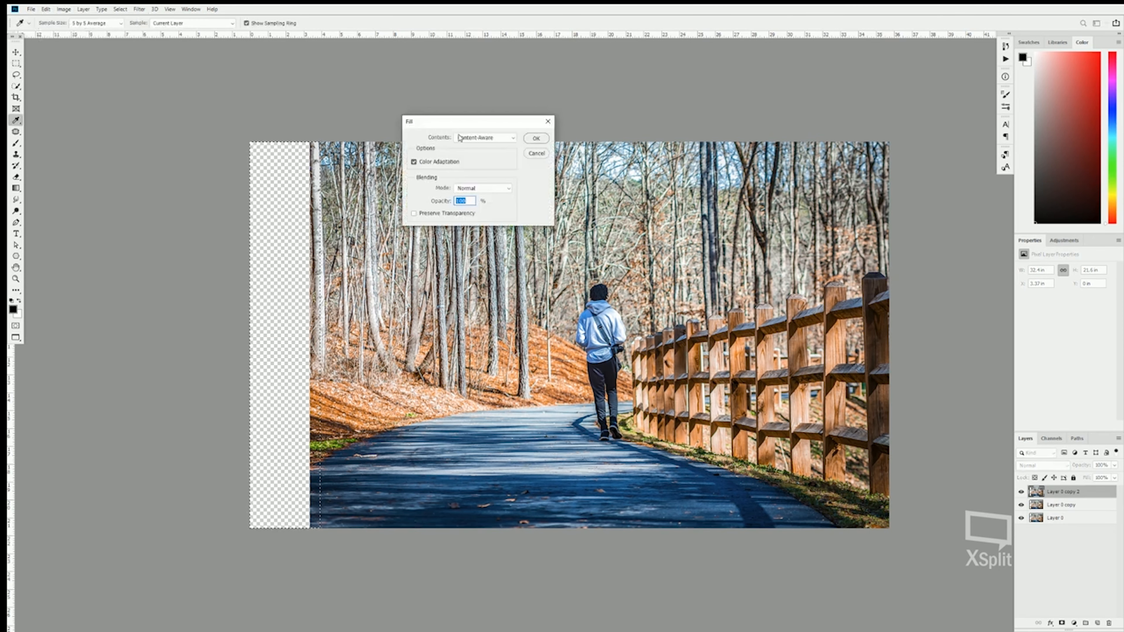
click(484, 137)
click(471, 176)
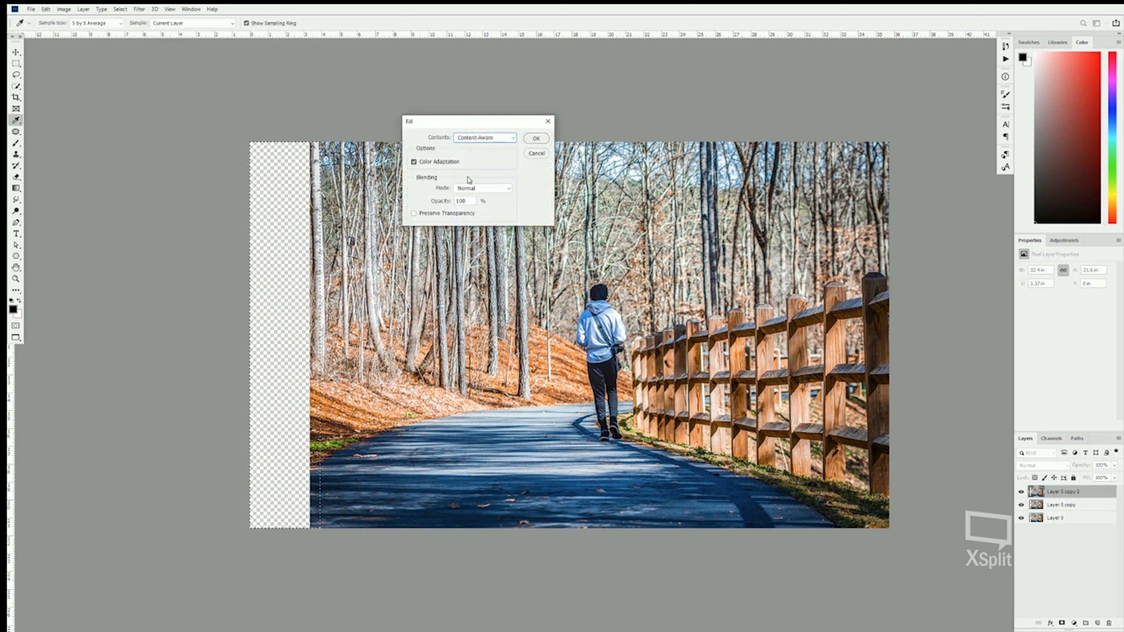
click(536, 138)
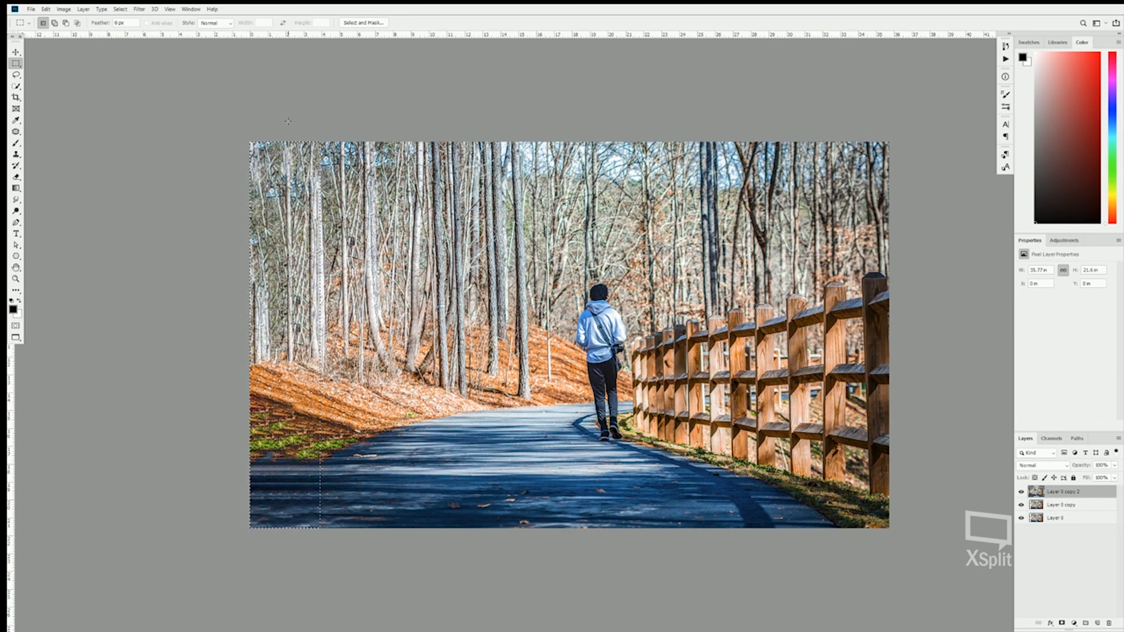
key(Delete)
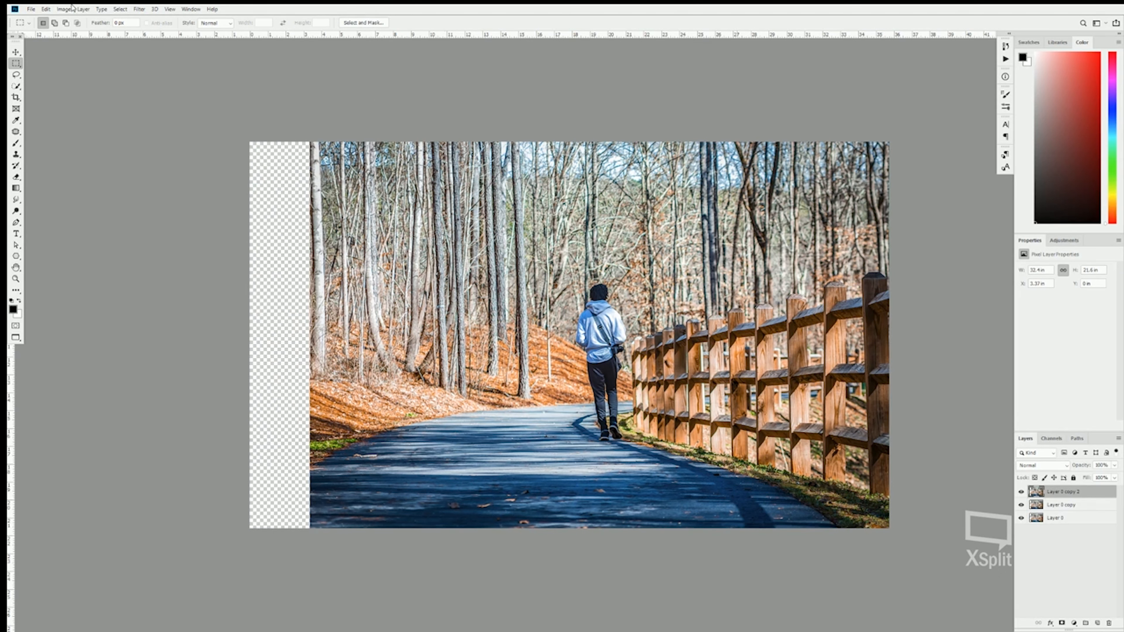
click(46, 10)
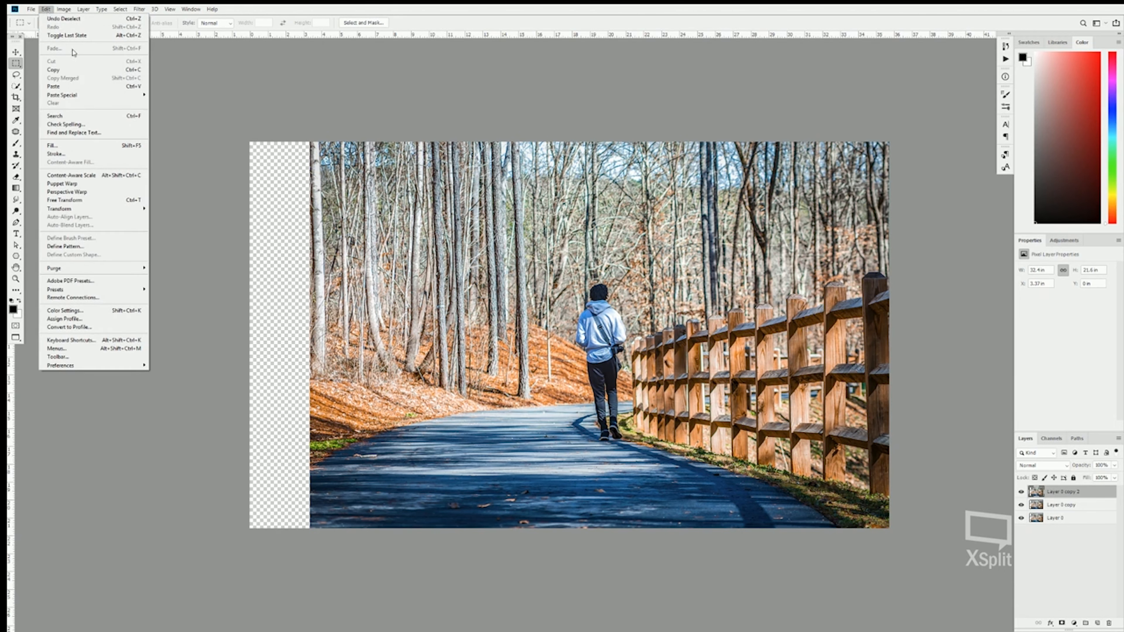
click(46, 9)
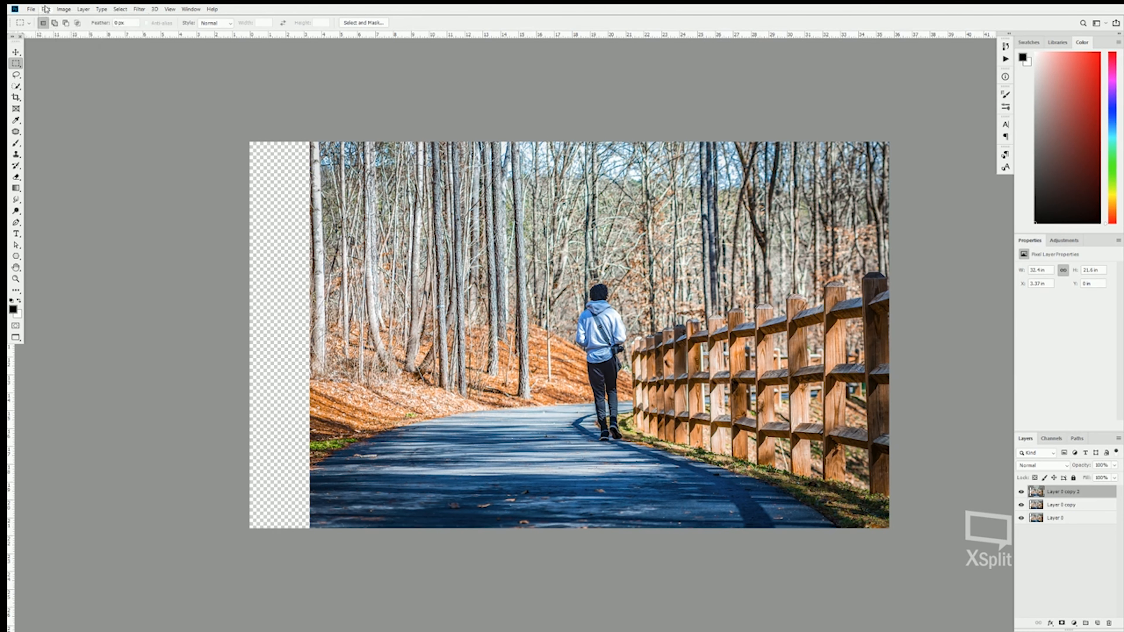
click(46, 8)
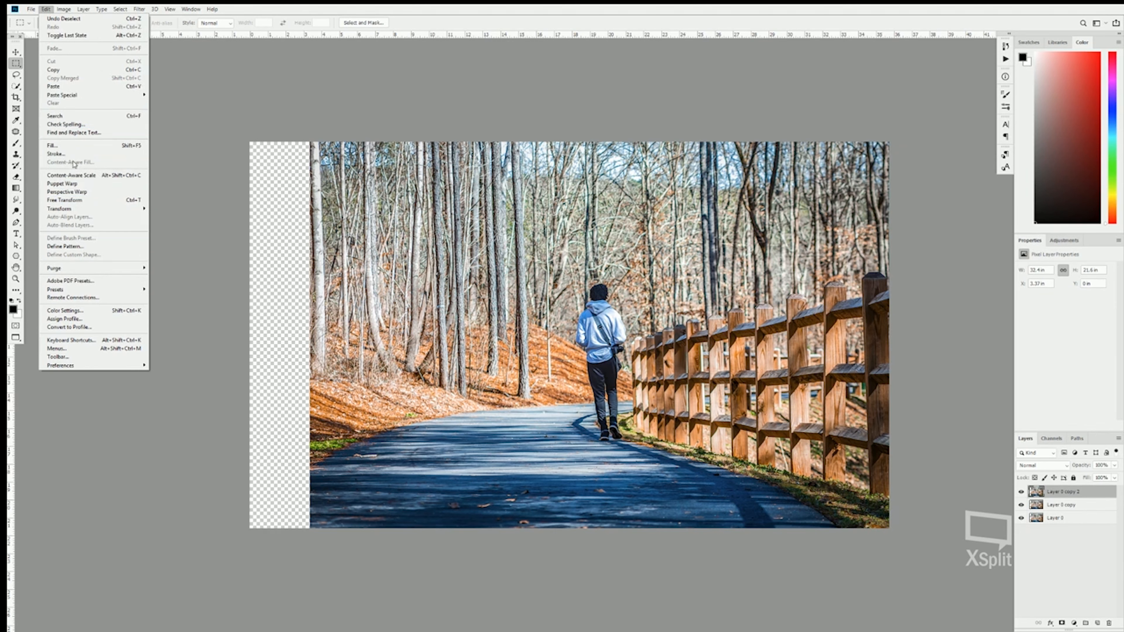
click(1080, 511)
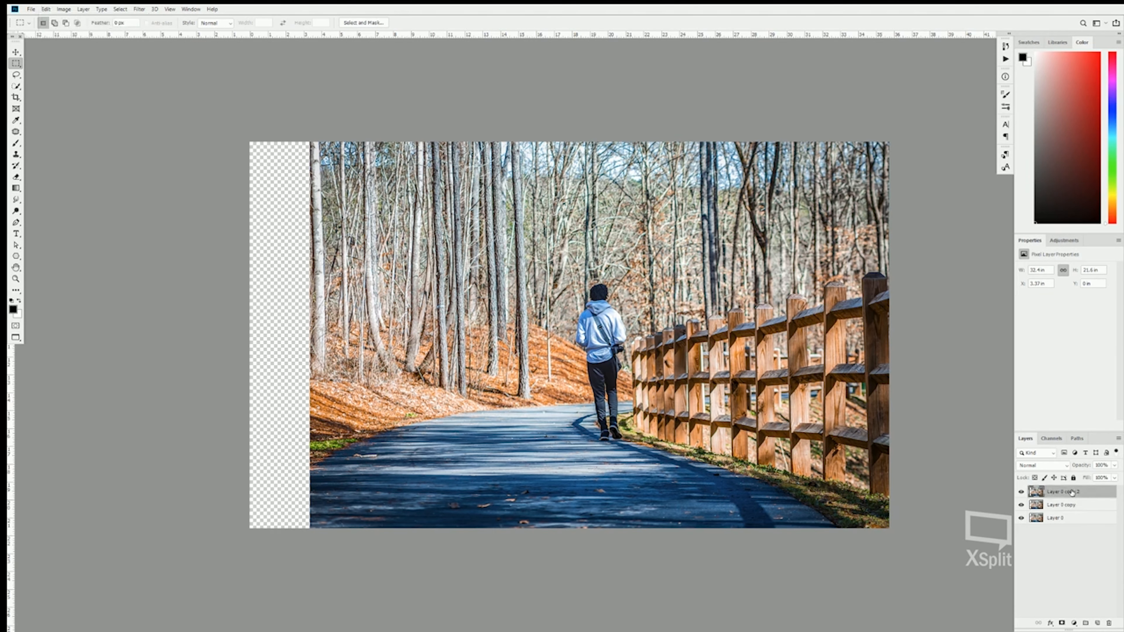
click(46, 8)
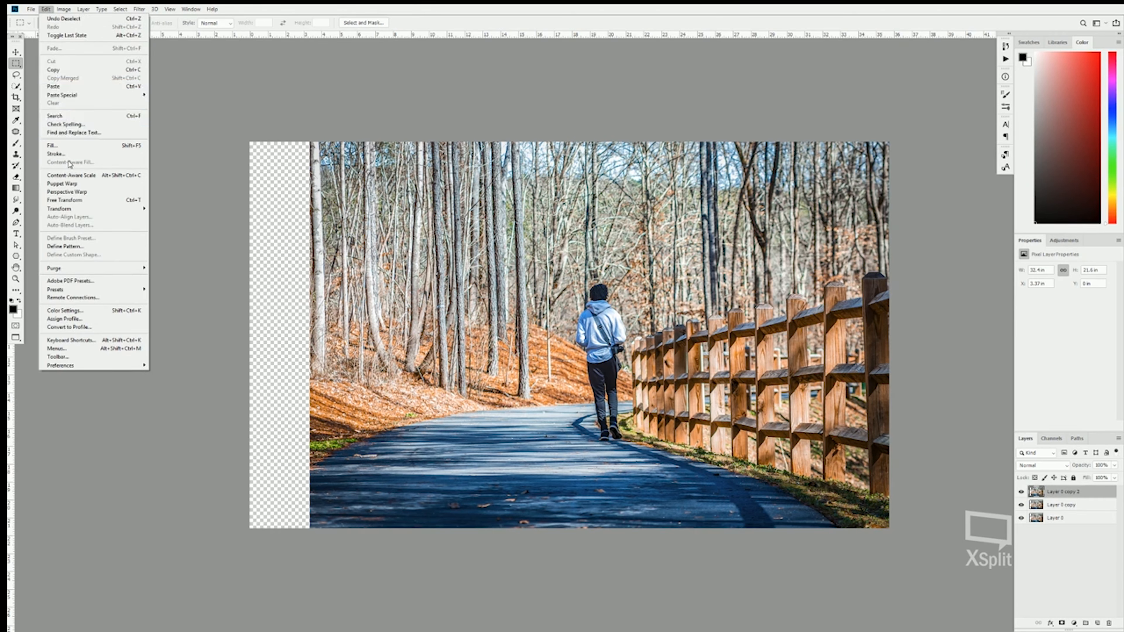
click(286, 83)
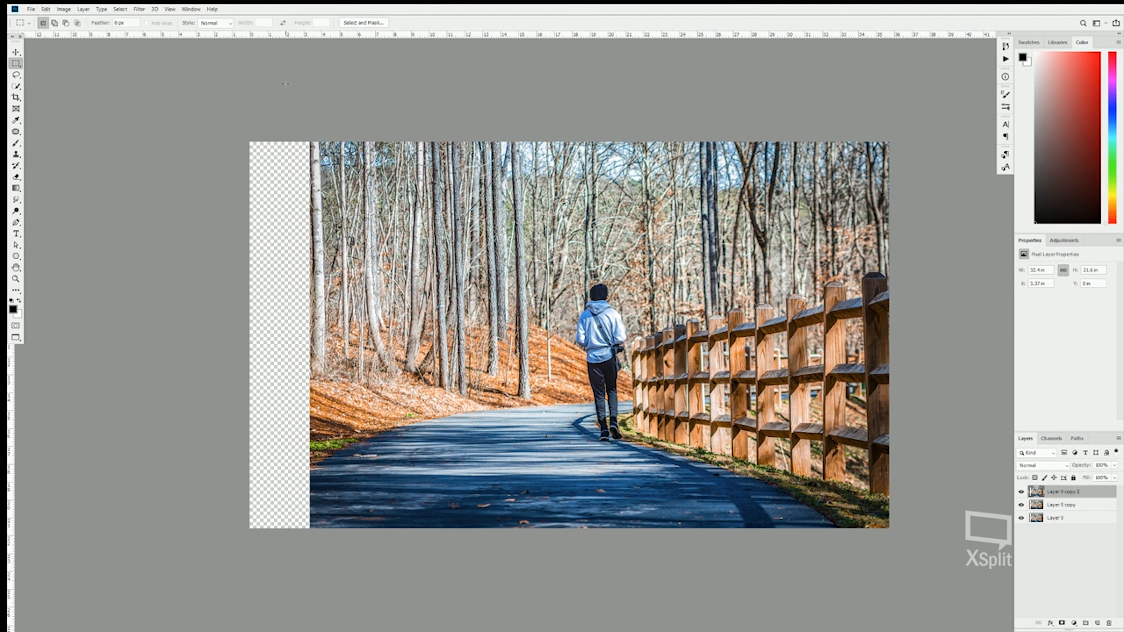
Step: On Layer 0 copy, marquee-select the empty strip with a sliver of the photo's edge and open the Content-Aware Fill workspace
click(1036, 505)
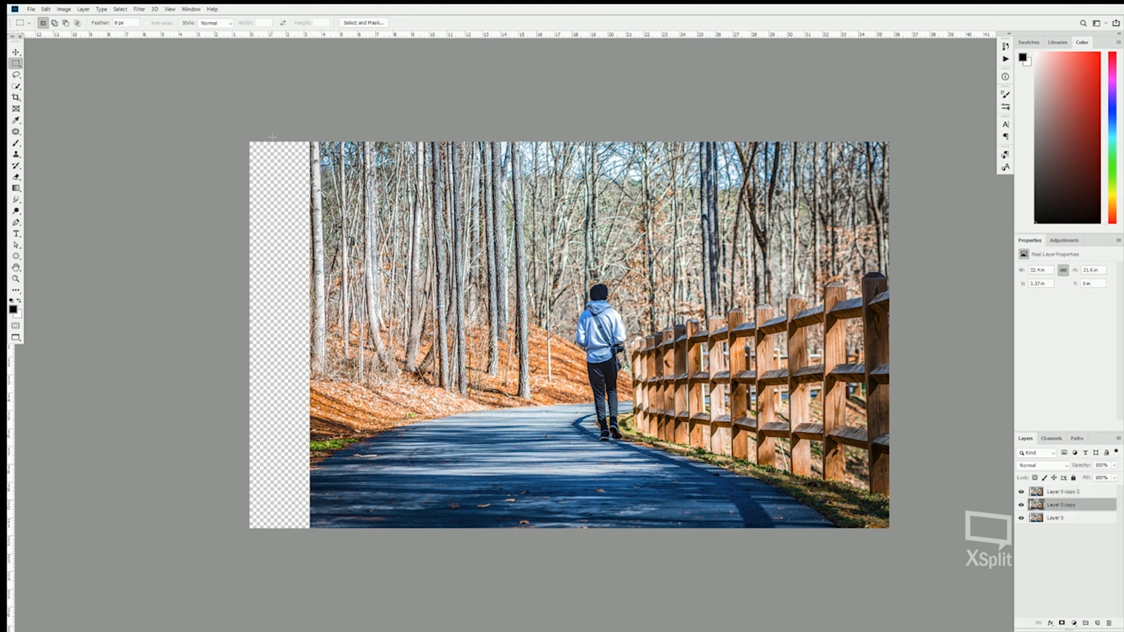
drag(248, 142, 318, 530)
click(46, 9)
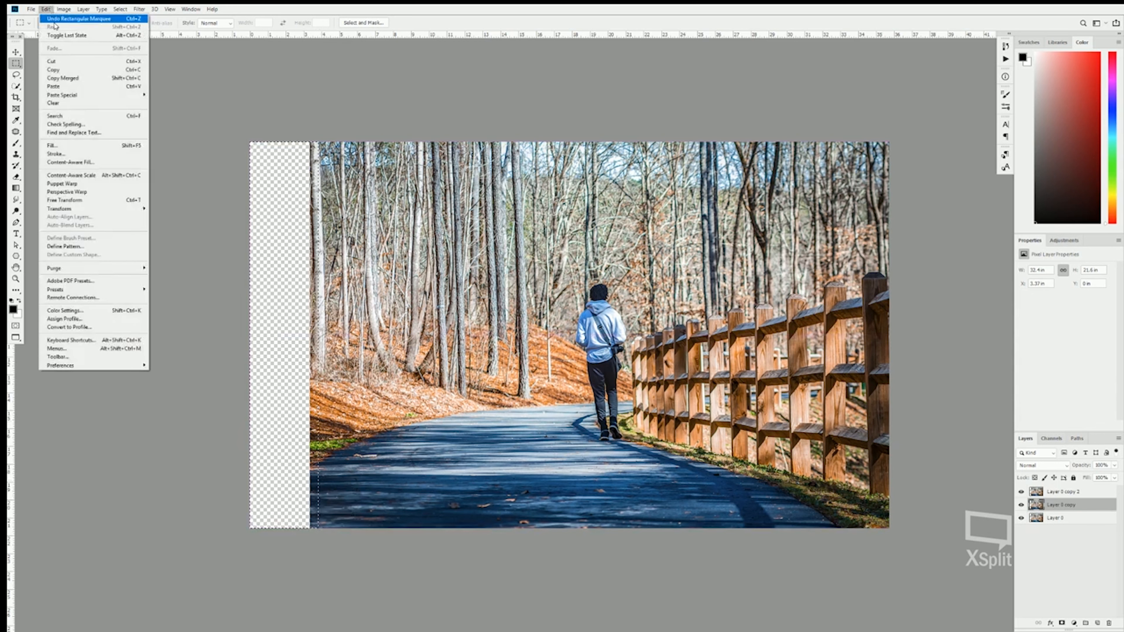
click(69, 163)
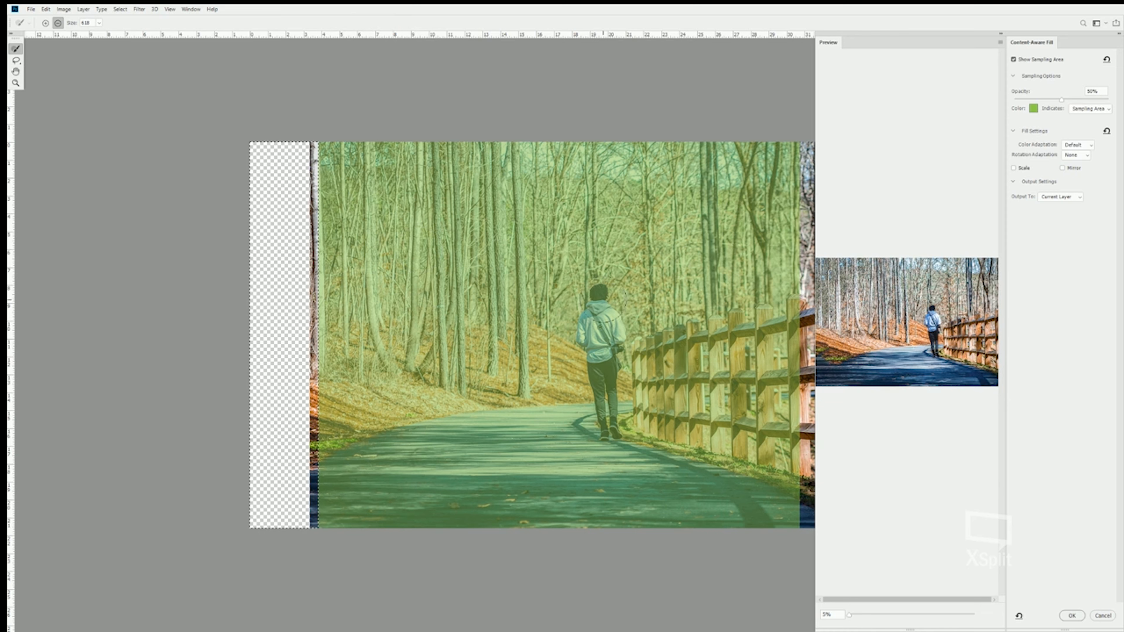
Step: Remove the walker, fence, trees, hillside and shadowed foreground of the path from the sampling area with the Sampling Brush
mouse_move(601, 292)
mouse_down()
mouse_move(605, 425)
mouse_move(592, 310)
mouse_up()
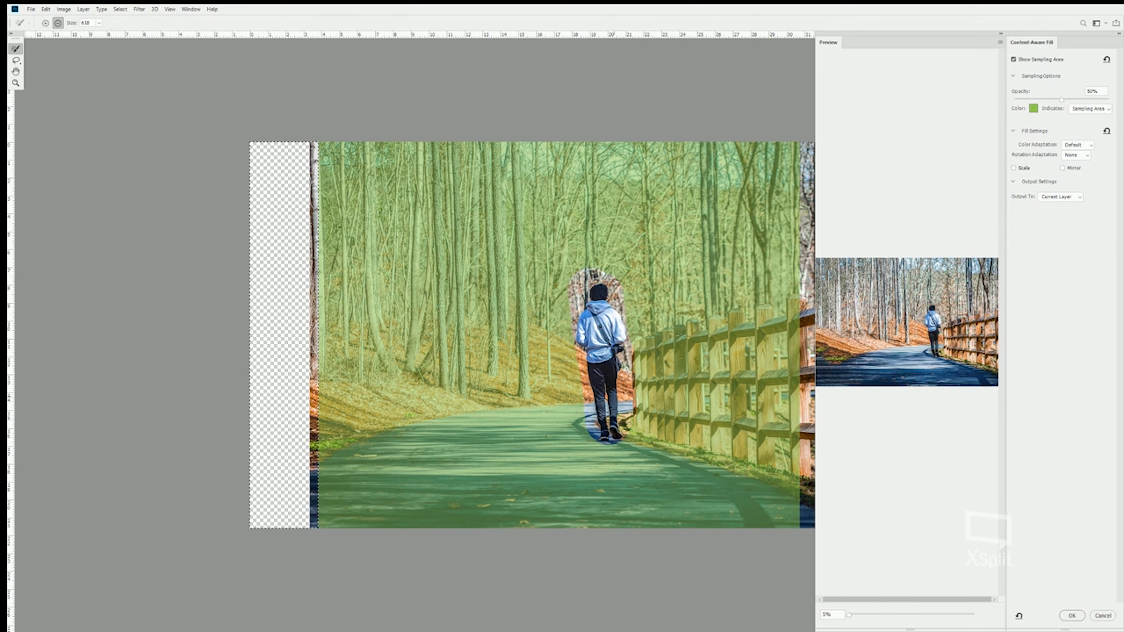
mouse_move(638, 345)
mouse_down()
mouse_move(638, 408)
mouse_move(733, 363)
mouse_move(670, 352)
mouse_move(973, 283)
mouse_up()
mouse_move(796, 326)
mouse_down()
mouse_move(777, 360)
mouse_move(781, 398)
mouse_move(697, 396)
mouse_move(748, 408)
mouse_move(779, 460)
mouse_move(668, 432)
mouse_move(775, 480)
mouse_move(655, 461)
mouse_move(672, 468)
mouse_move(606, 443)
mouse_move(726, 505)
mouse_move(815, 498)
mouse_move(717, 487)
mouse_move(637, 513)
mouse_move(395, 534)
mouse_move(562, 487)
mouse_up()
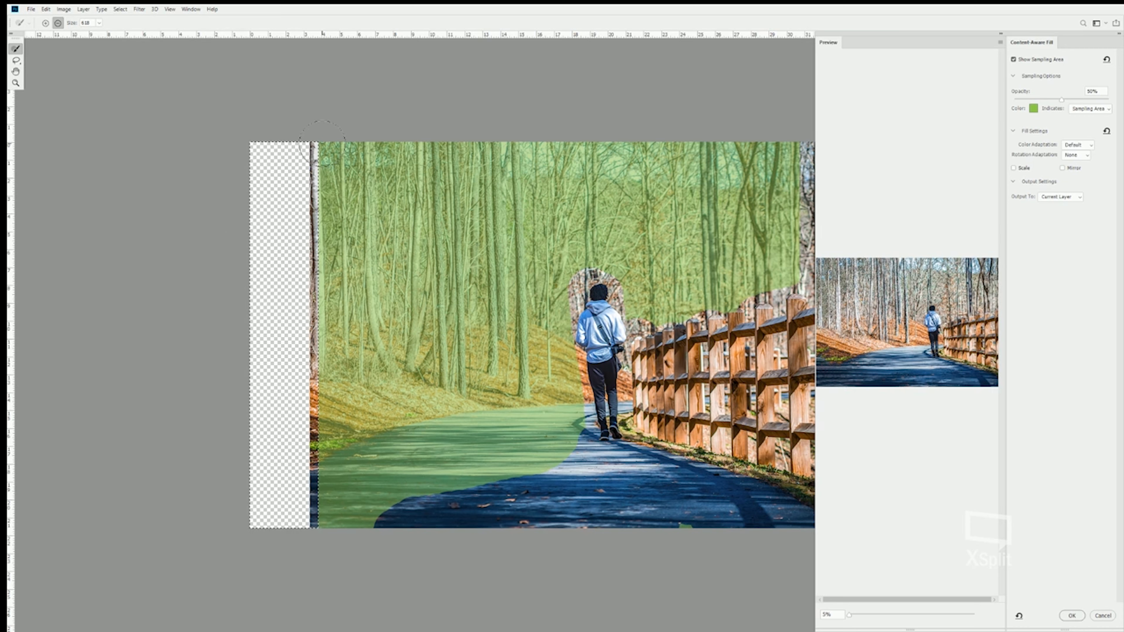
mouse_move(322, 141)
mouse_down()
mouse_move(363, 157)
mouse_move(374, 108)
mouse_move(405, 153)
mouse_move(509, 151)
mouse_up()
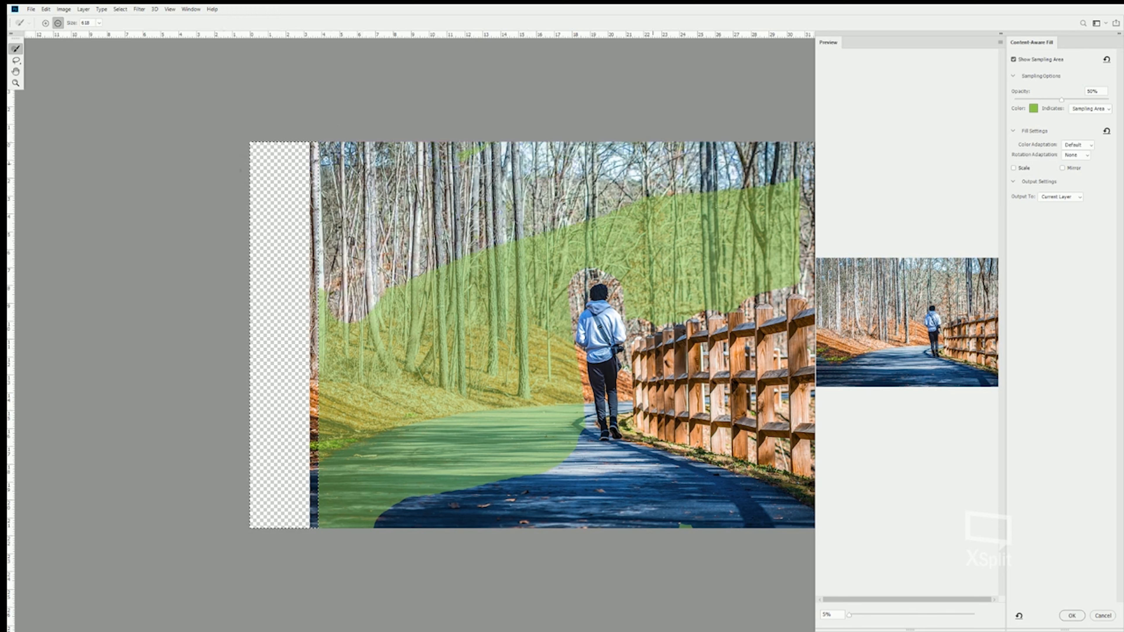
mouse_move(653, 164)
mouse_down()
mouse_move(768, 228)
mouse_move(788, 224)
mouse_move(764, 277)
mouse_move(713, 170)
mouse_up()
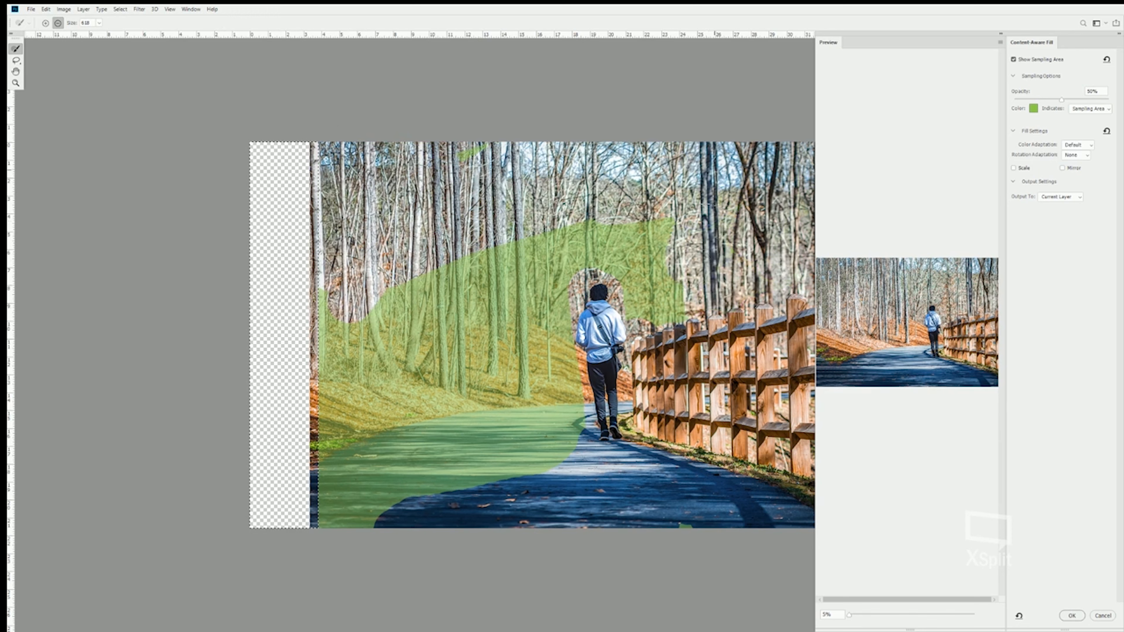
mouse_move(679, 262)
mouse_down()
mouse_move(637, 297)
mouse_move(369, 377)
mouse_move(416, 329)
mouse_move(389, 288)
mouse_move(487, 265)
mouse_move(509, 354)
mouse_move(469, 408)
mouse_move(289, 447)
mouse_move(404, 440)
mouse_up()
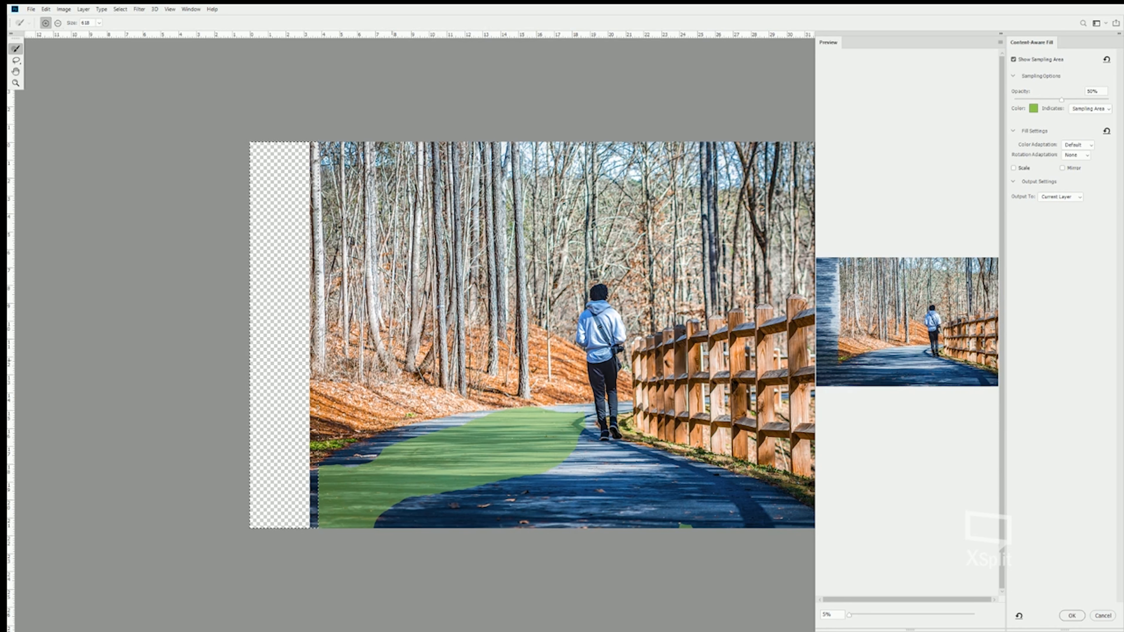
Step: Paint the trees, hillside and path directly beside the empty strip back into the sampling area
mouse_move(385, 394)
mouse_down()
mouse_move(343, 266)
mouse_move(328, 115)
mouse_up()
mouse_move(322, 218)
mouse_down()
mouse_move(316, 195)
mouse_move(316, 398)
mouse_move(318, 361)
mouse_move(323, 412)
mouse_move(391, 416)
mouse_move(353, 453)
mouse_move(369, 456)
mouse_move(319, 451)
mouse_up()
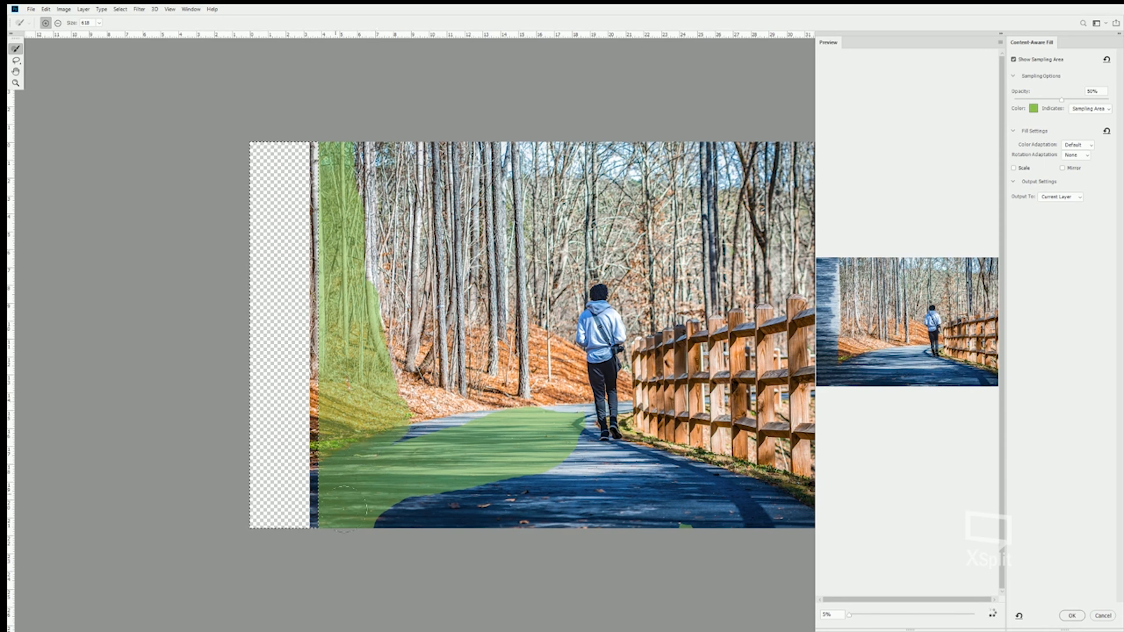
mouse_move(344, 508)
mouse_down()
mouse_move(399, 514)
mouse_move(406, 381)
mouse_move(414, 516)
mouse_up()
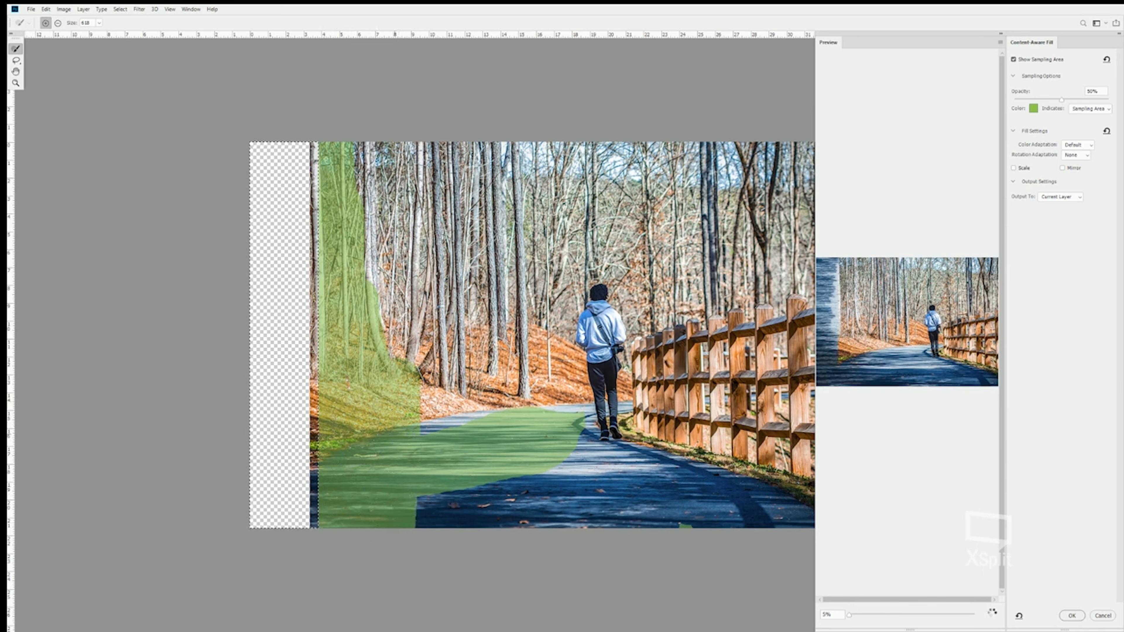
drag(368, 287, 367, 144)
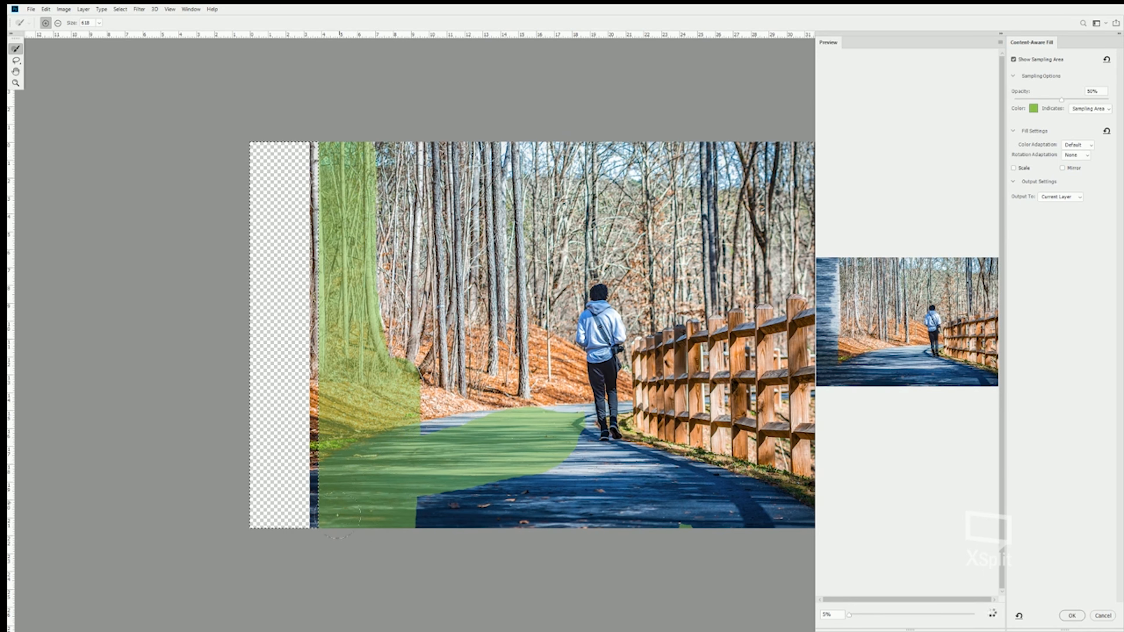
key(alt)
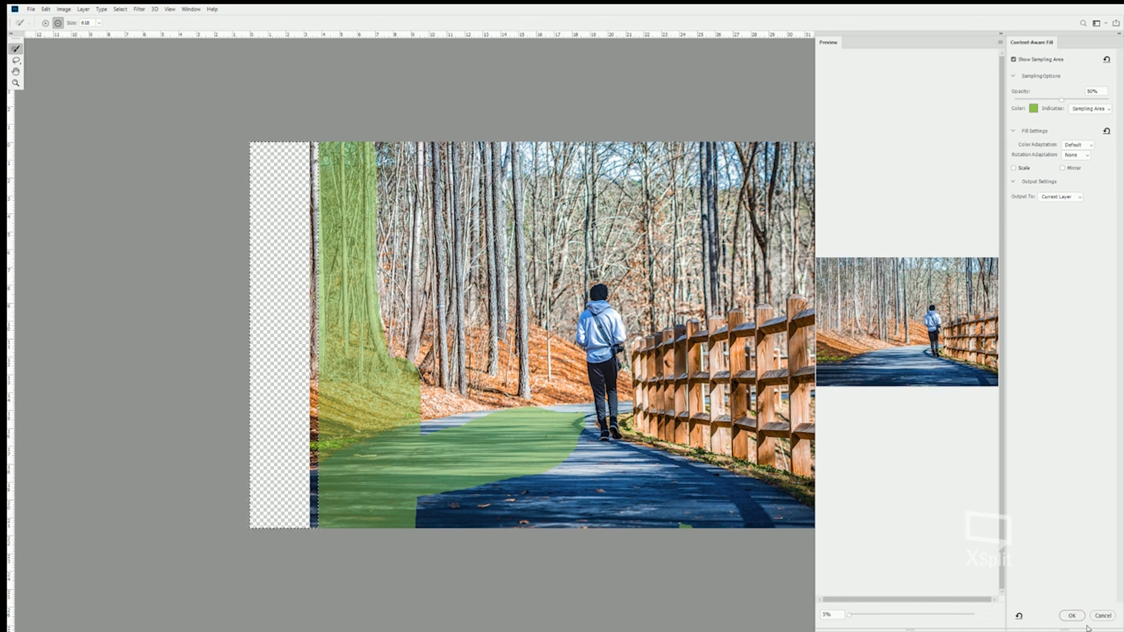
Step: Apply the Content-Aware Fill to the current layer, deselect, and undo the fill
click(1072, 616)
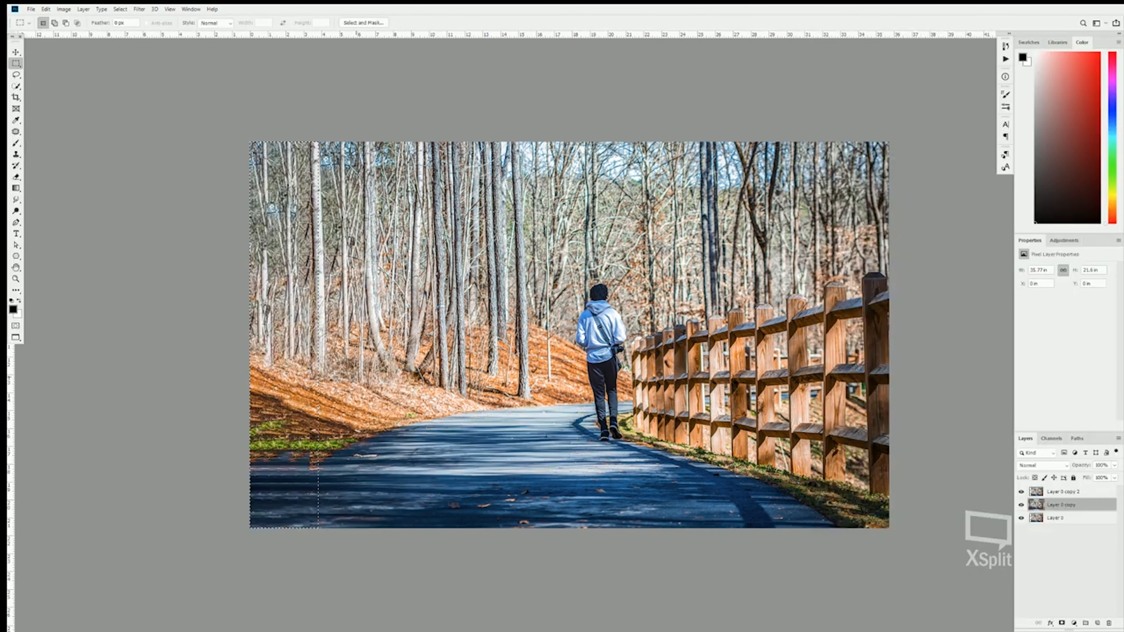
key(ctrl+d)
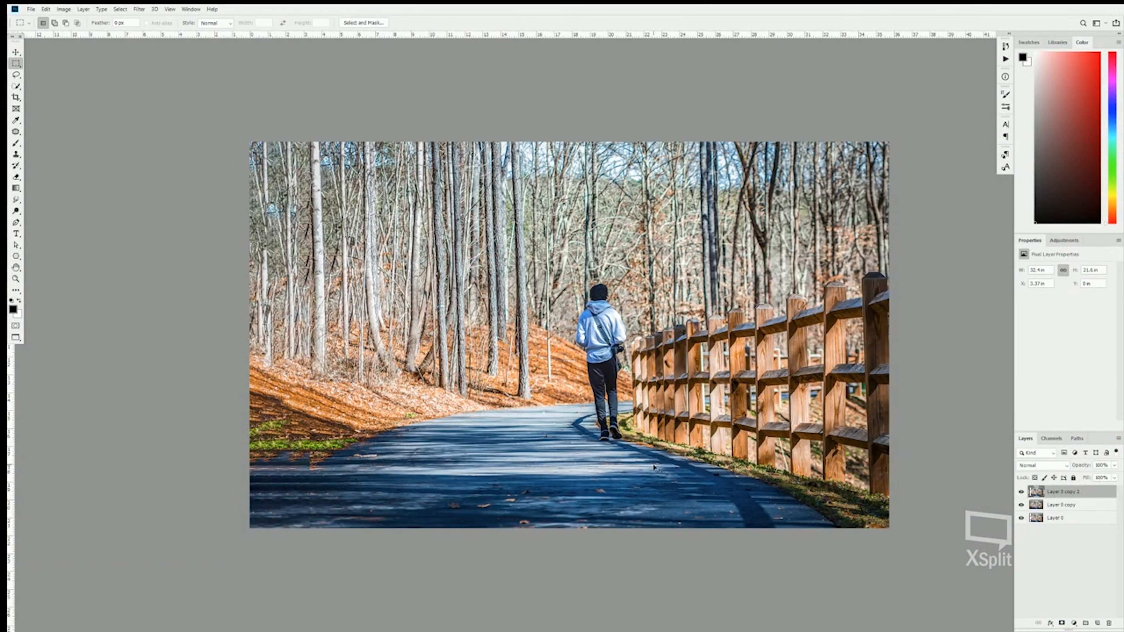
key(Delete)
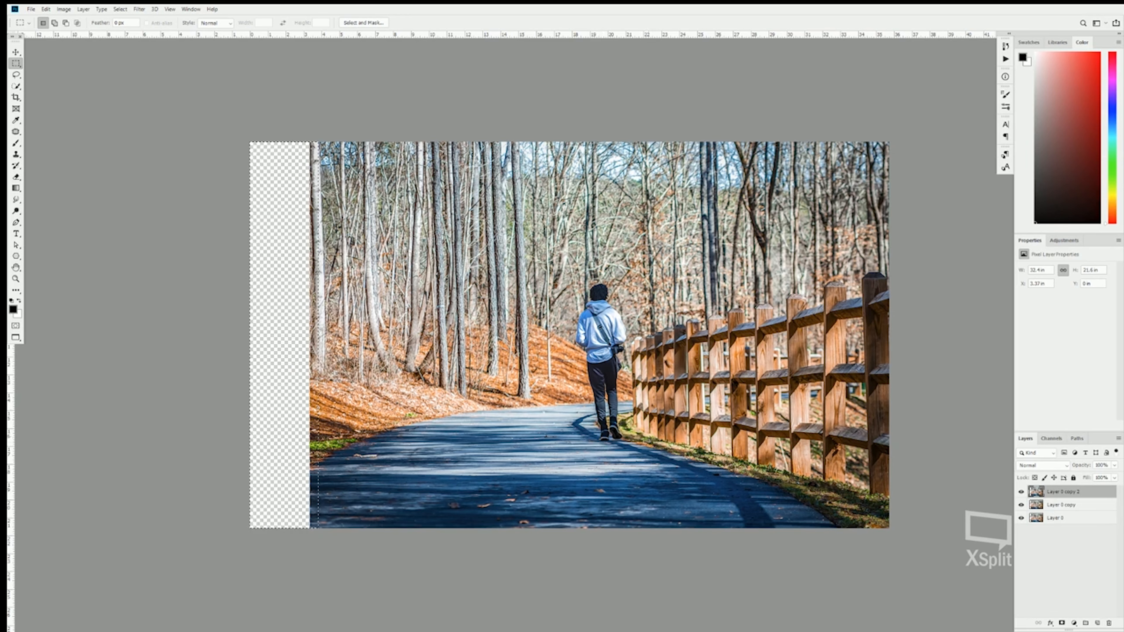
Step: Reopen Content-Aware Fill for the selected strip and erase the trees, hillside, path and fence from the sampling area, leaving the walker
click(46, 8)
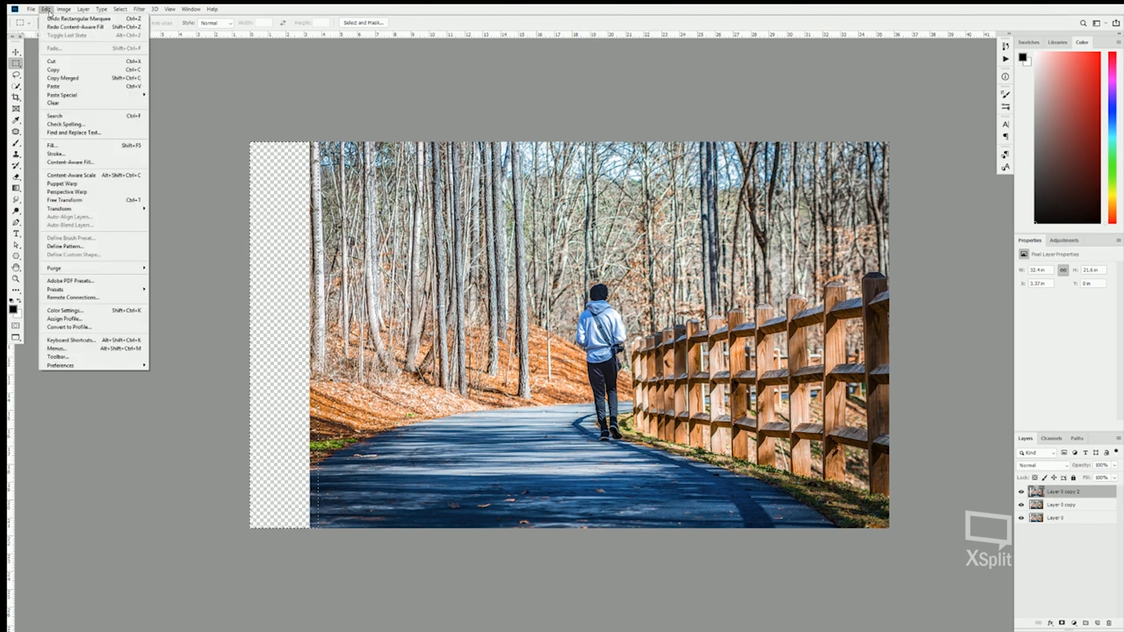
click(62, 162)
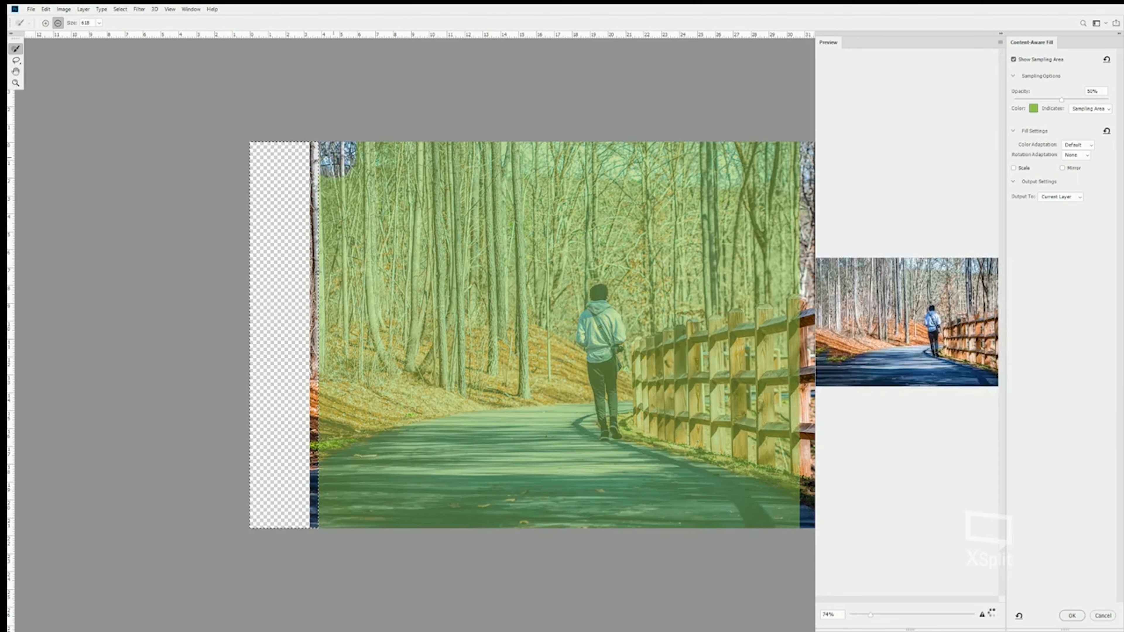
mouse_move(334, 157)
mouse_down()
mouse_move(316, 423)
mouse_move(346, 448)
mouse_move(448, 280)
mouse_move(576, 159)
mouse_move(380, 154)
mouse_move(730, 142)
mouse_move(685, 152)
mouse_up()
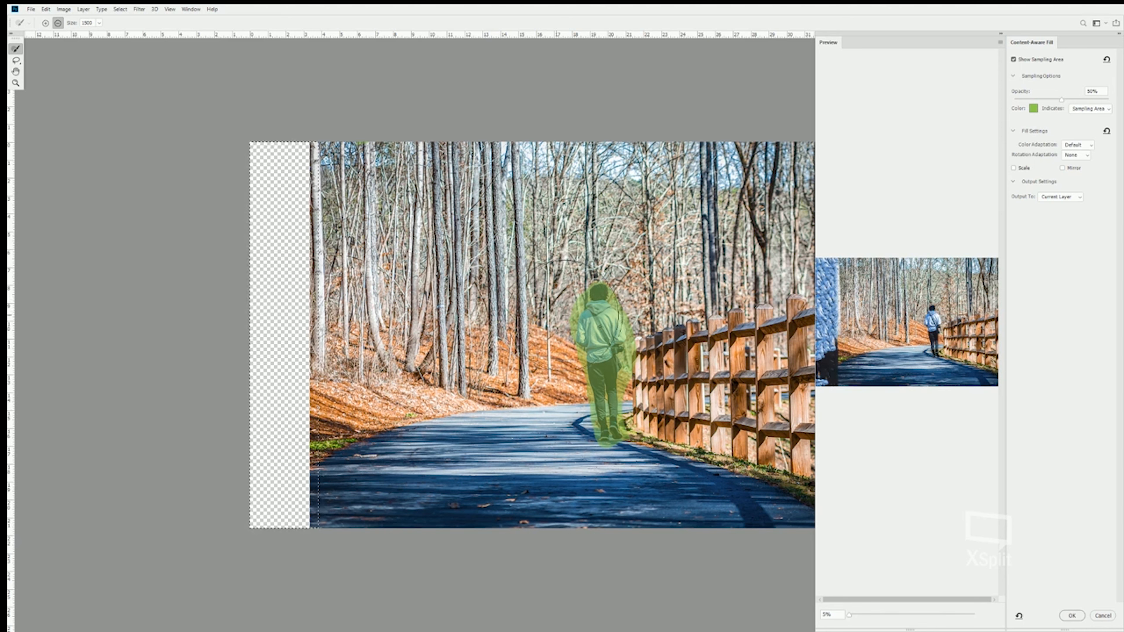
Step: Trim the sampling area closely around the walker with a smaller Sampling Brush, then cancel the Content-Aware Fill
key(bracketleft)
key(bracketleft)
key(bracketleft)
key(bracketleft)
key(bracketleft)
key(bracketleft)
key(bracketleft)
key(bracketleft)
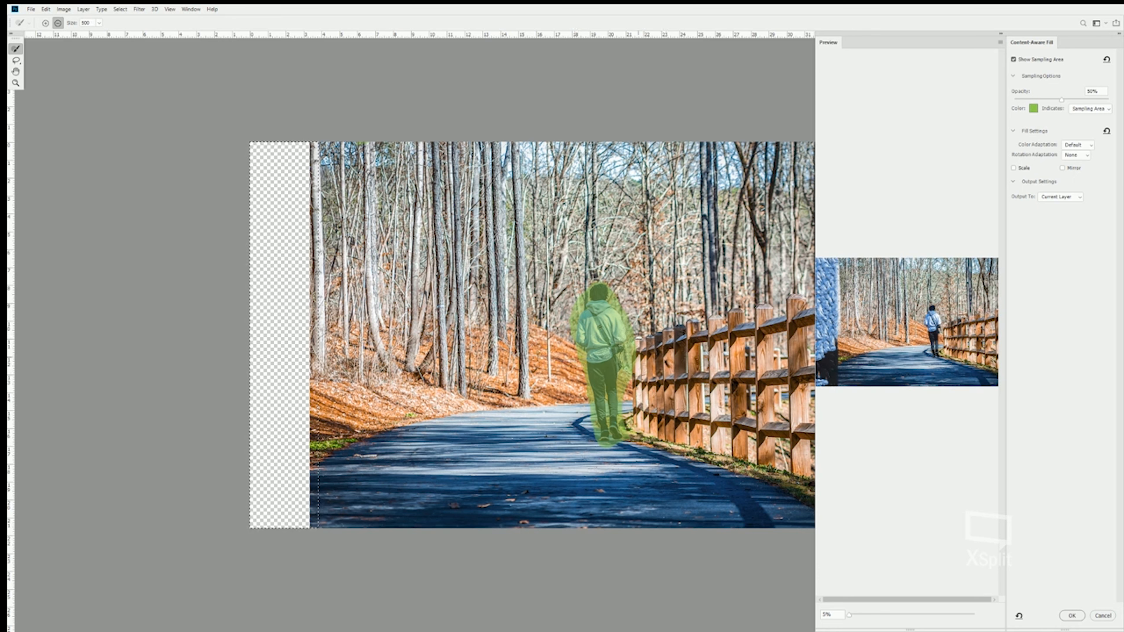
click(635, 355)
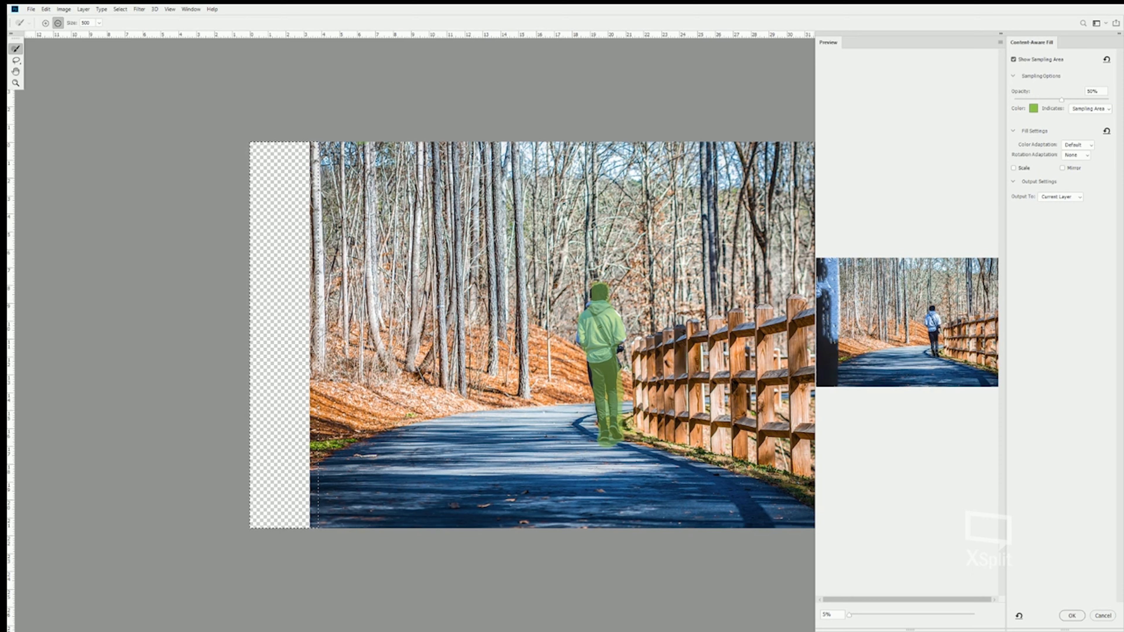
click(1103, 615)
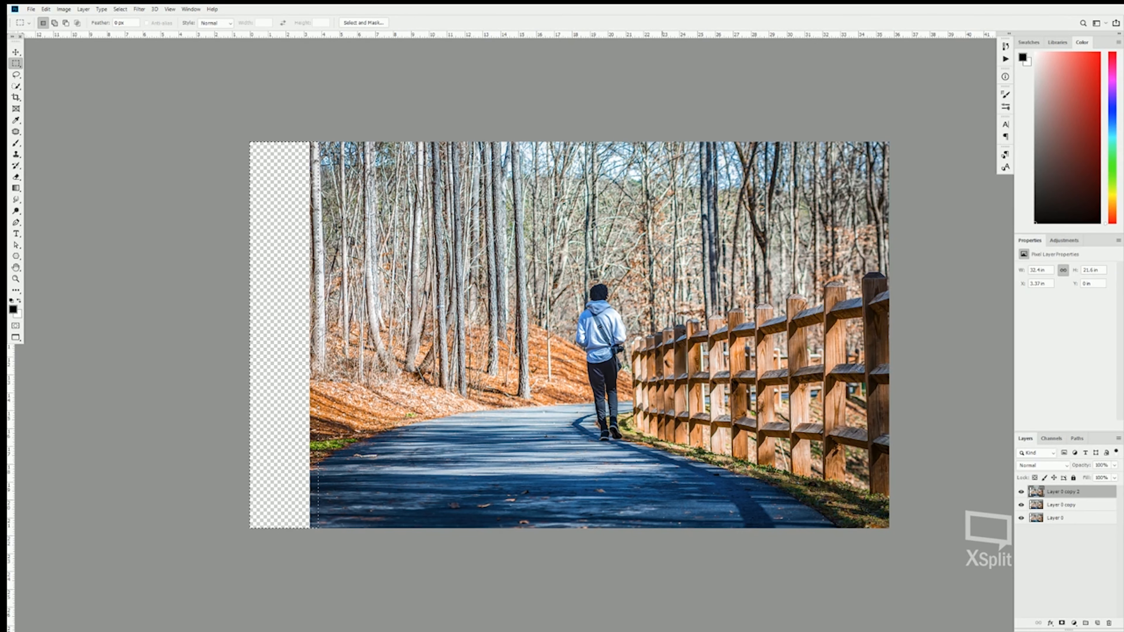